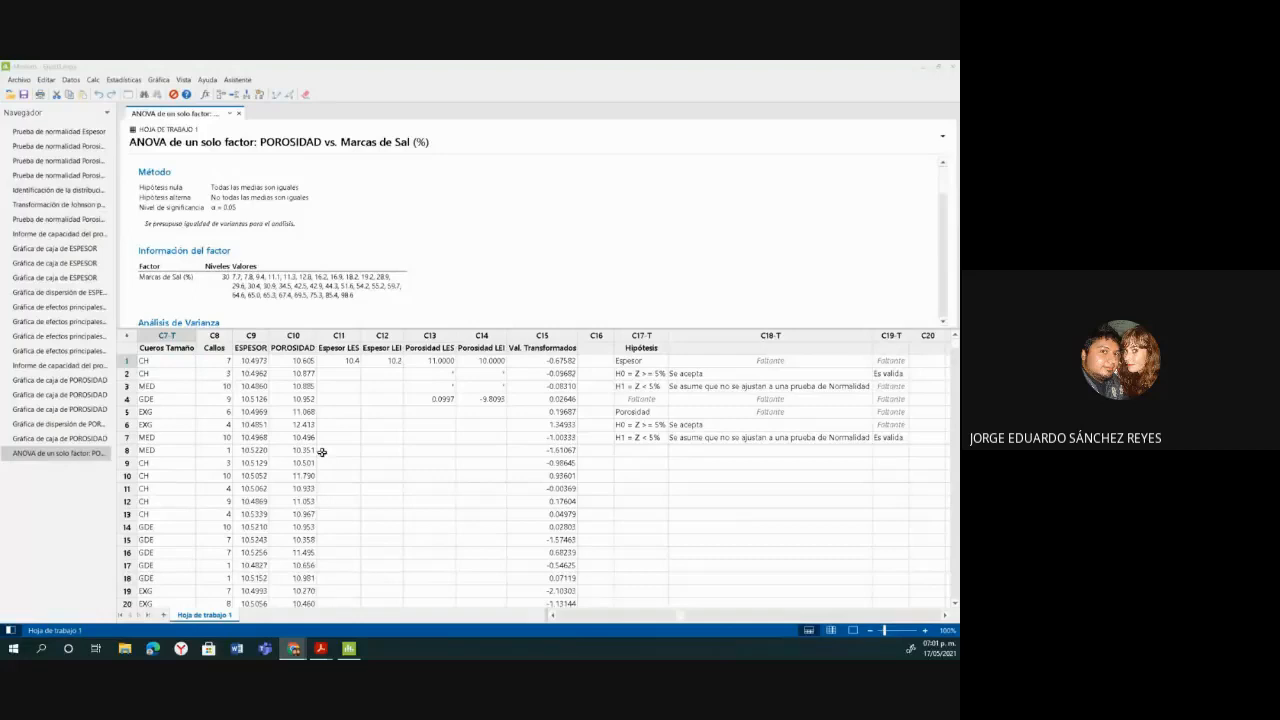
# Display the last POROSIDAD box plot among the session's results.
pyautogui.click(85, 440)
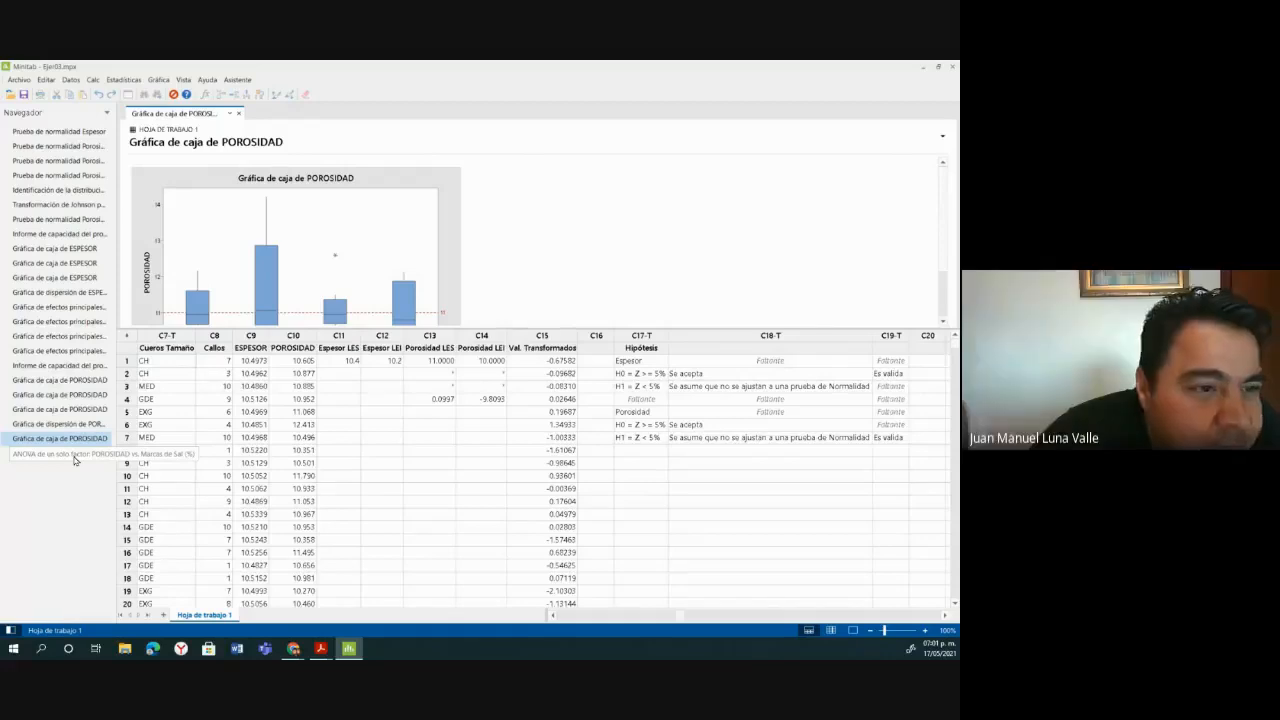
pyautogui.click(153, 352)
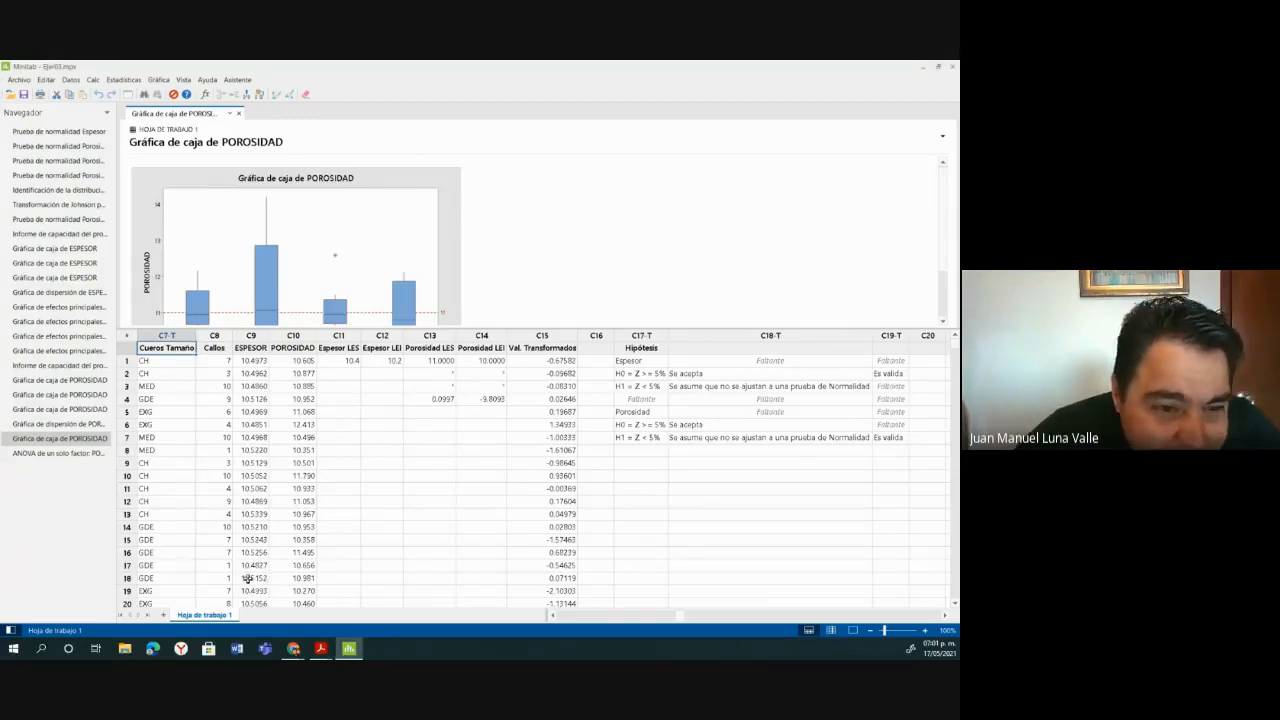
pyautogui.hotkey('alt', 'Tab')
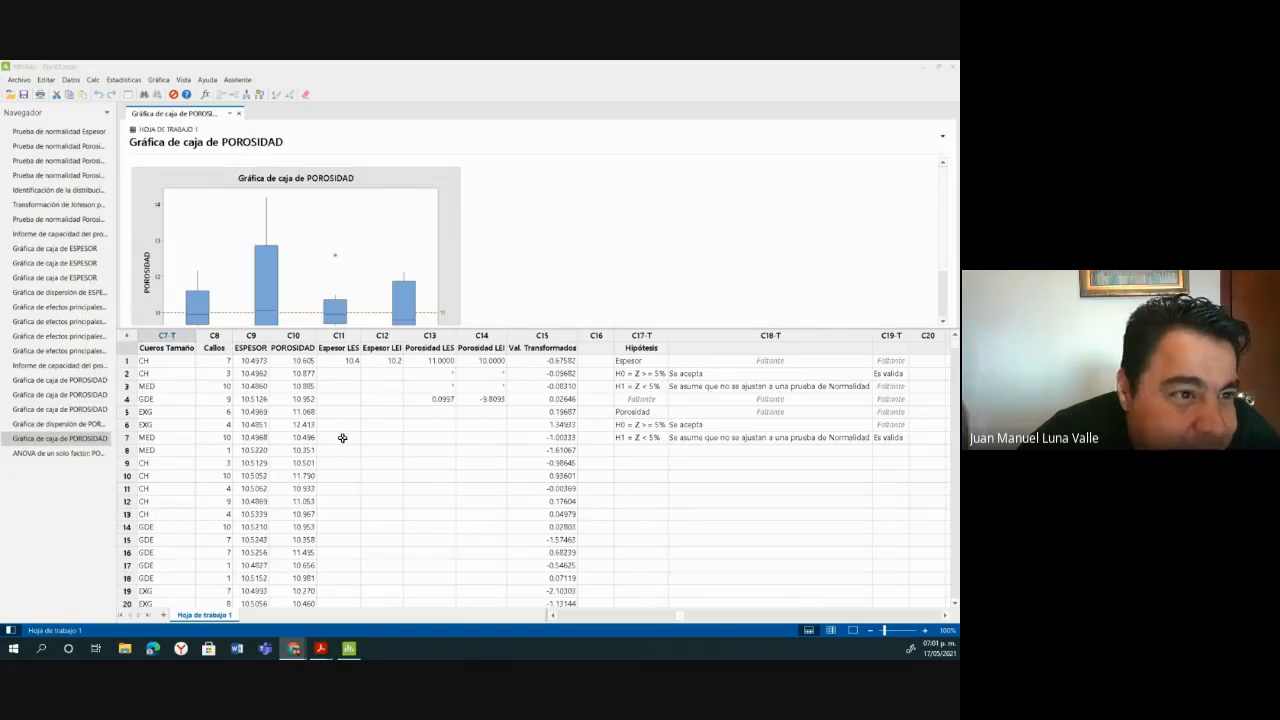
# Open the setup for a one-factor analysis of variance.
pyautogui.click(112, 78)
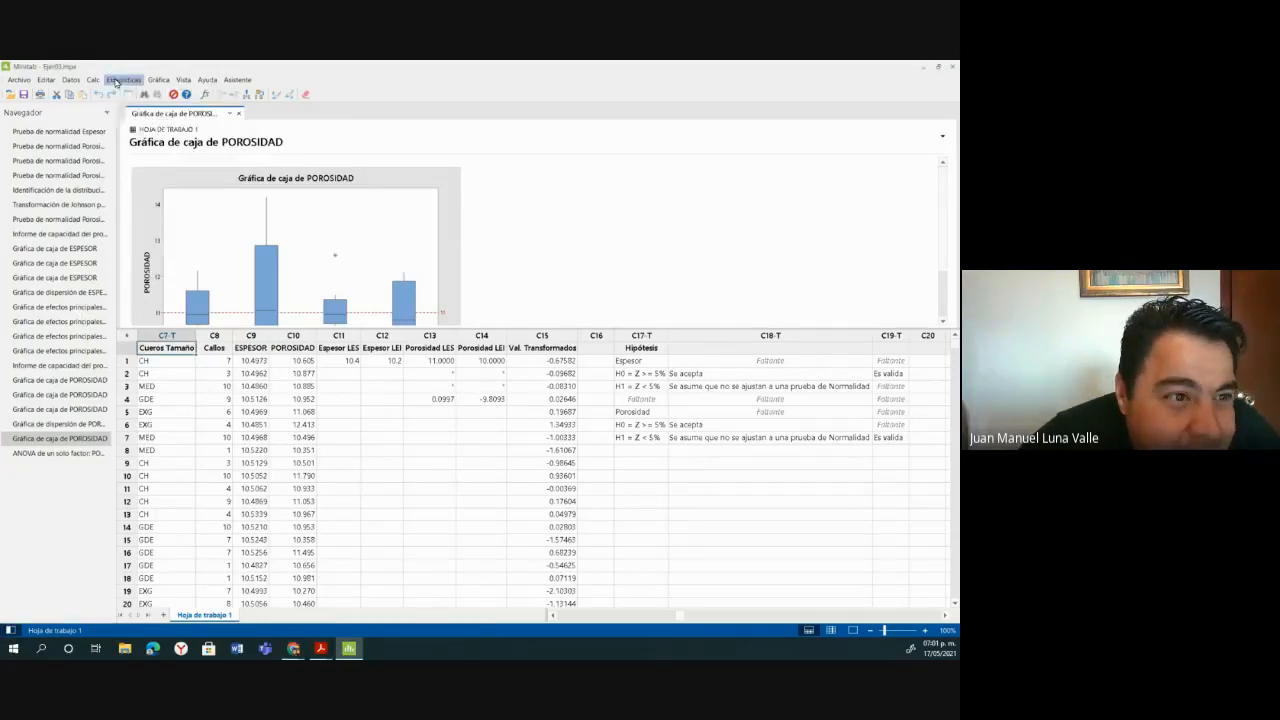
pyautogui.click(118, 79)
pyautogui.moveTo(116, 119)
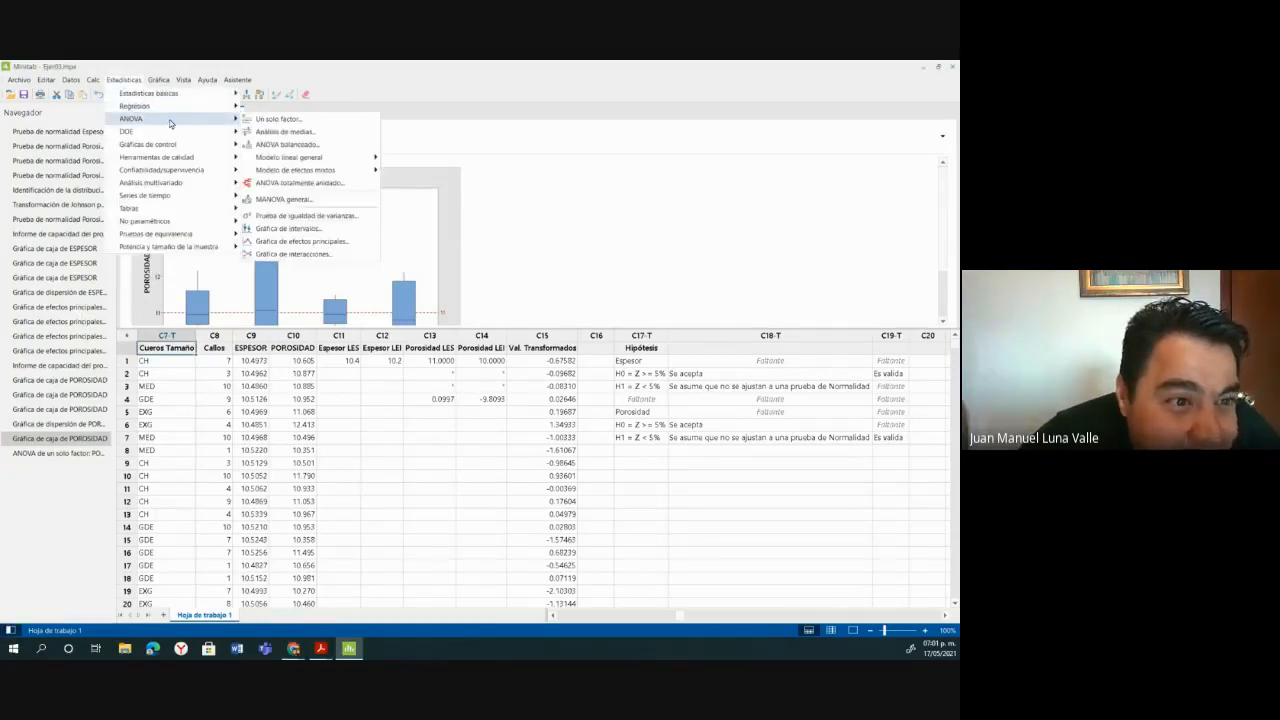
pyautogui.click(357, 120)
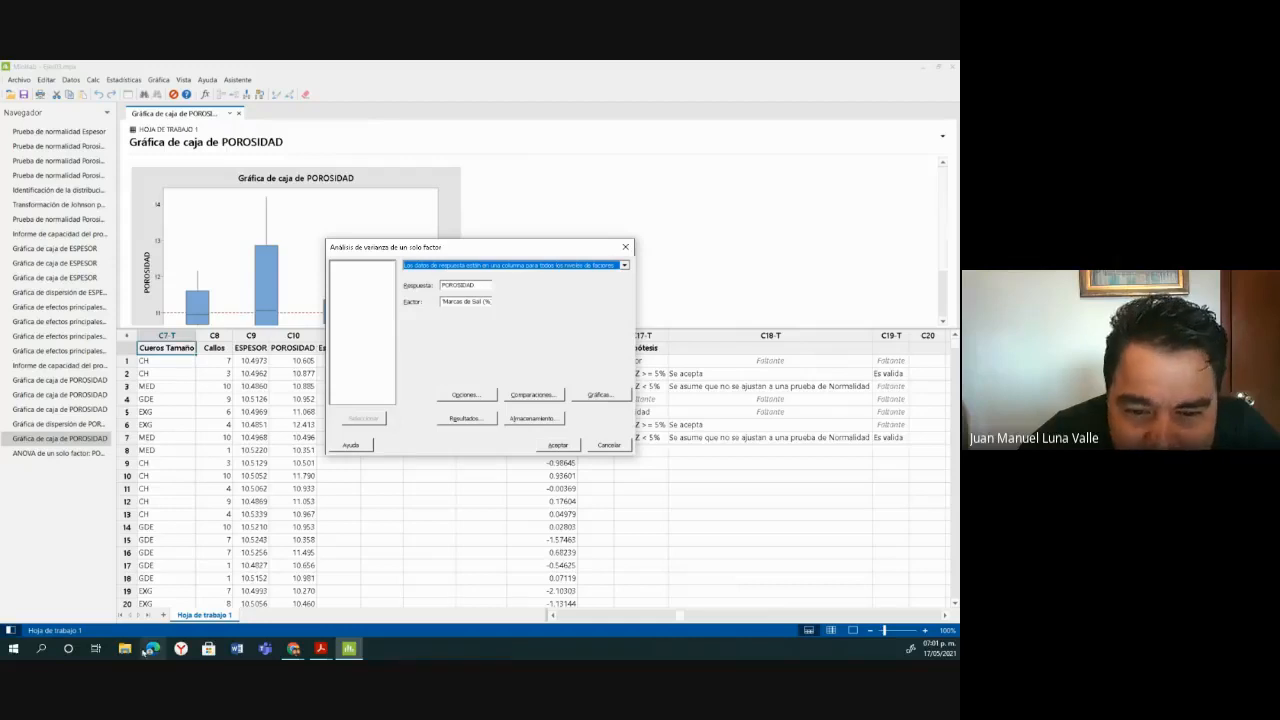
# Search the computer for "zoo", start the Lupa screen magnifier and enlarge the view to 200%.
pyautogui.click(42, 650)
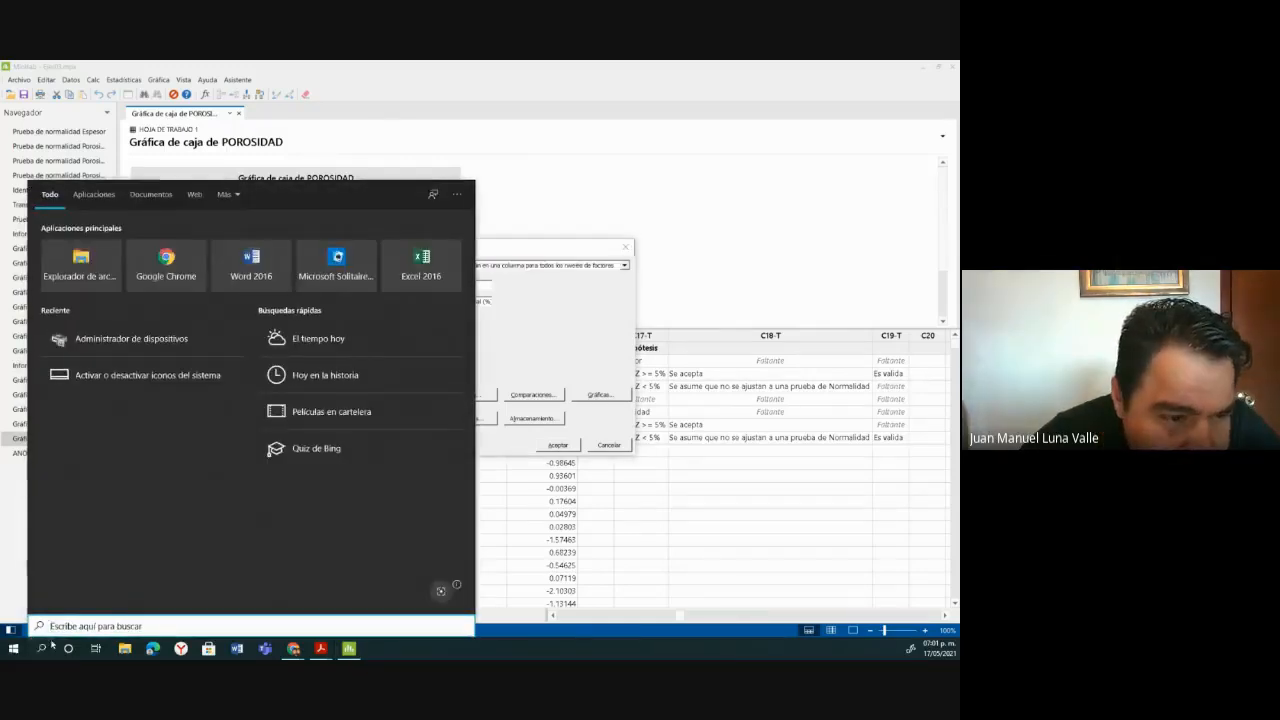
pyautogui.write('zoo')
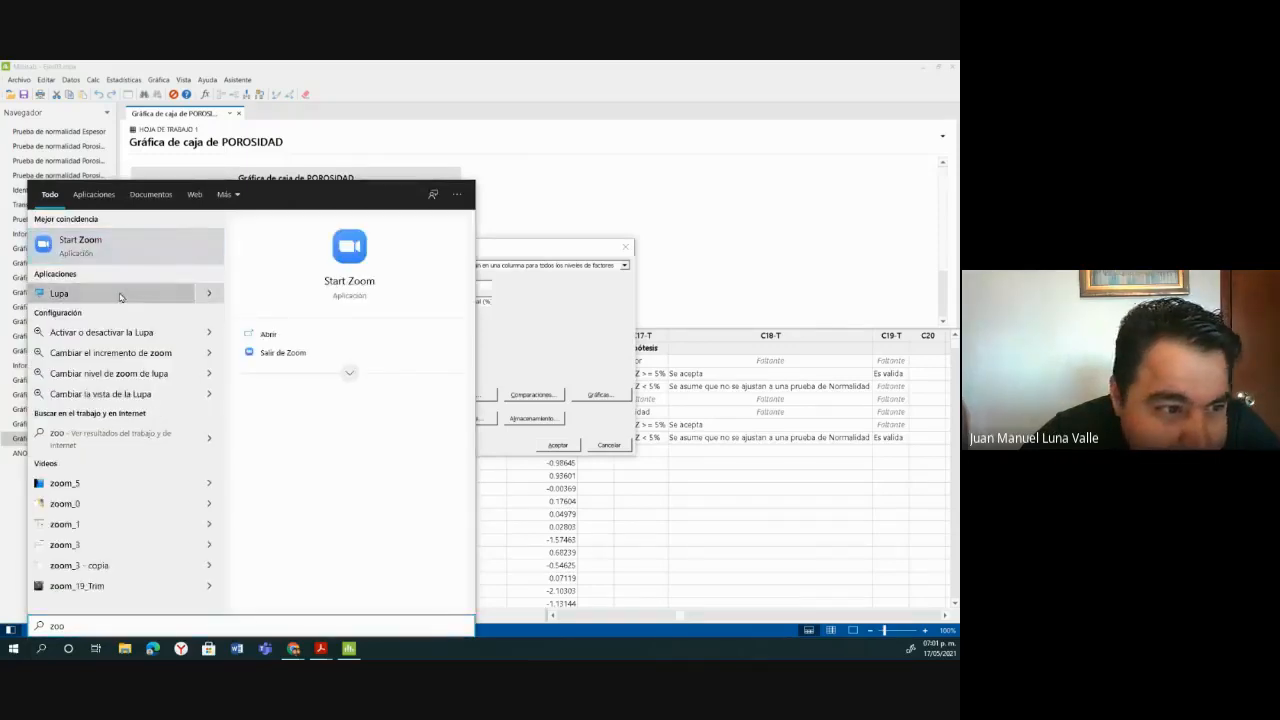
pyautogui.press('Escape')
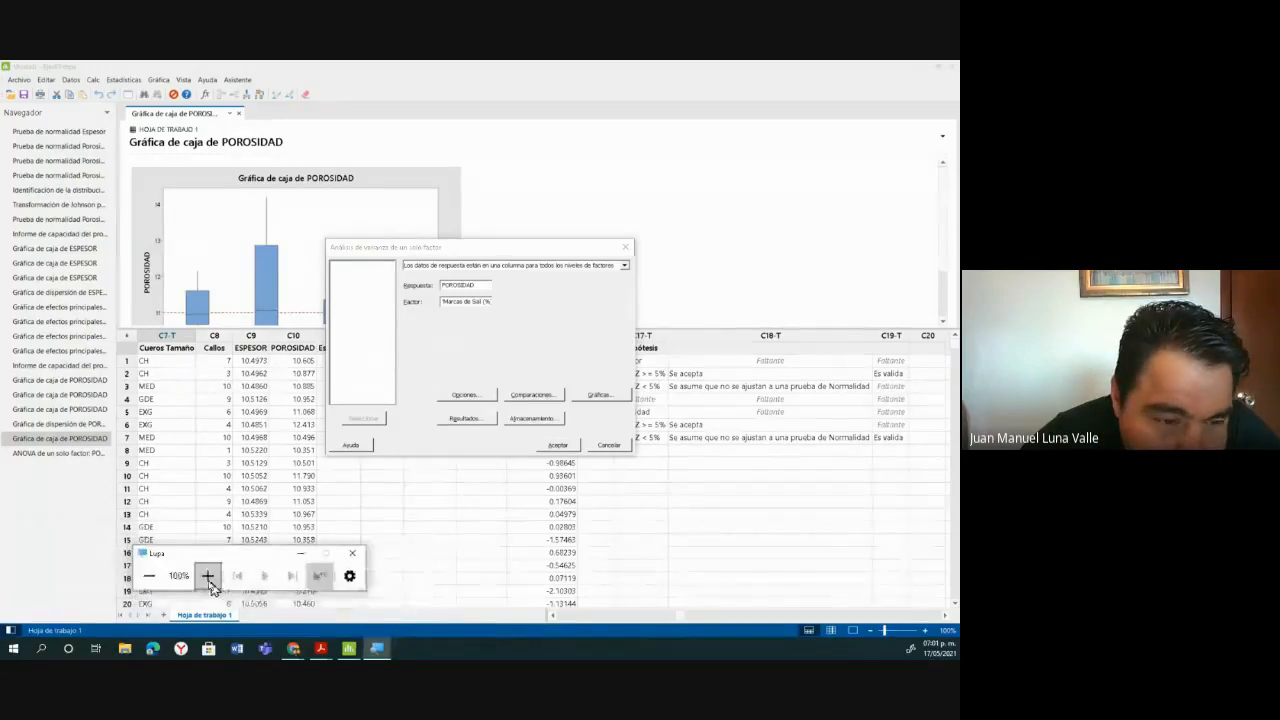
pyautogui.click(208, 577)
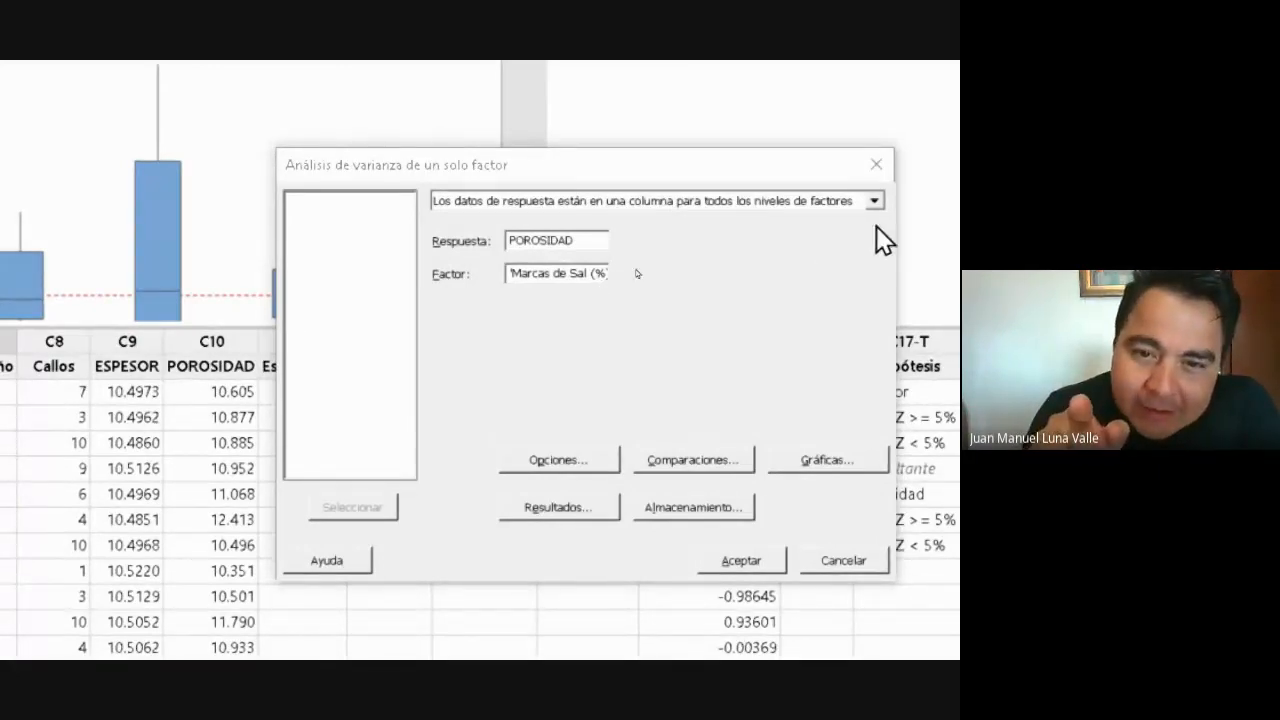
# Run the one-factor ANOVA of POROSIDAD against Marcas de Sal (%) with responses in one column for all factor levels, and restore 100% magnification.
pyautogui.click(874, 200)
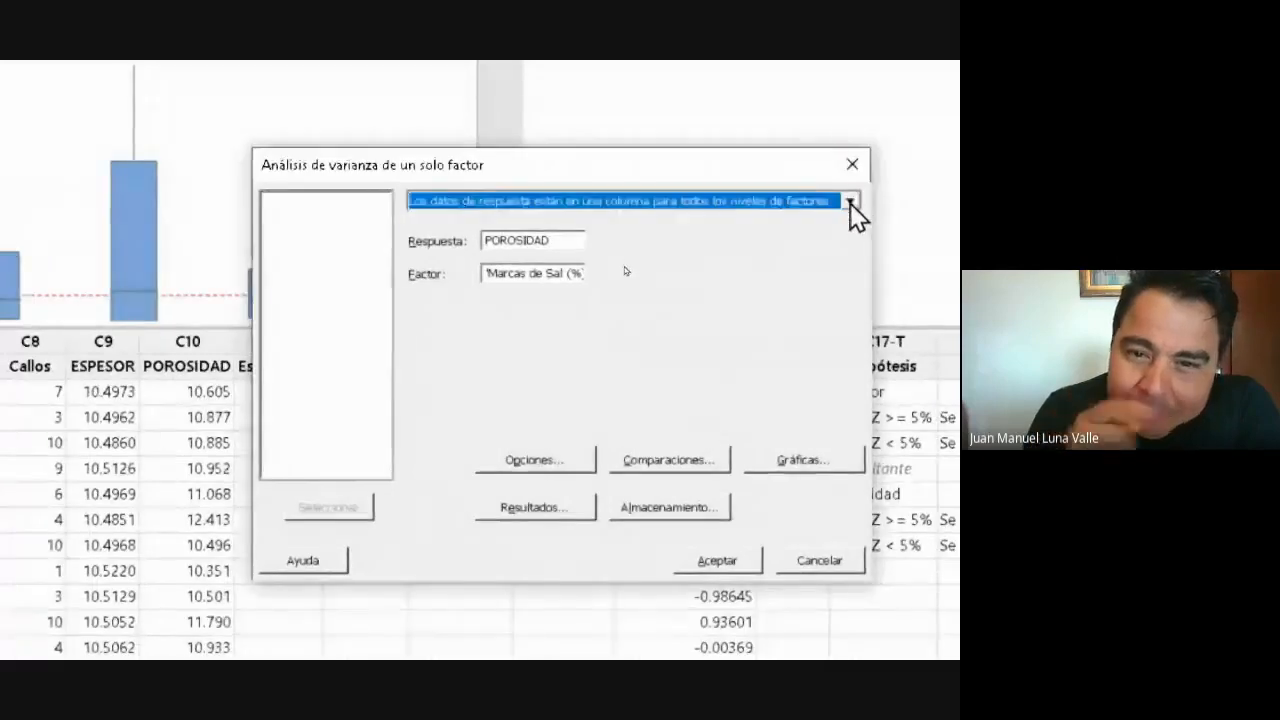
pyautogui.click(850, 203)
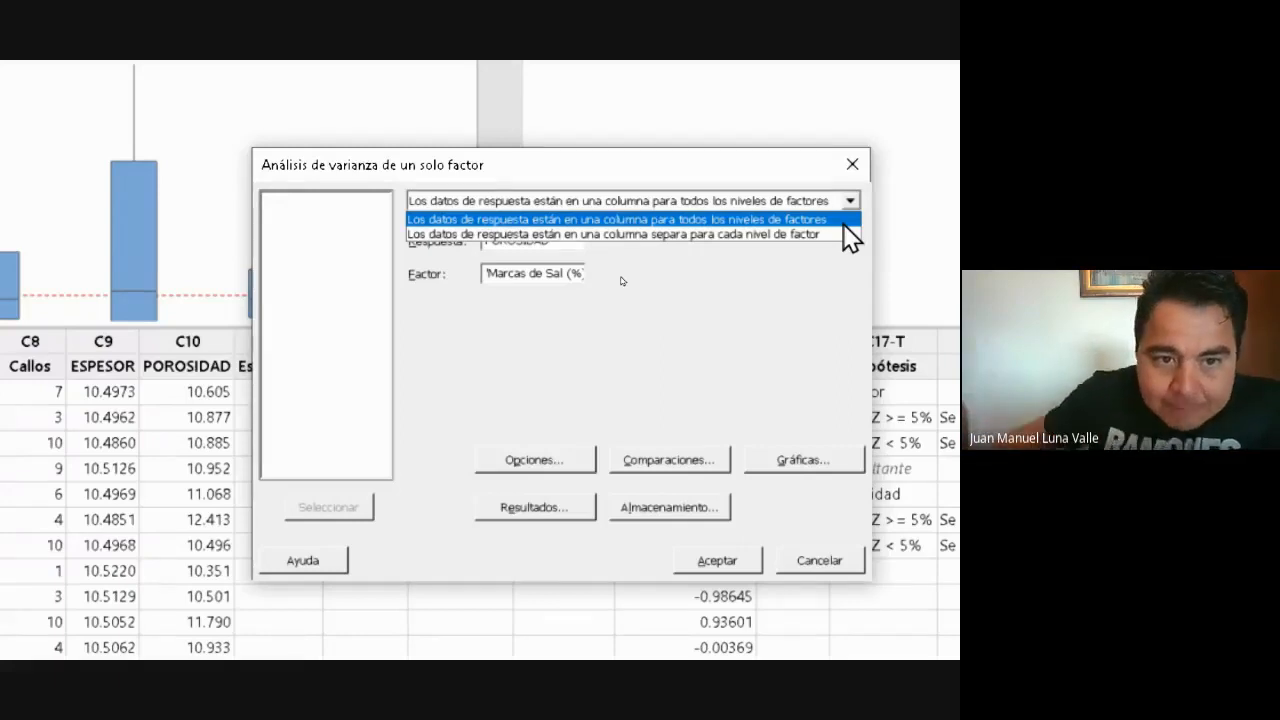
pyautogui.click(843, 221)
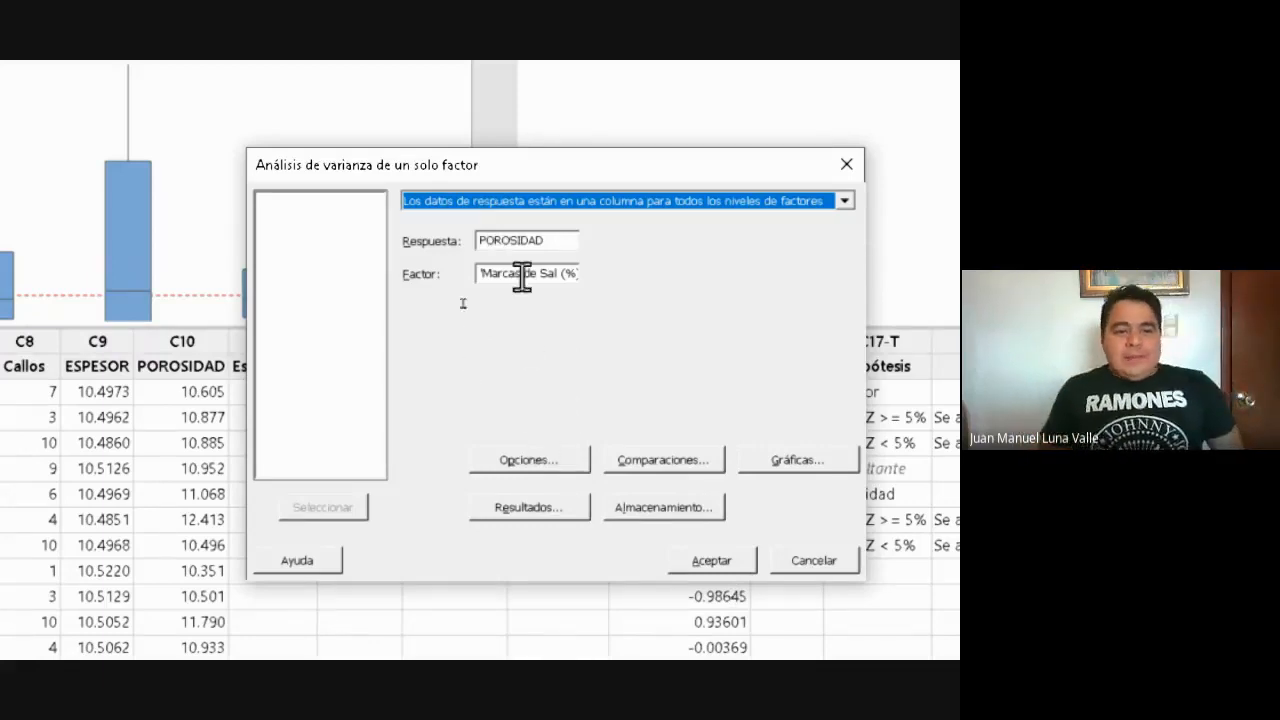
pyautogui.click(568, 240)
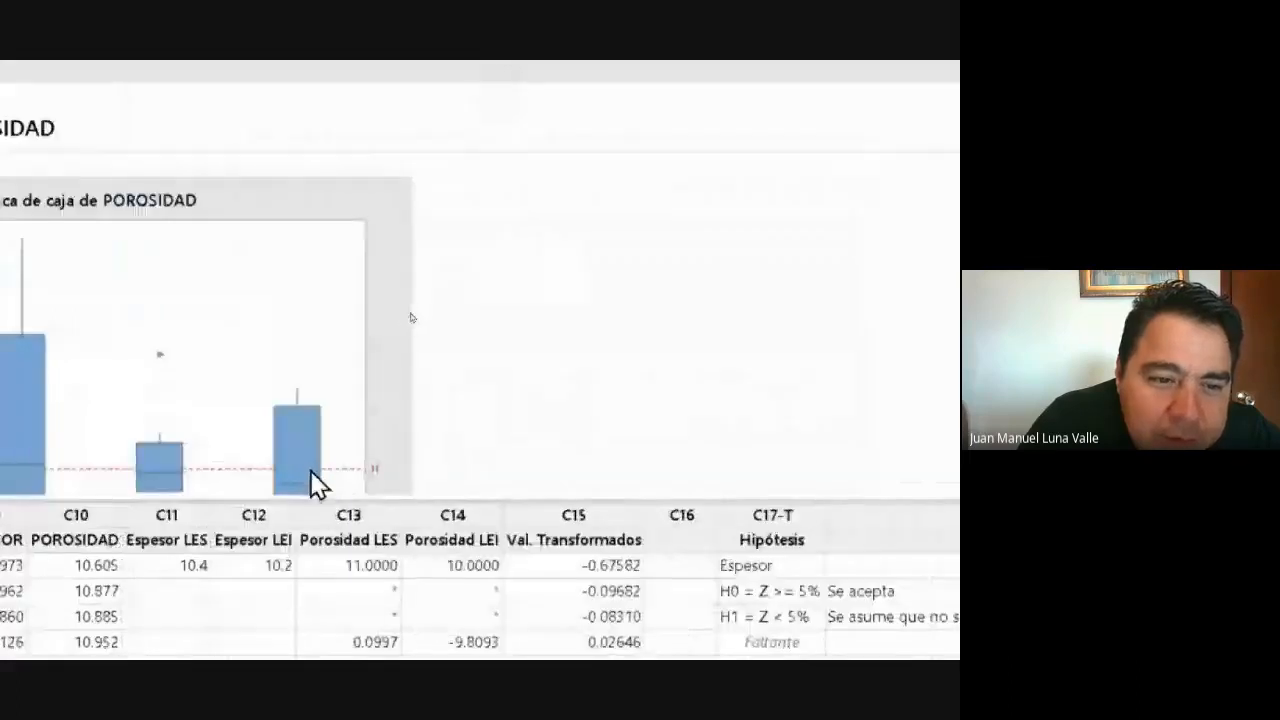
pyautogui.hscroll(5, 112, 302)
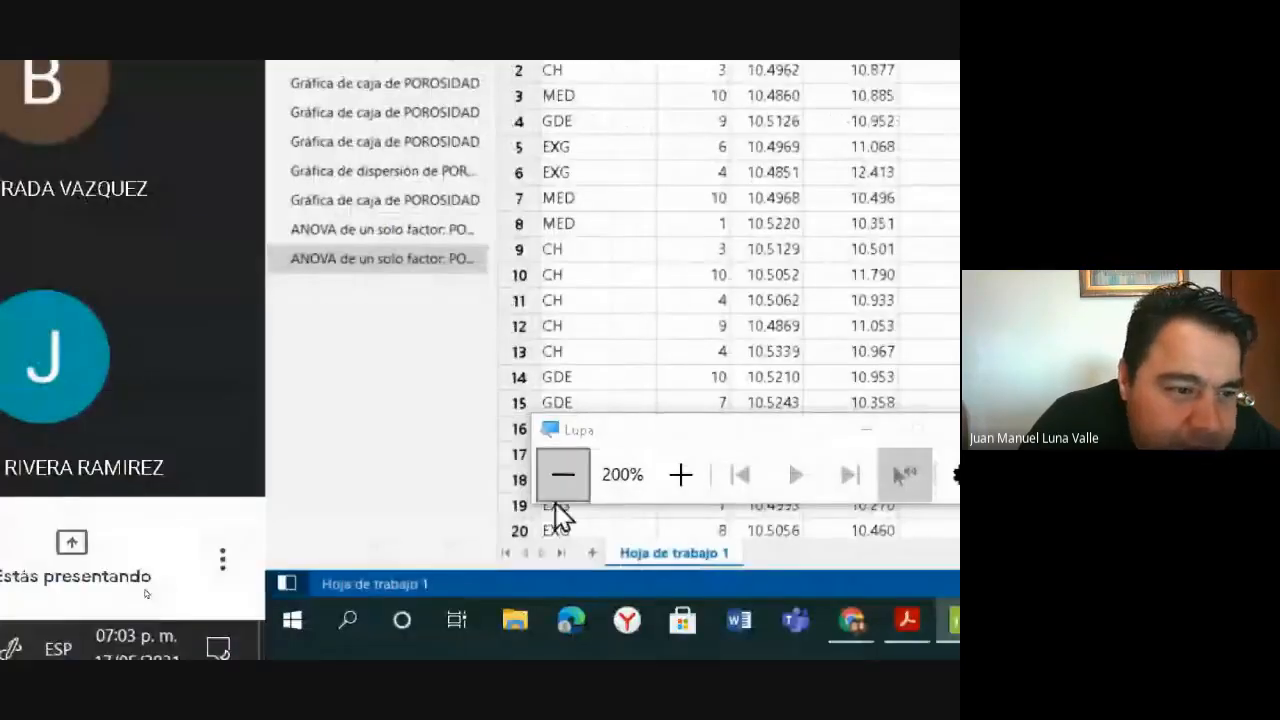
pyautogui.click(186, 475)
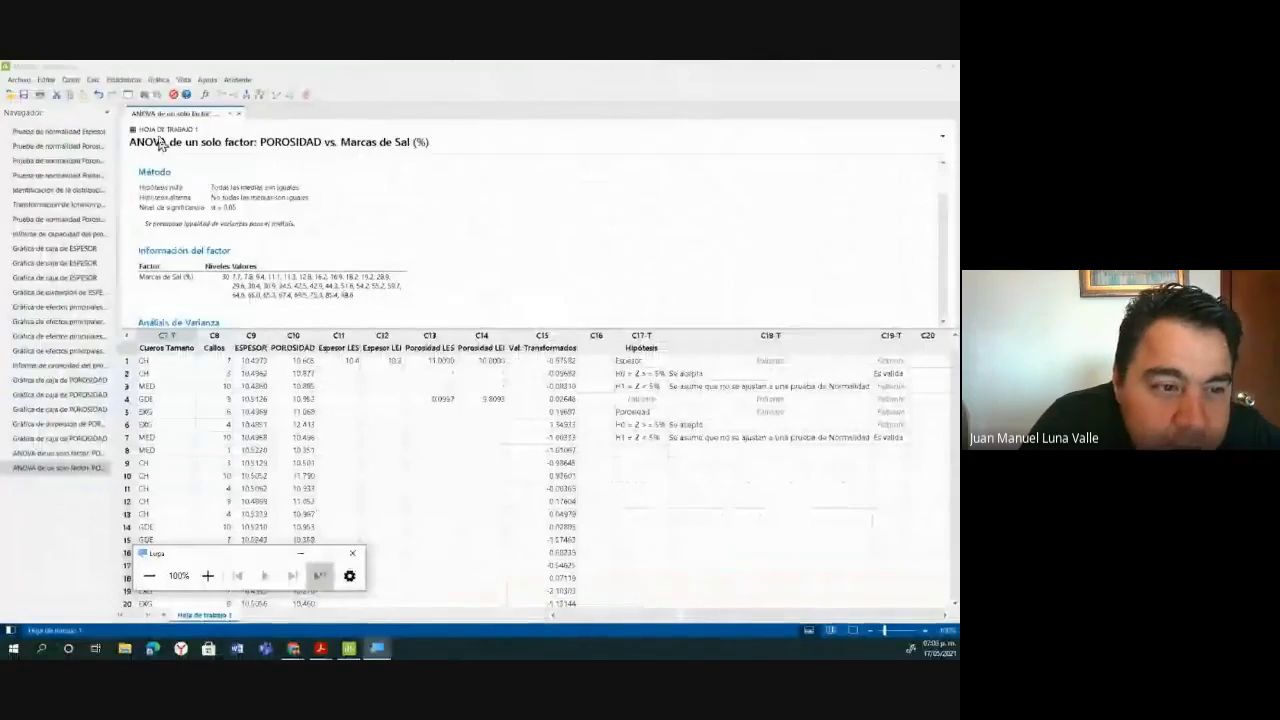
# Start another one-factor ANOVA and replace its response variable with ESPESOR.
pyautogui.click(130, 81)
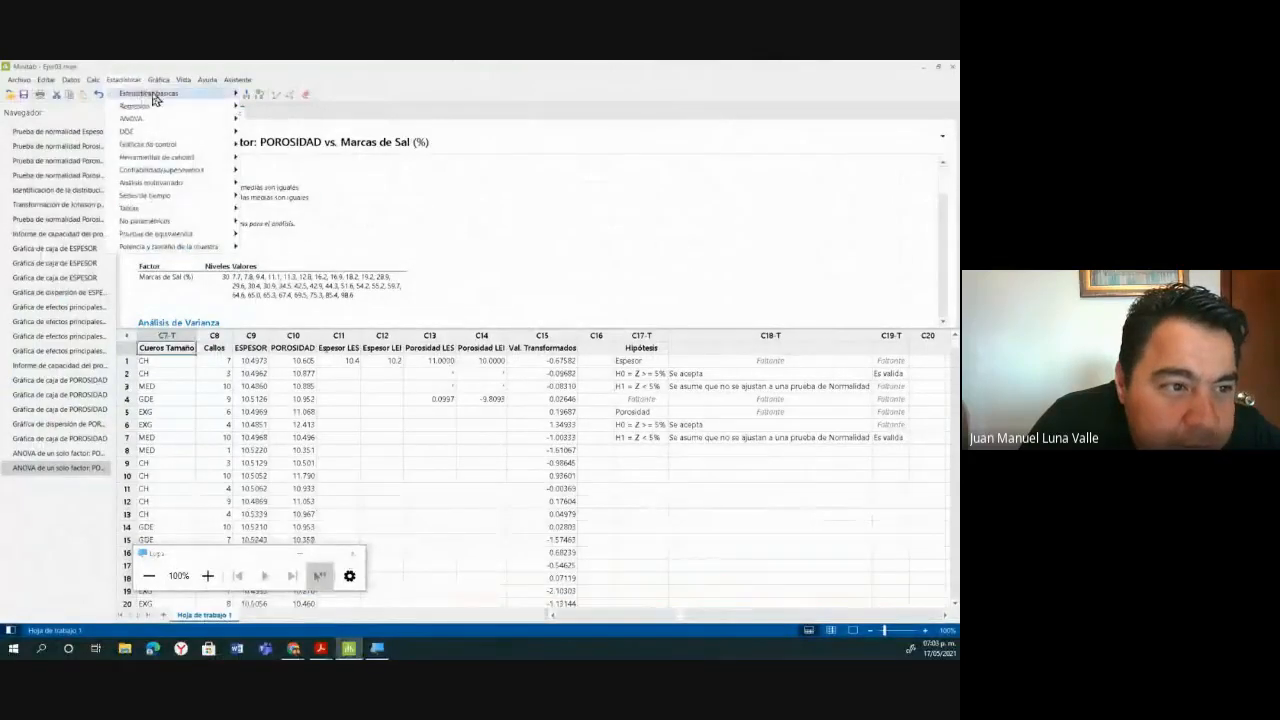
pyautogui.moveTo(188, 124)
pyautogui.click(272, 122)
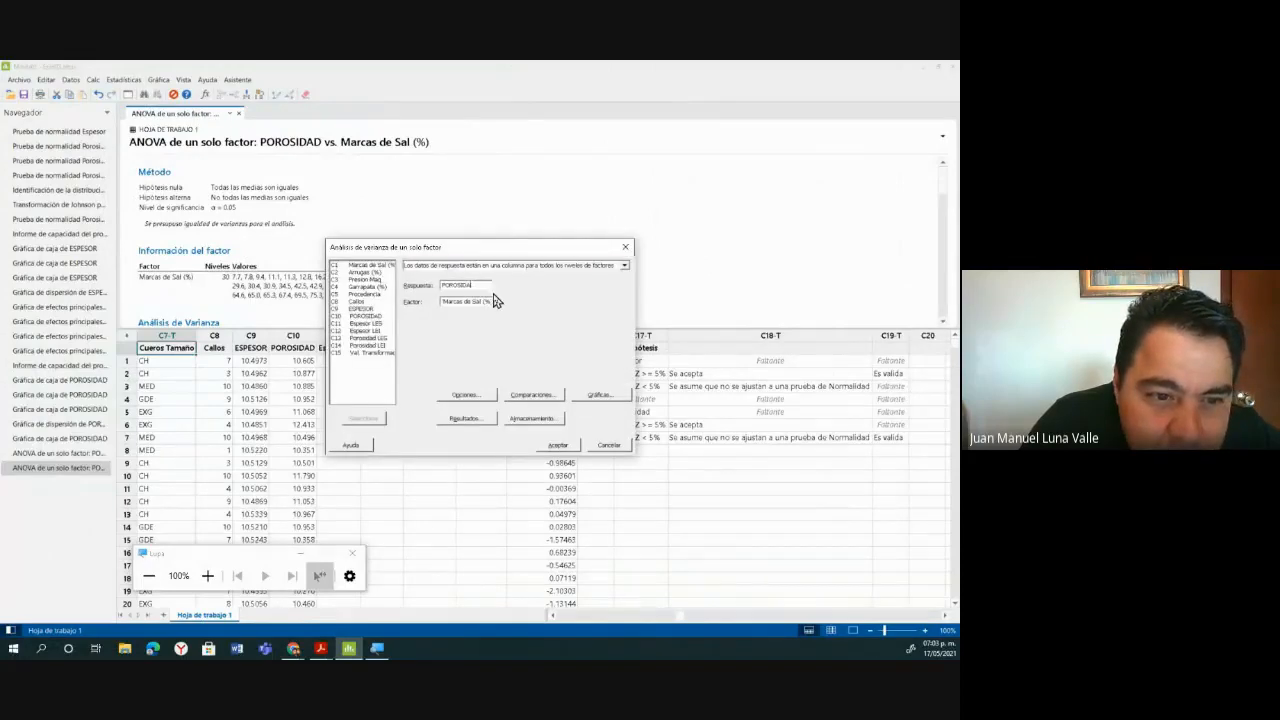
pyautogui.press('BackSpace')
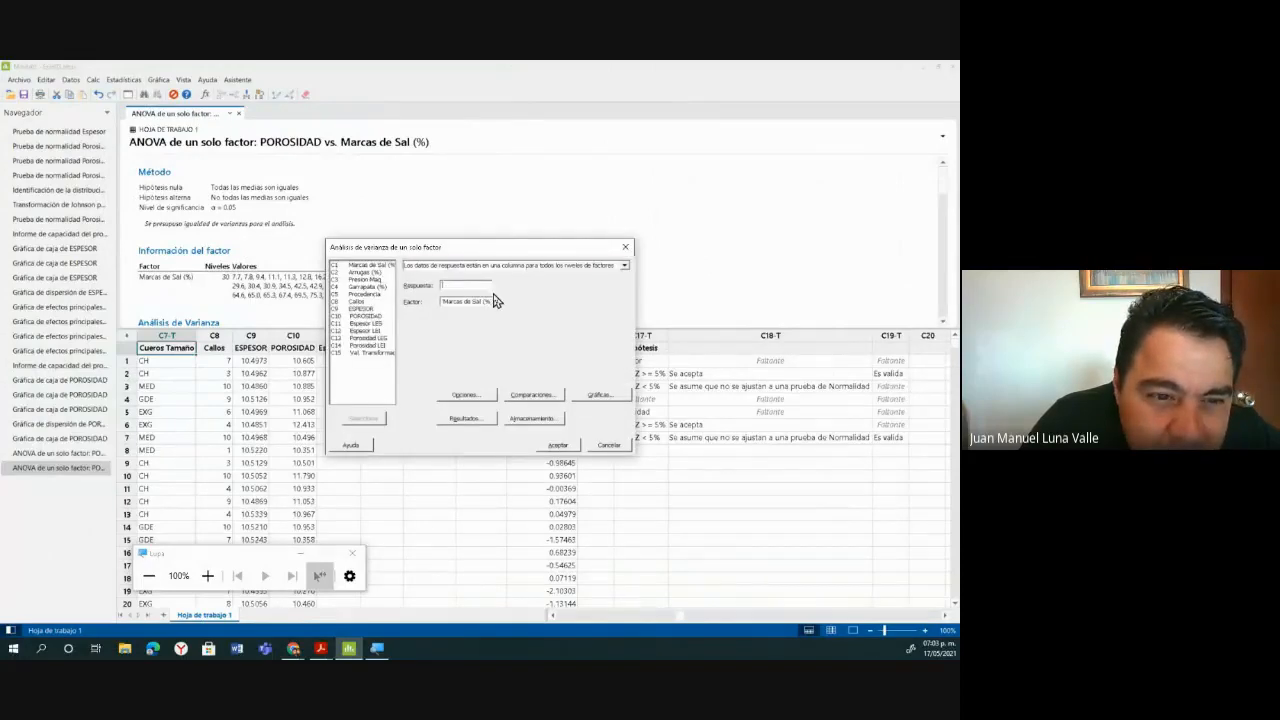
pyautogui.click(378, 310)
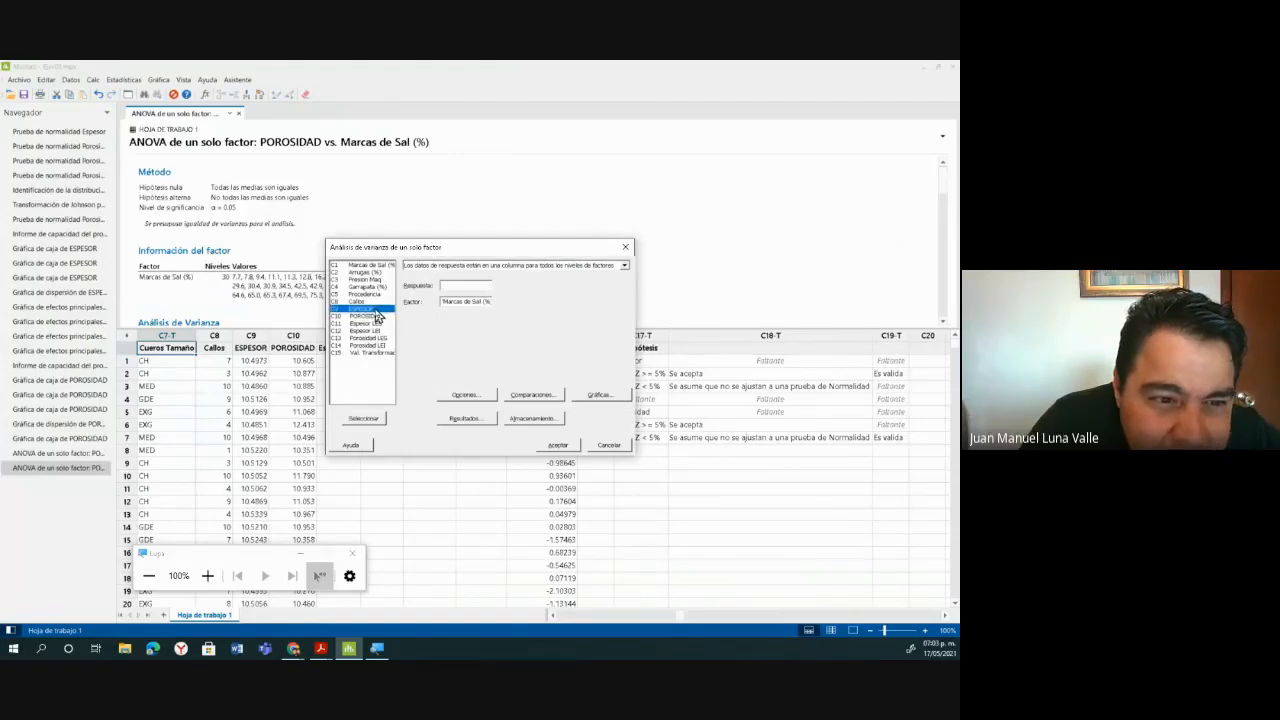
pyautogui.doubleClick(378, 311)
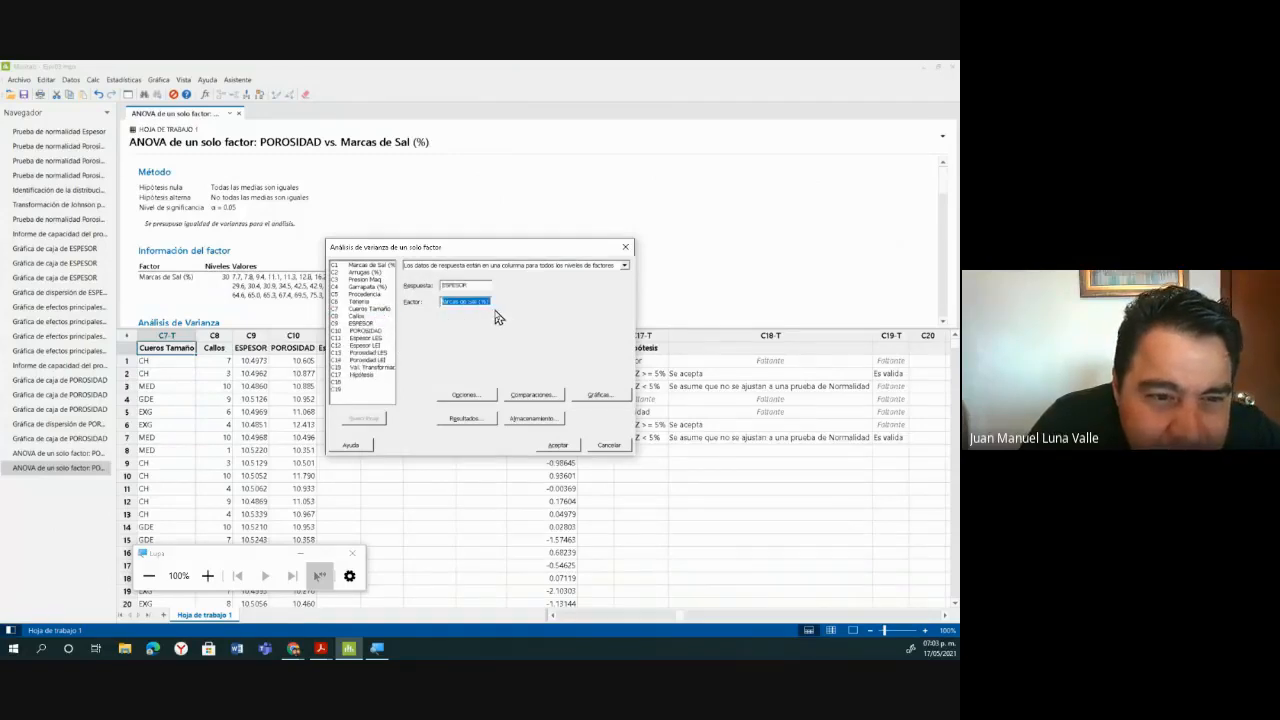
# Clear the ANOVA factor and enter Marcas de Sal (%) again.
pyautogui.press('BackSpace')
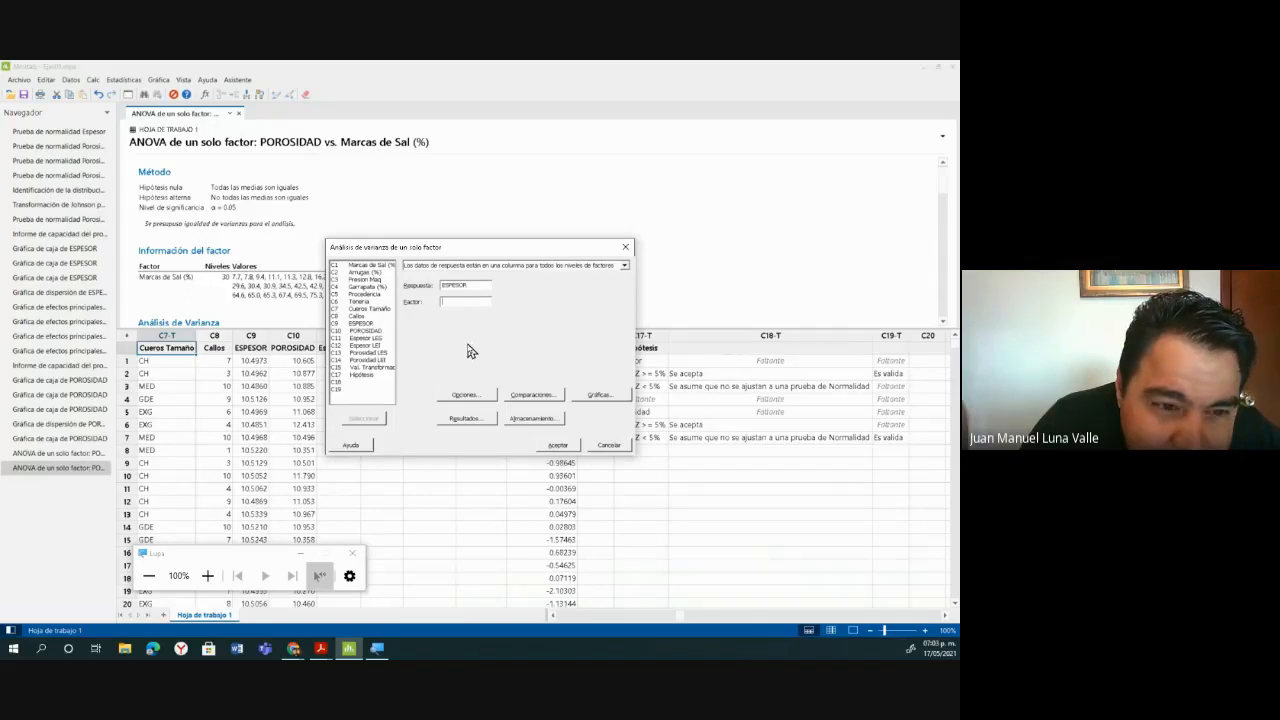
pyautogui.click(376, 267)
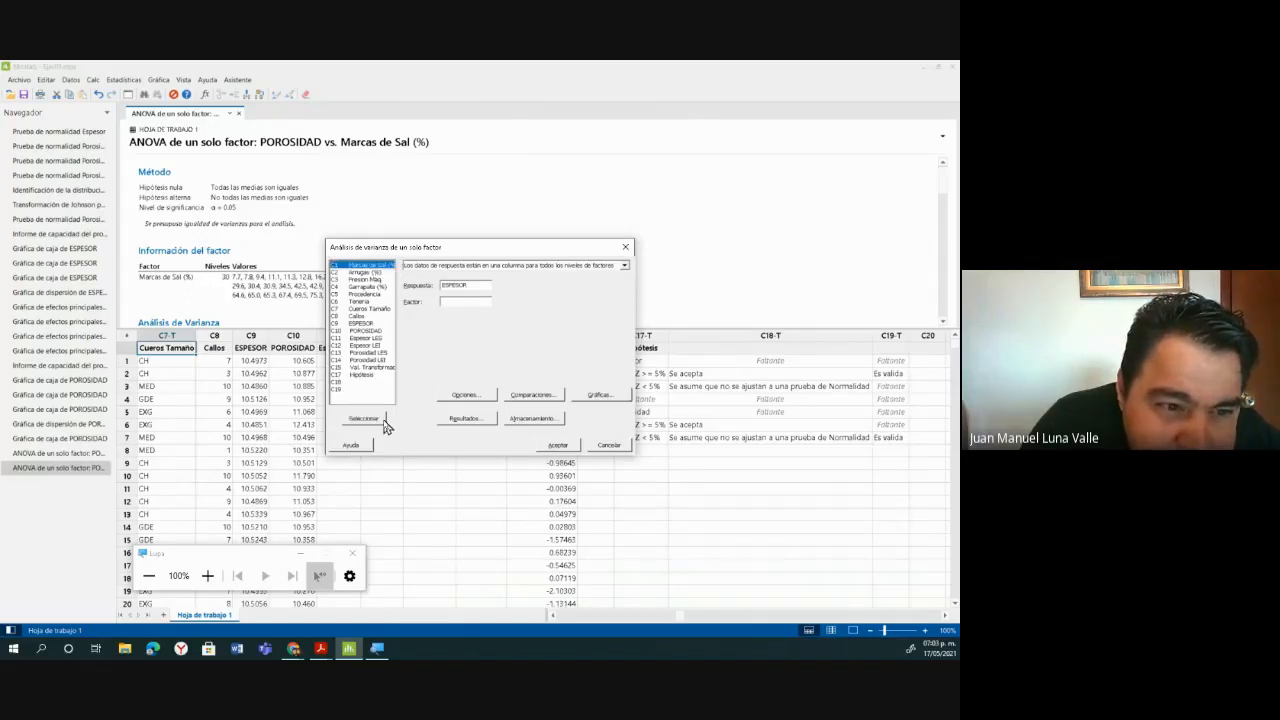
pyautogui.click(206, 578)
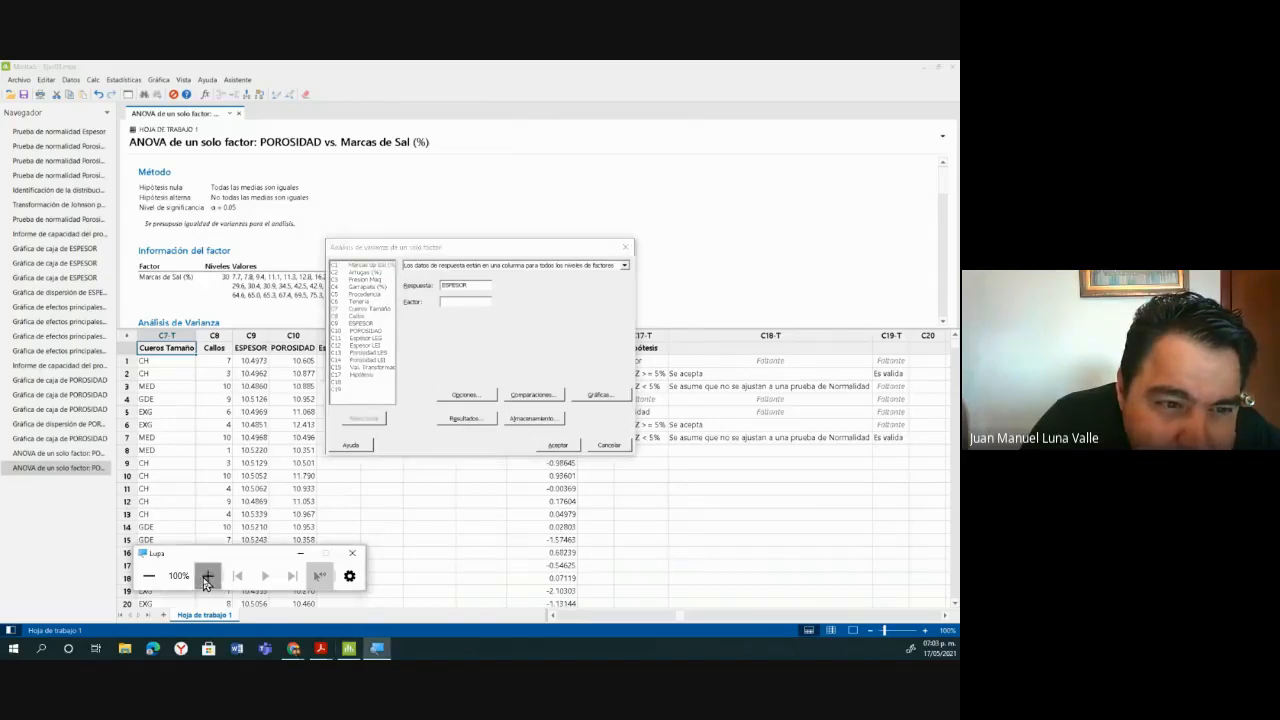
pyautogui.click(206, 578)
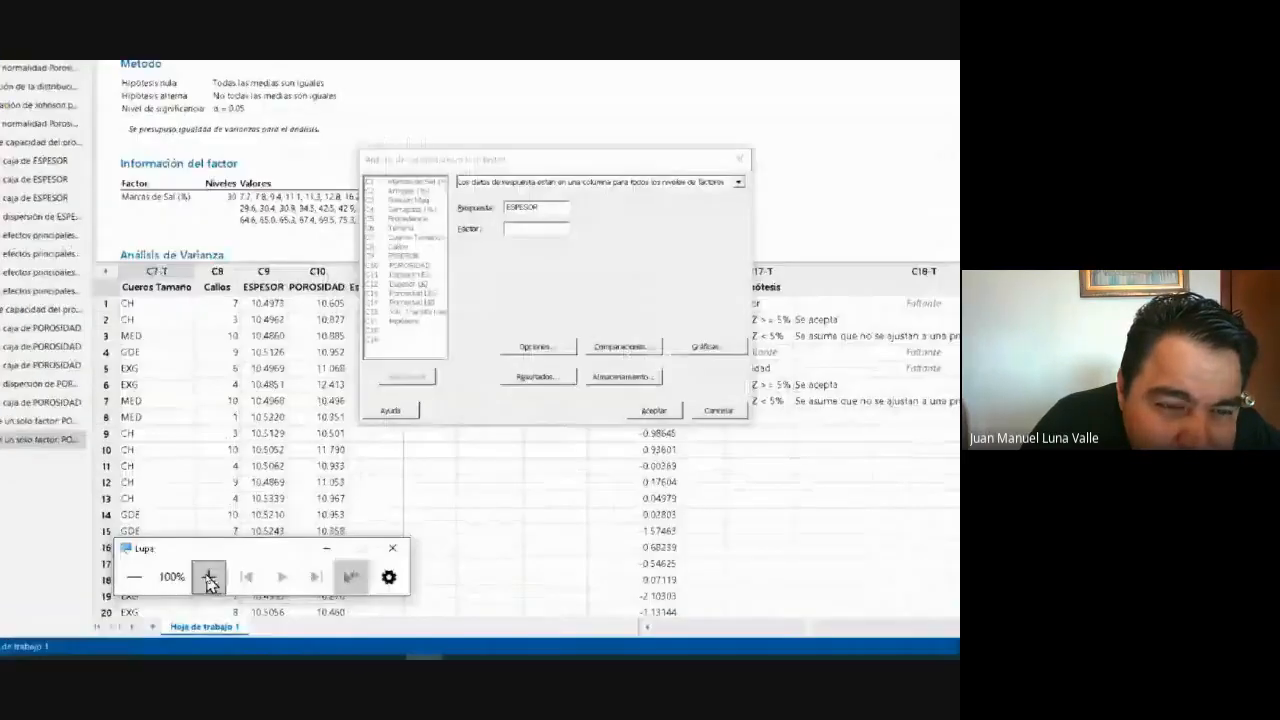
pyautogui.click(206, 578)
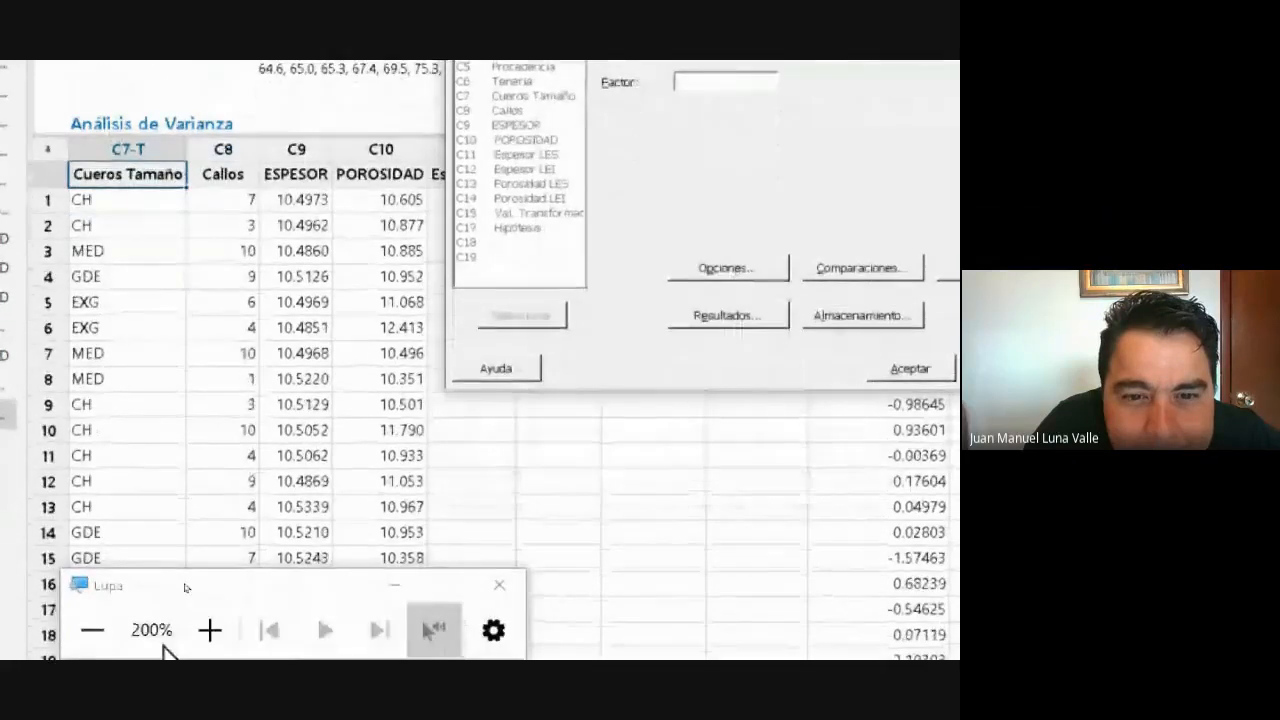
pyautogui.click(80, 624)
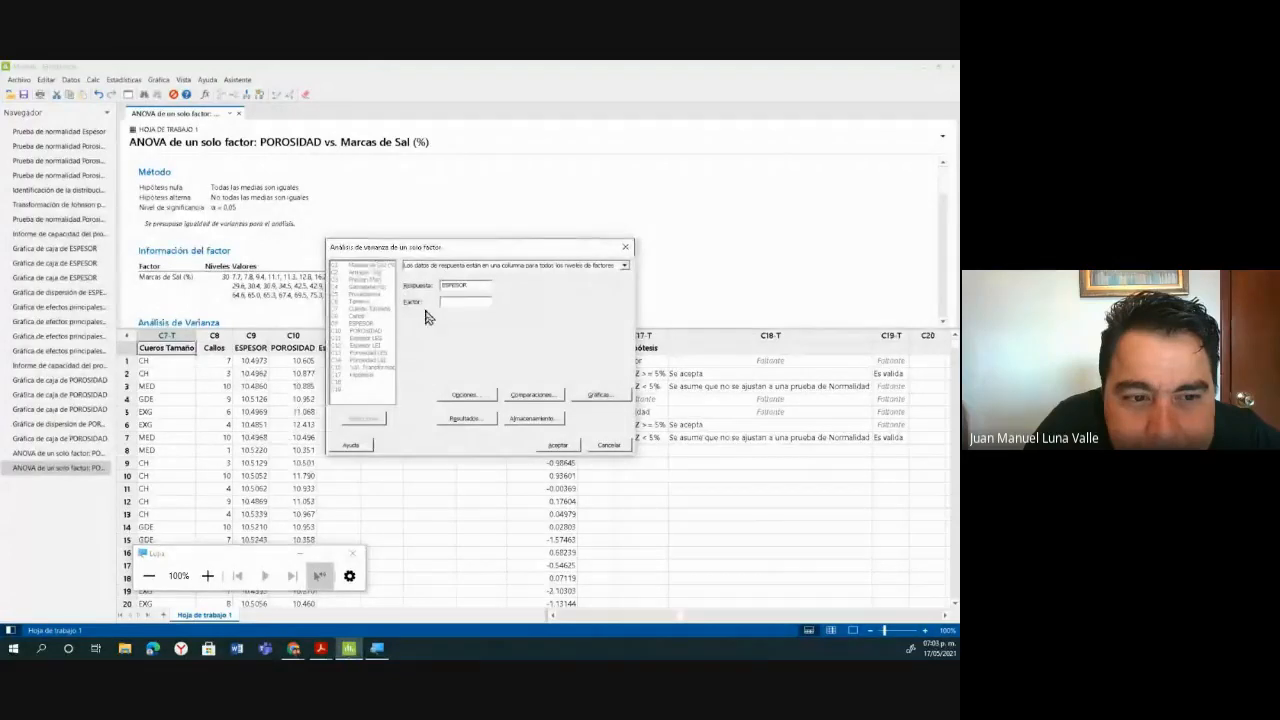
pyautogui.click(450, 301)
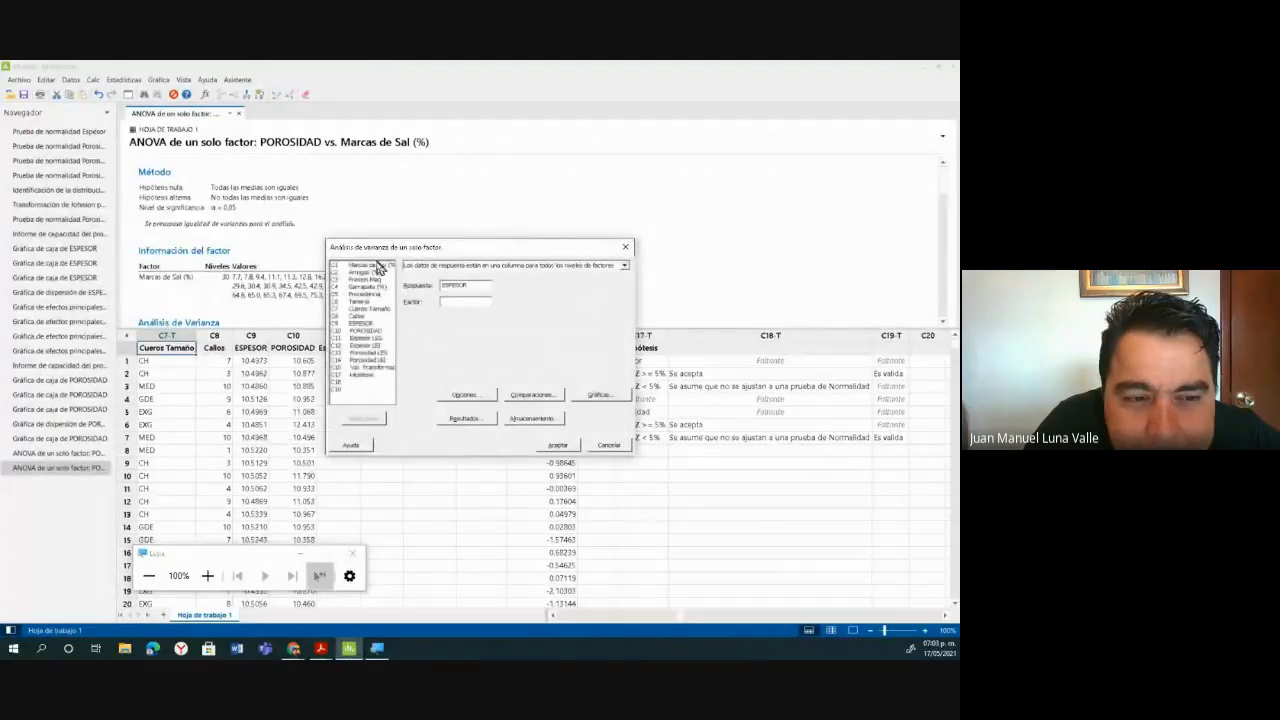
pyautogui.click(379, 266)
pyautogui.doubleClick(379, 267)
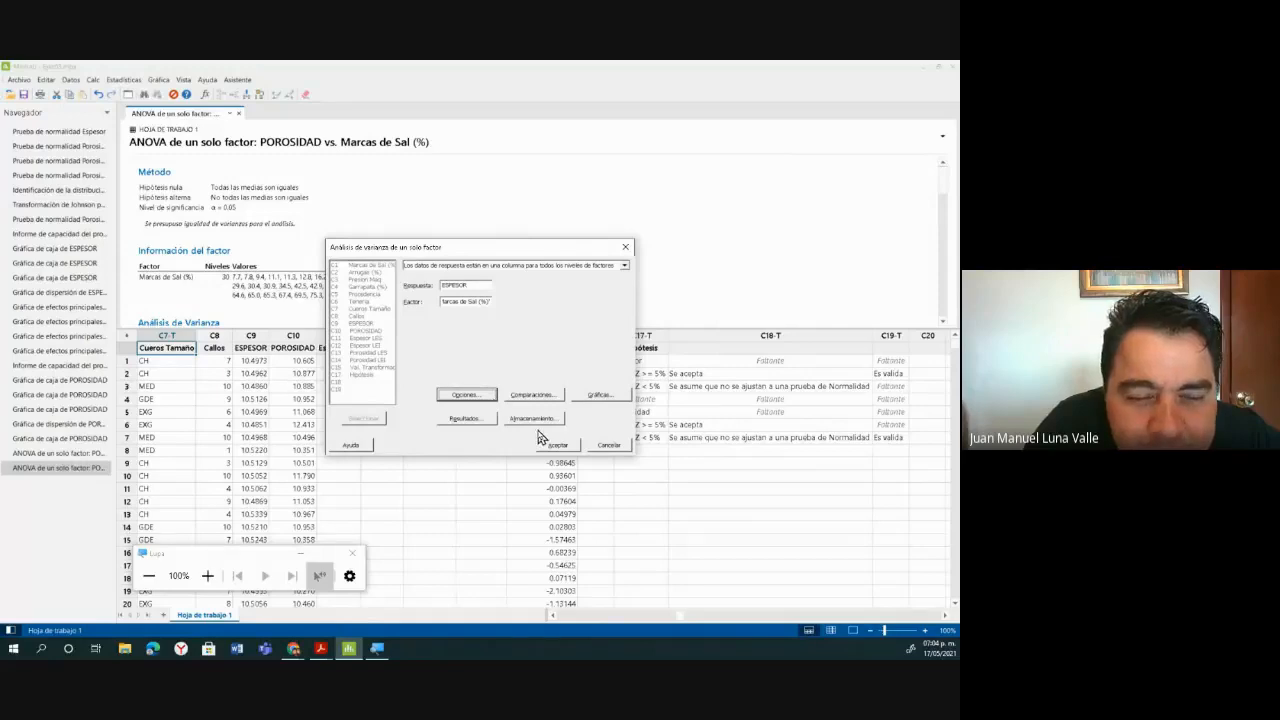
# Replace the factor with Teneria and run the one-factor ANOVA of ESPESOR.
pyautogui.click(464, 302)
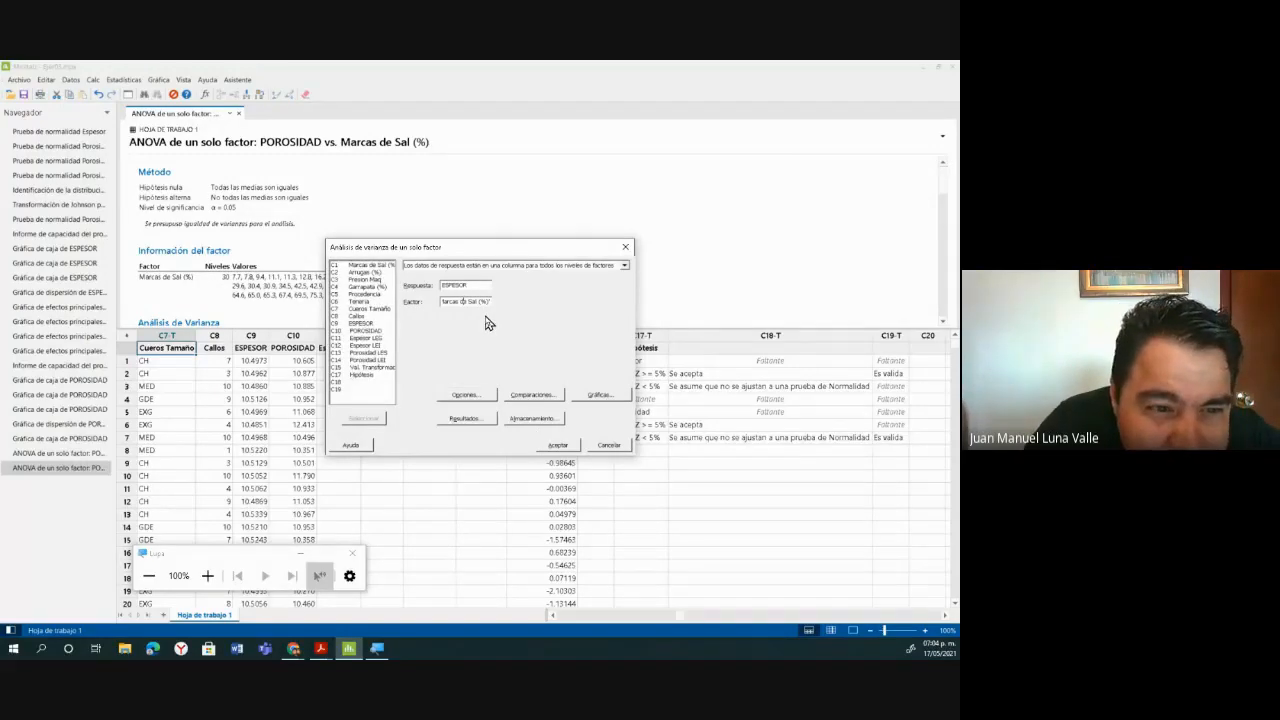
pyautogui.press('BackSpace')
pyautogui.press('BackSpace')
pyautogui.press('BackSpace')
pyautogui.press('BackSpace')
pyautogui.press('BackSpace')
pyautogui.press('BackSpace')
pyautogui.press('BackSpace')
pyautogui.press('BackSpace')
pyautogui.press('BackSpace')
pyautogui.press('BackSpace')
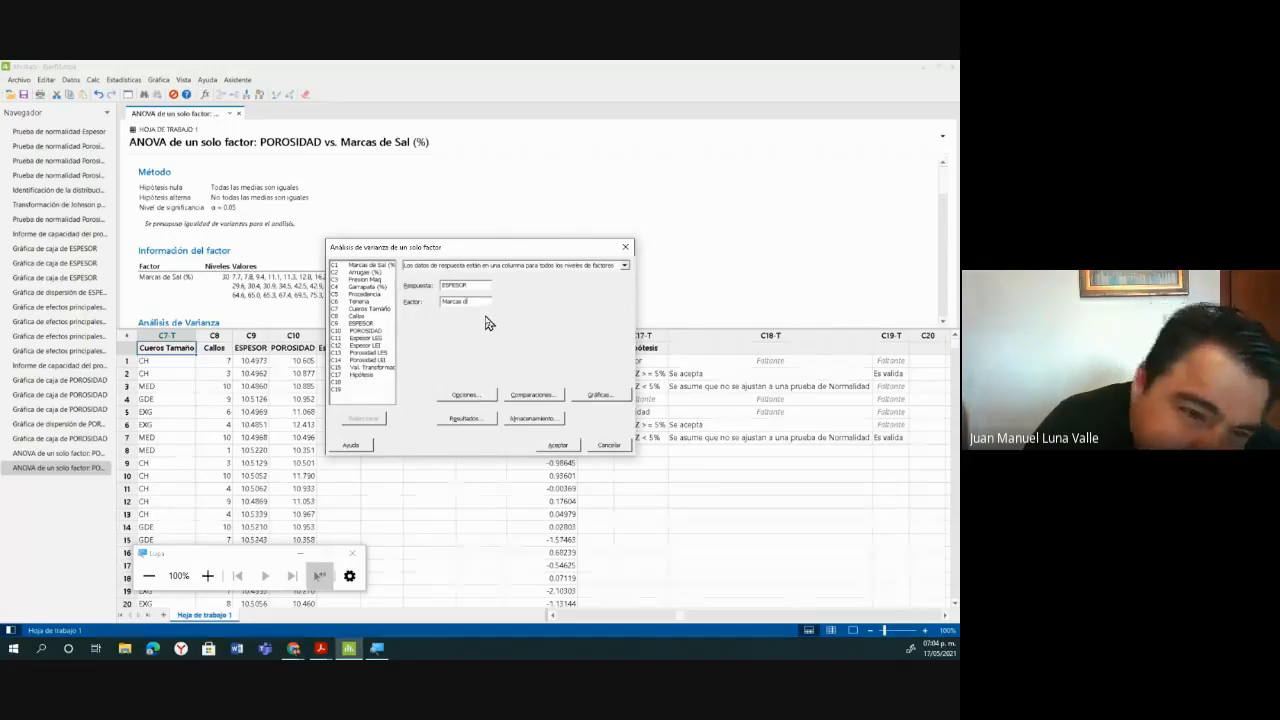
pyautogui.press('BackSpace')
pyautogui.press('BackSpace')
pyautogui.press('BackSpace')
pyautogui.press('BackSpace')
pyautogui.press('BackSpace')
pyautogui.press('BackSpace')
pyautogui.press('BackSpace')
pyautogui.press('BackSpace')
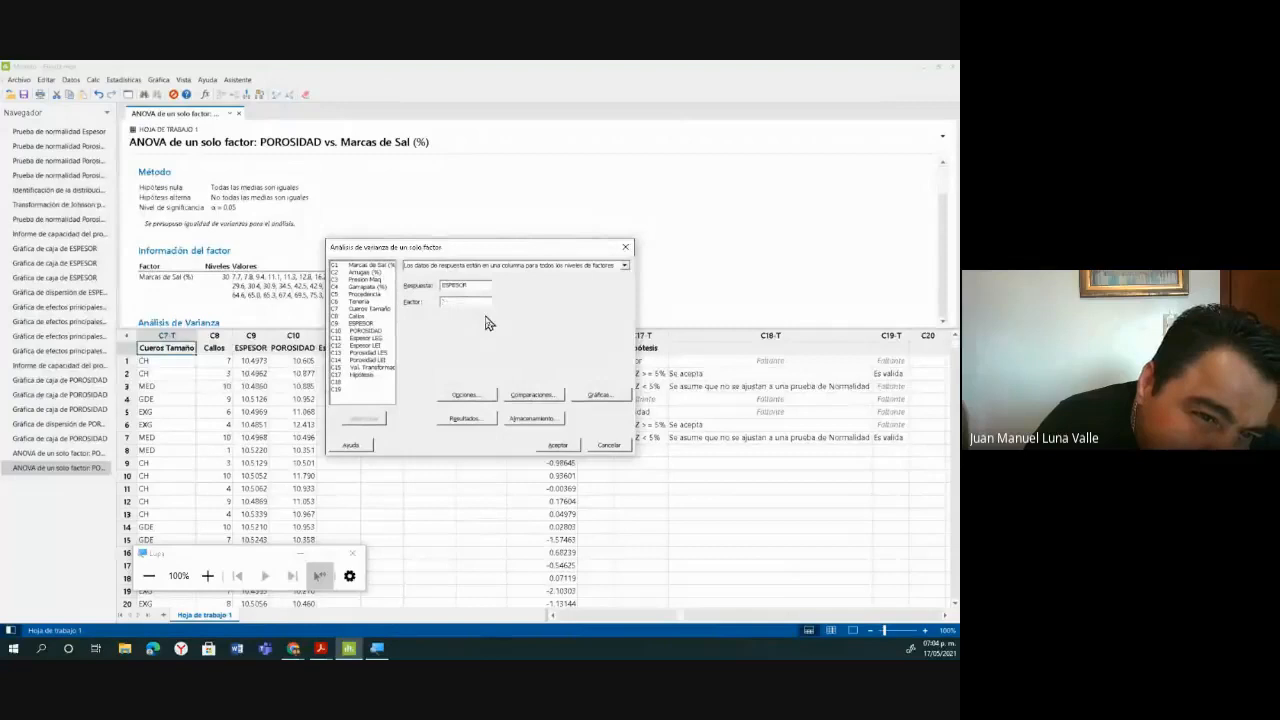
pyautogui.click(382, 302)
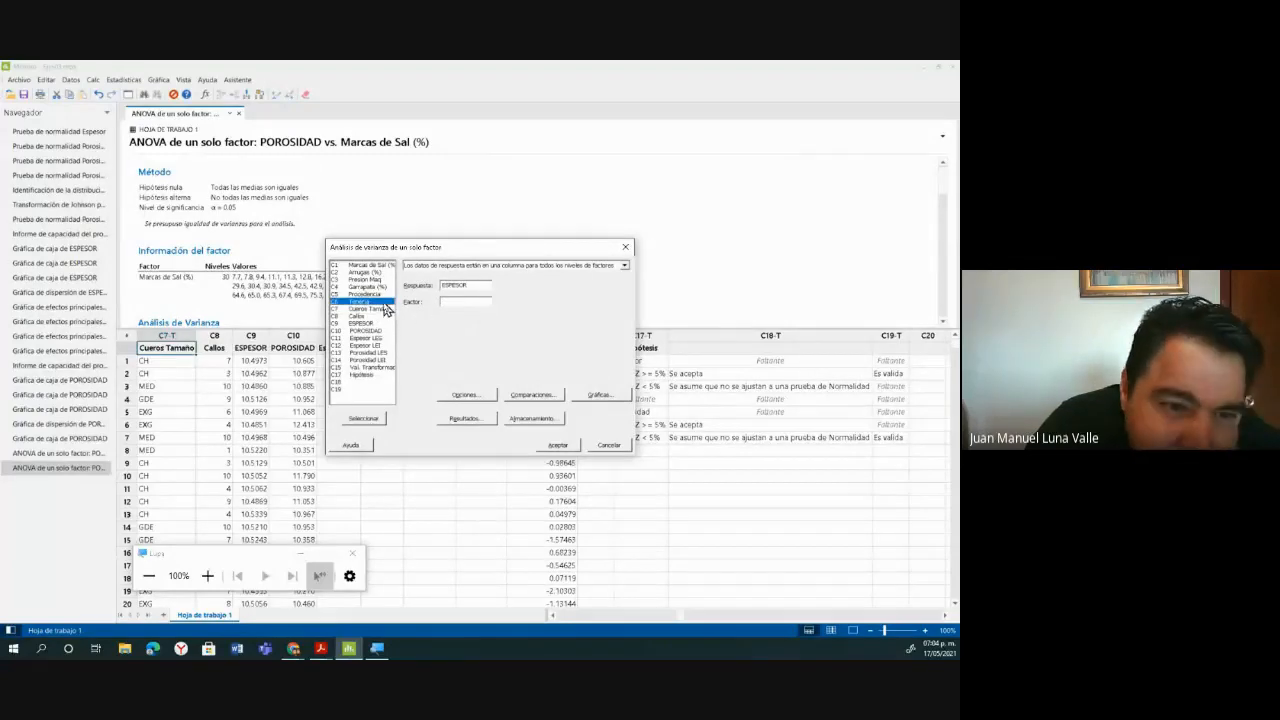
pyautogui.doubleClick(384, 302)
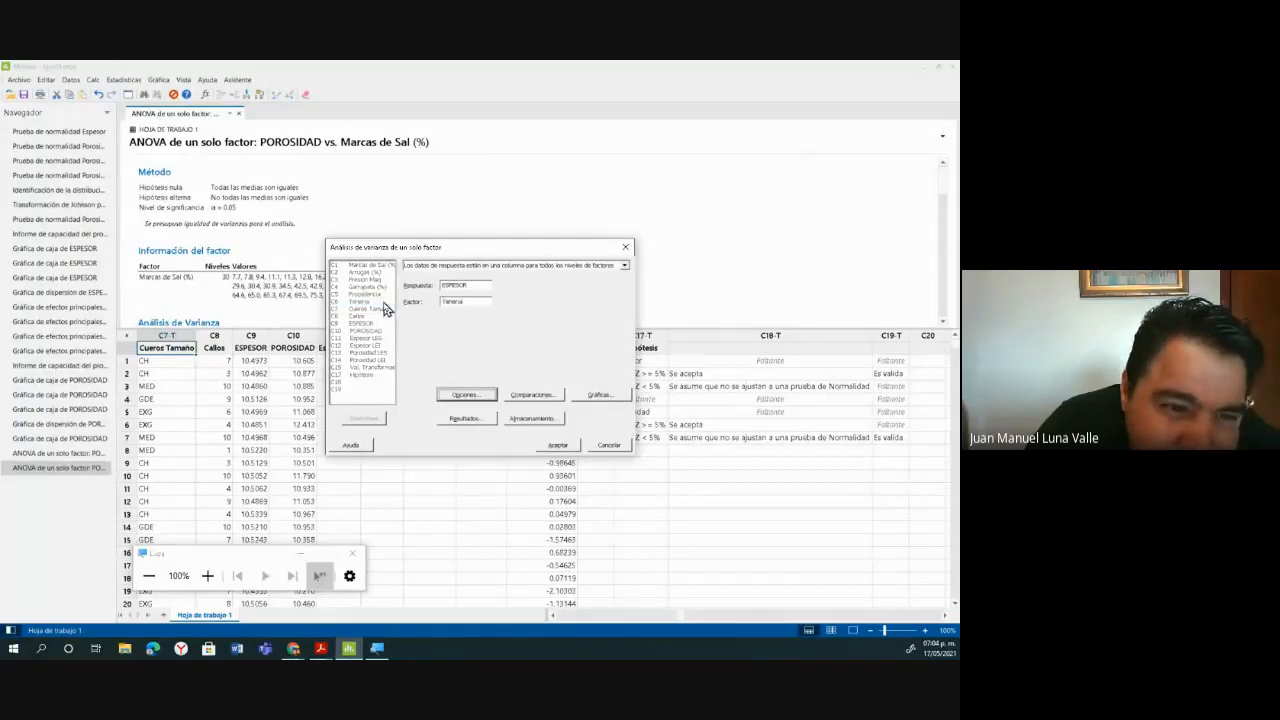
pyautogui.click(550, 444)
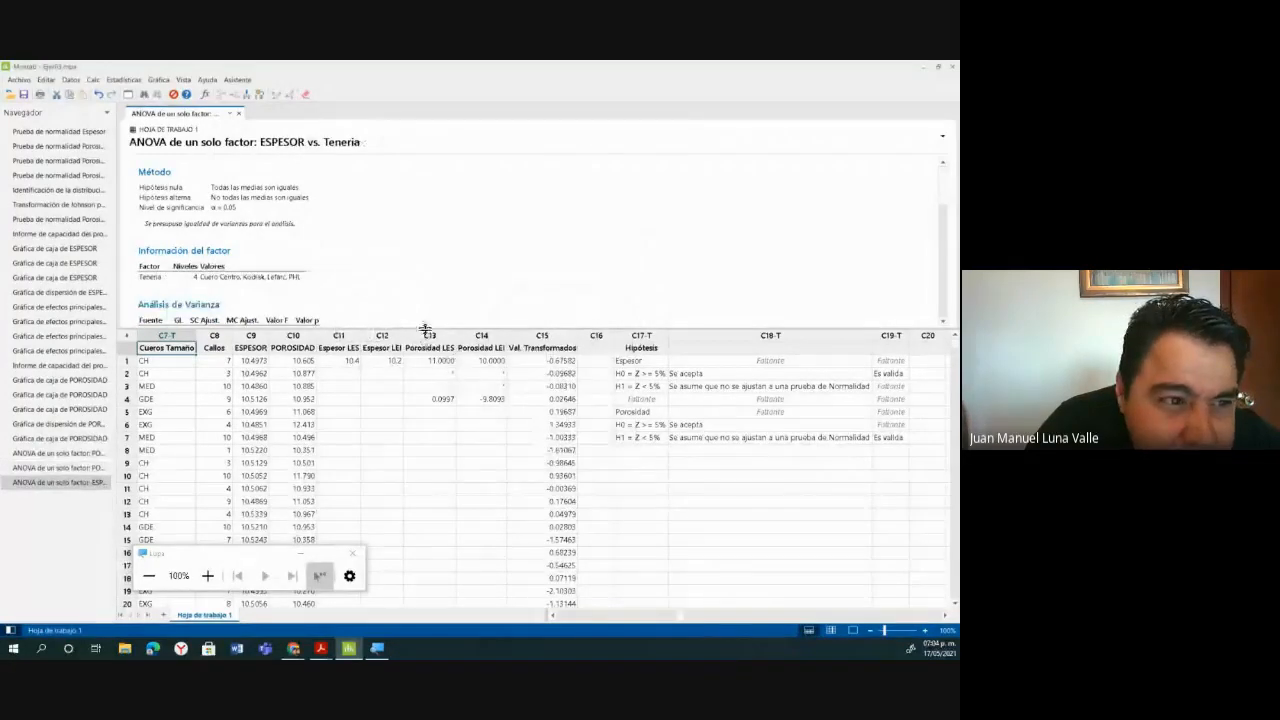
# Enlarge the results area and examine the variance analysis and interval plot of ESPESOR vs. Teneria.
pyautogui.moveTo(428, 328); pyautogui.dragTo(423, 411)
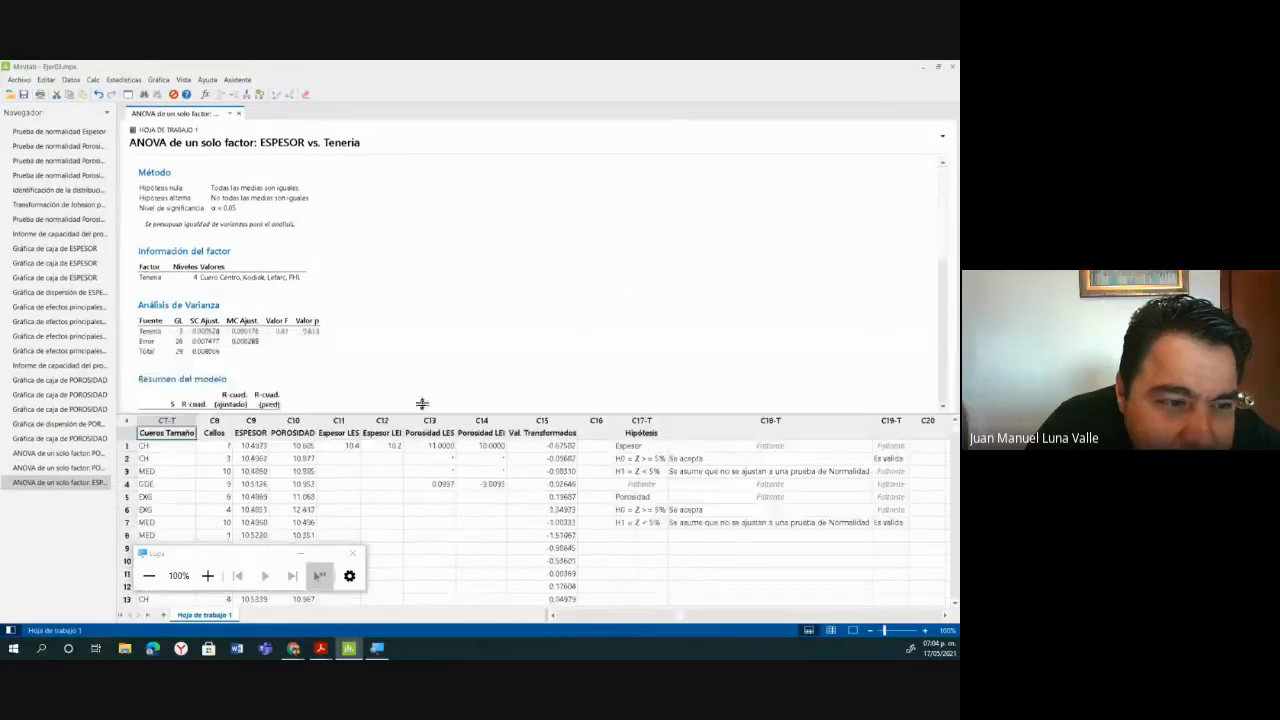
pyautogui.click(207, 576)
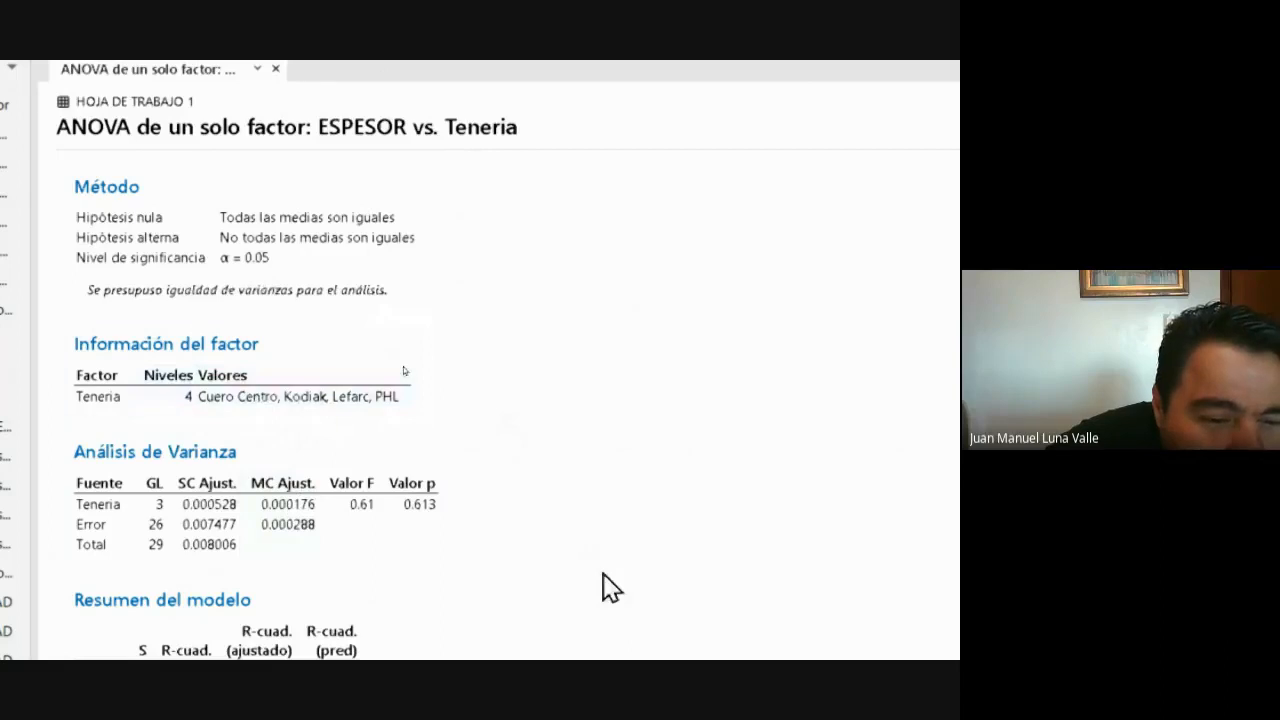
pyautogui.scroll(-1, 610, 590)
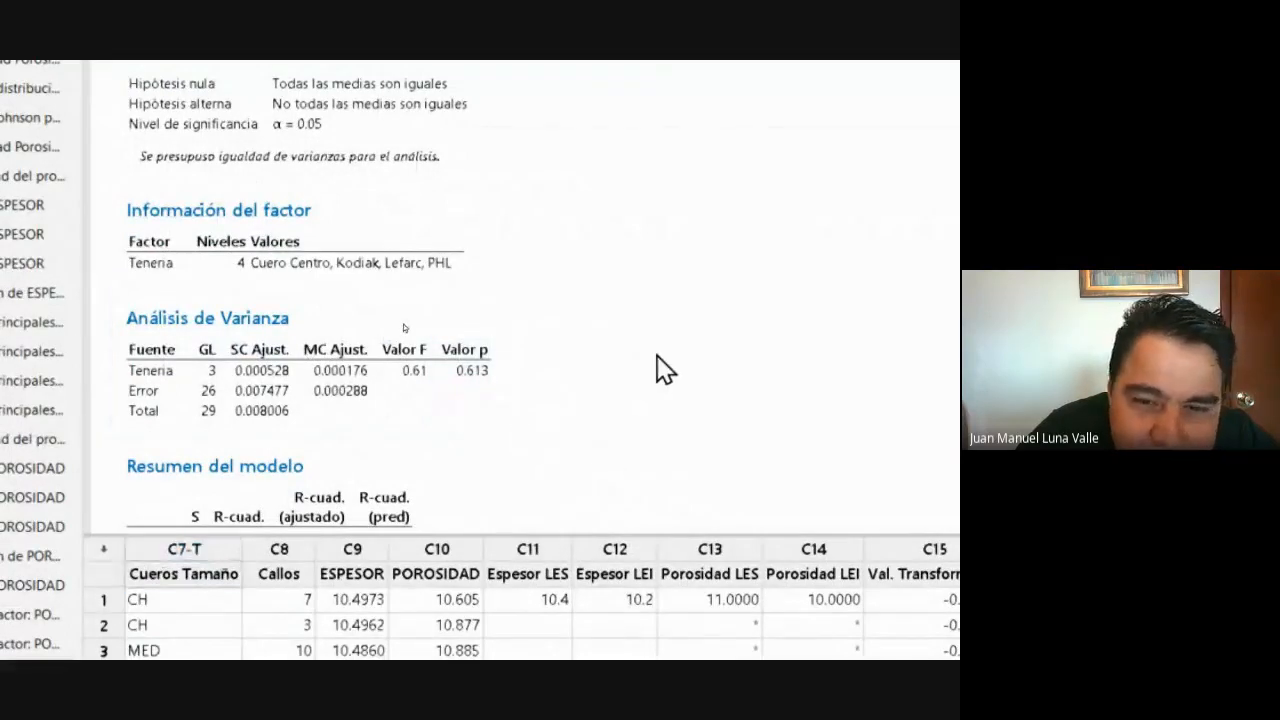
pyautogui.scroll(-1, 641, 404)
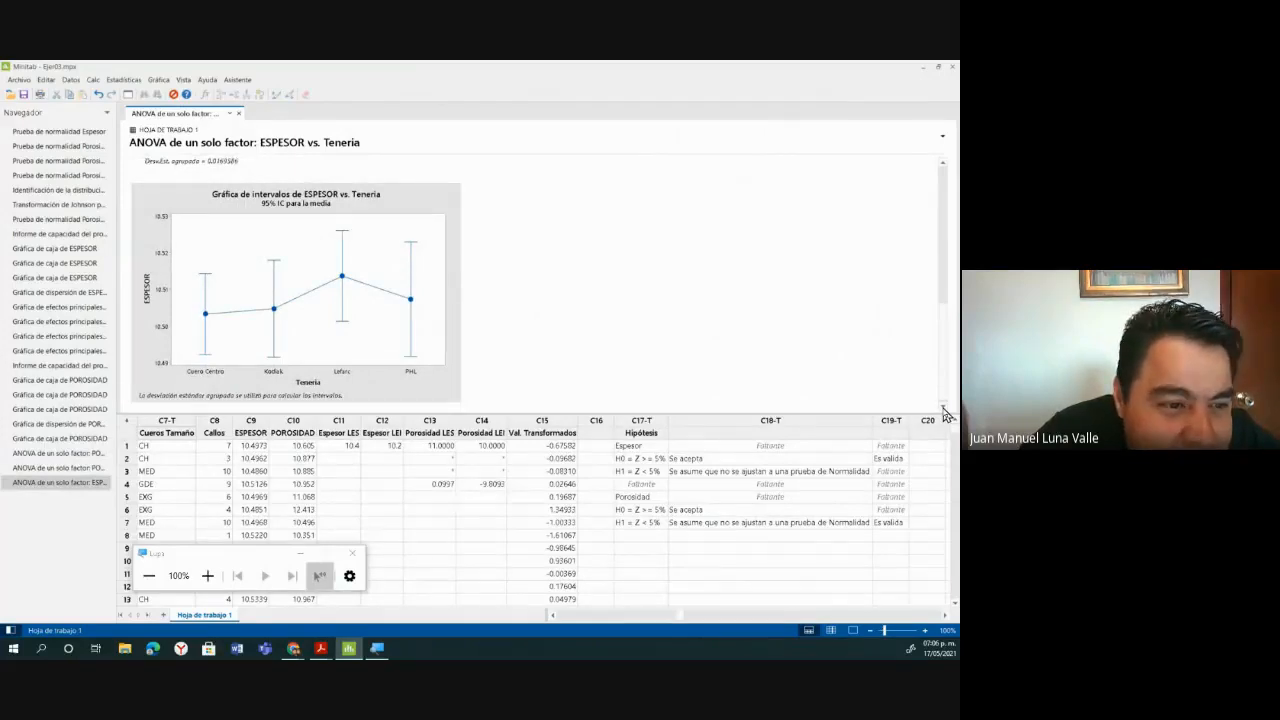
pyautogui.click(943, 408)
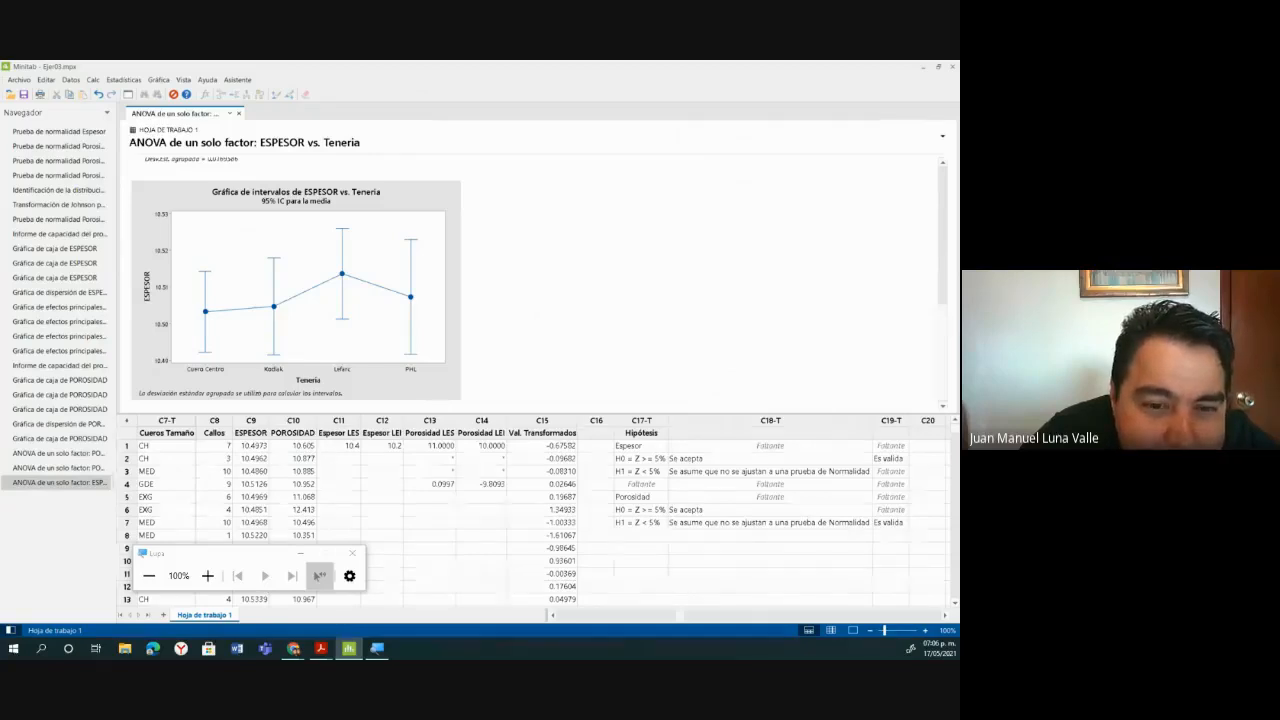
# Compare the means table of the tanneries with the interval plot in the ESPESOR vs. Teneria report.
pyautogui.click(294, 650)
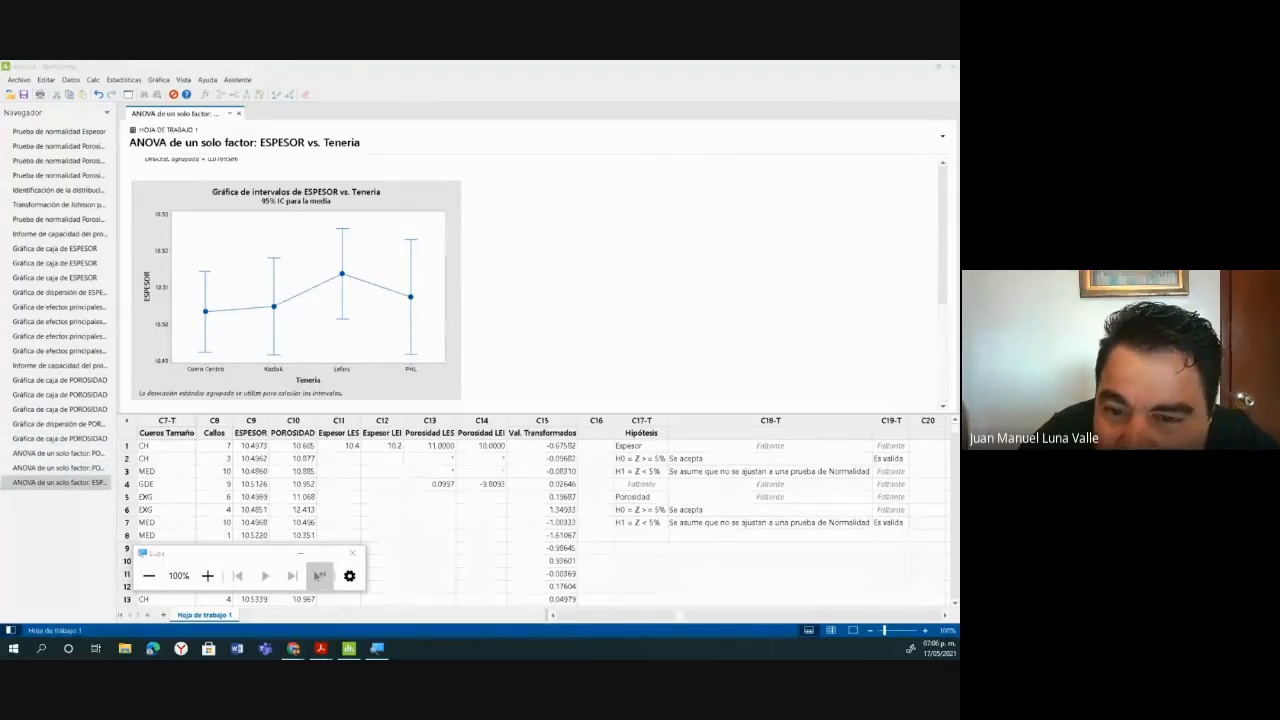
pyautogui.click(574, 386)
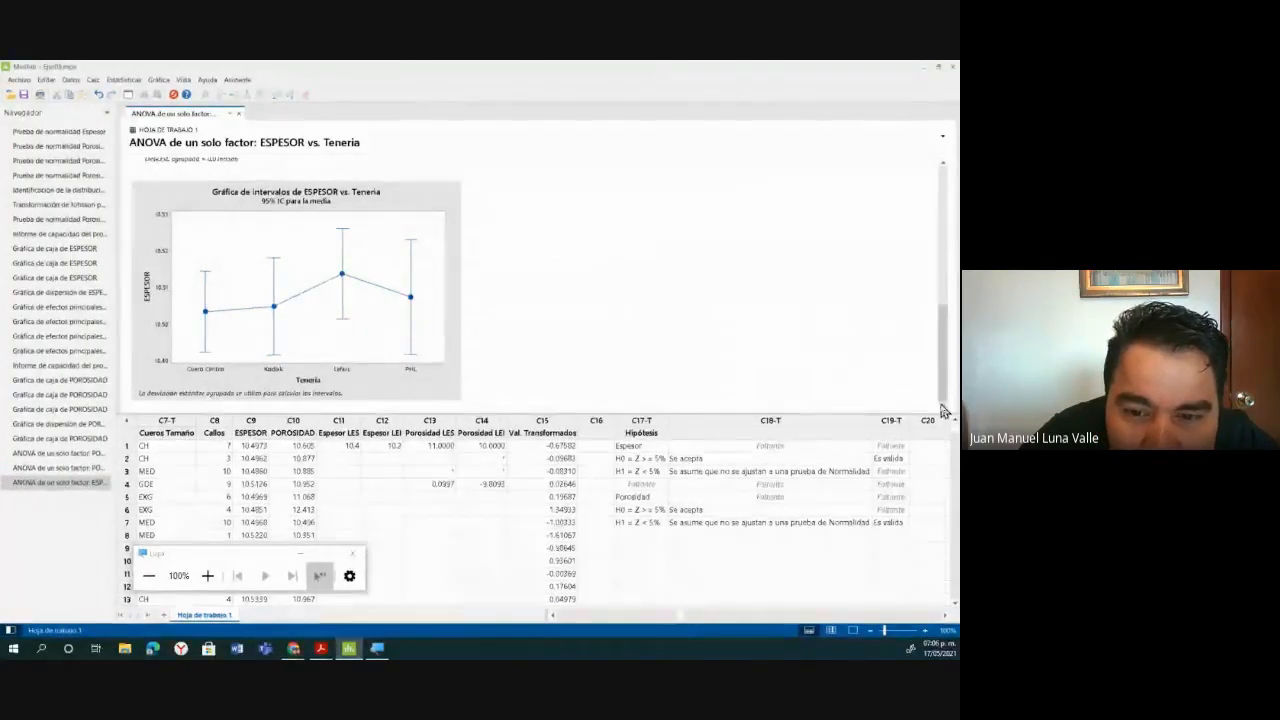
pyautogui.moveTo(768, 413); pyautogui.dragTo(768, 440)
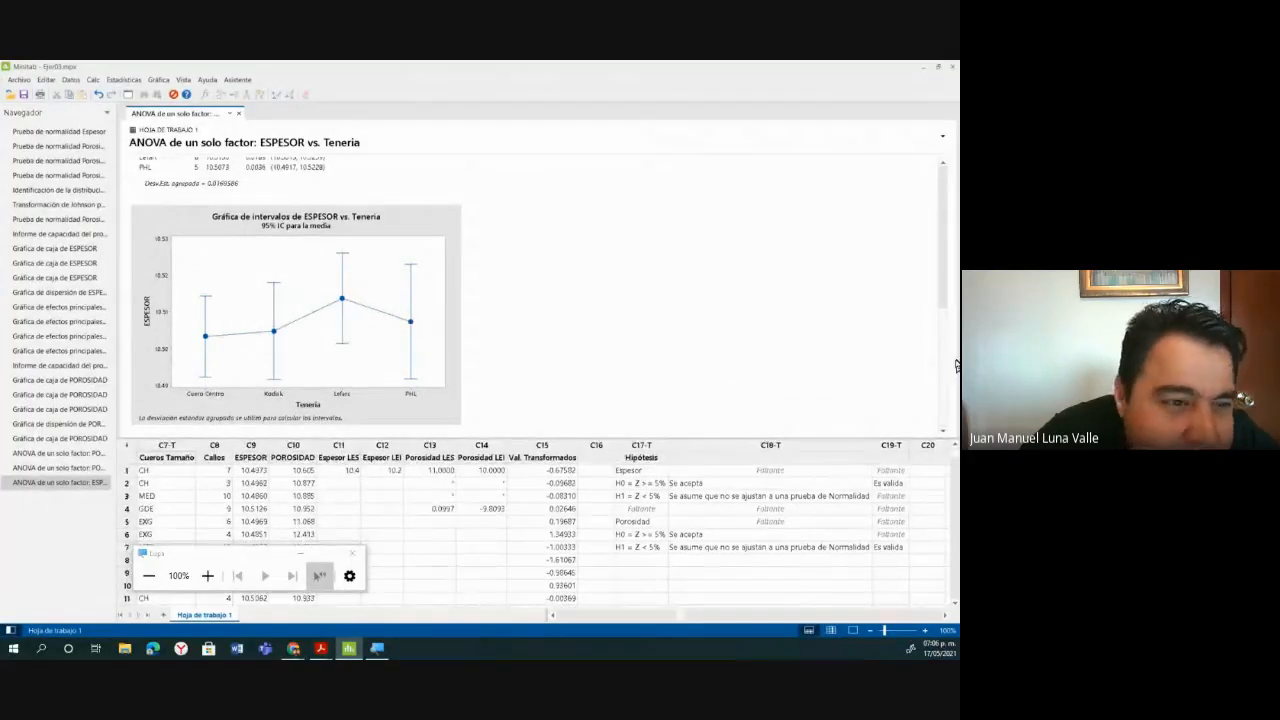
pyautogui.moveTo(942, 362); pyautogui.dragTo(946, 337)
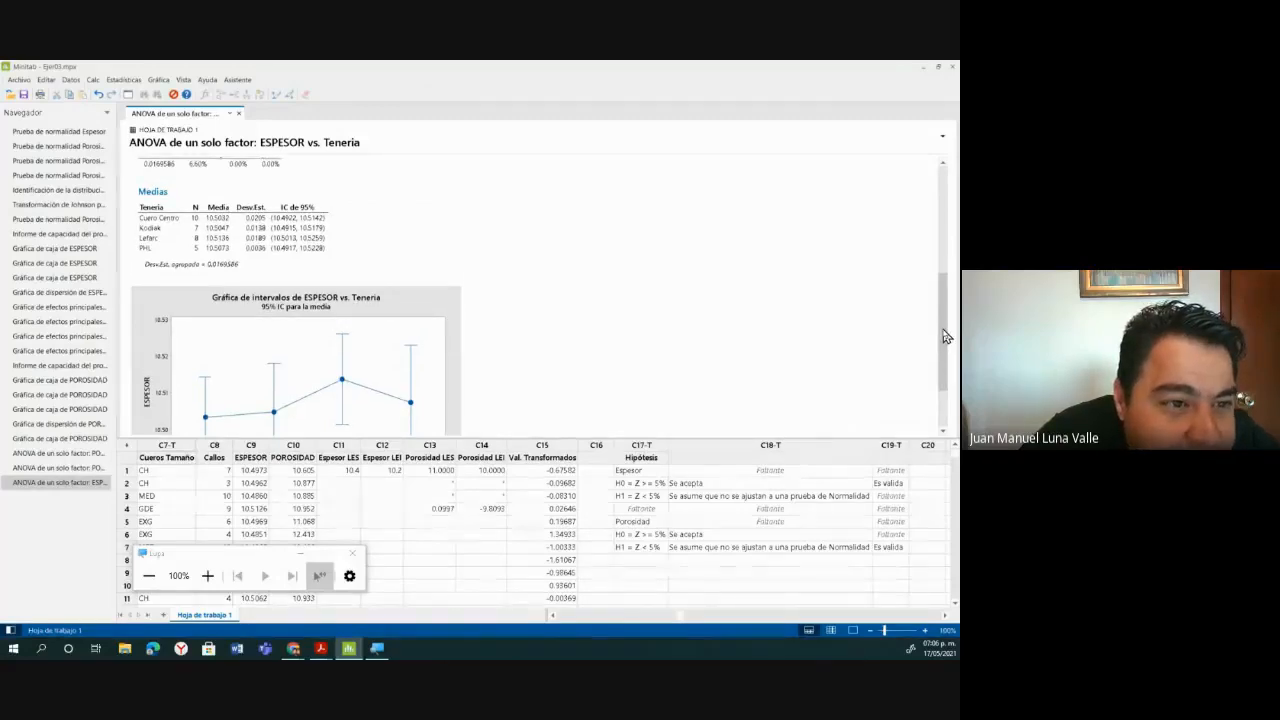
pyautogui.moveTo(944, 337); pyautogui.dragTo(946, 281)
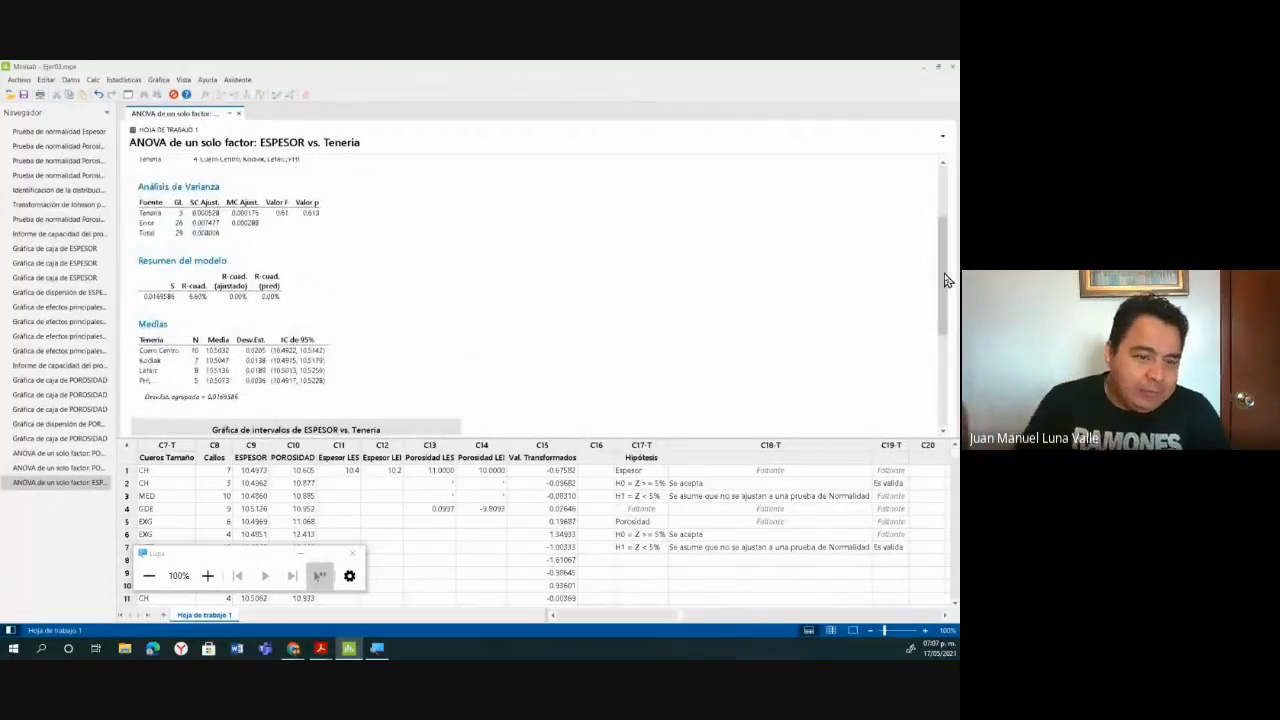
pyautogui.moveTo(948, 280); pyautogui.dragTo(928, 388)
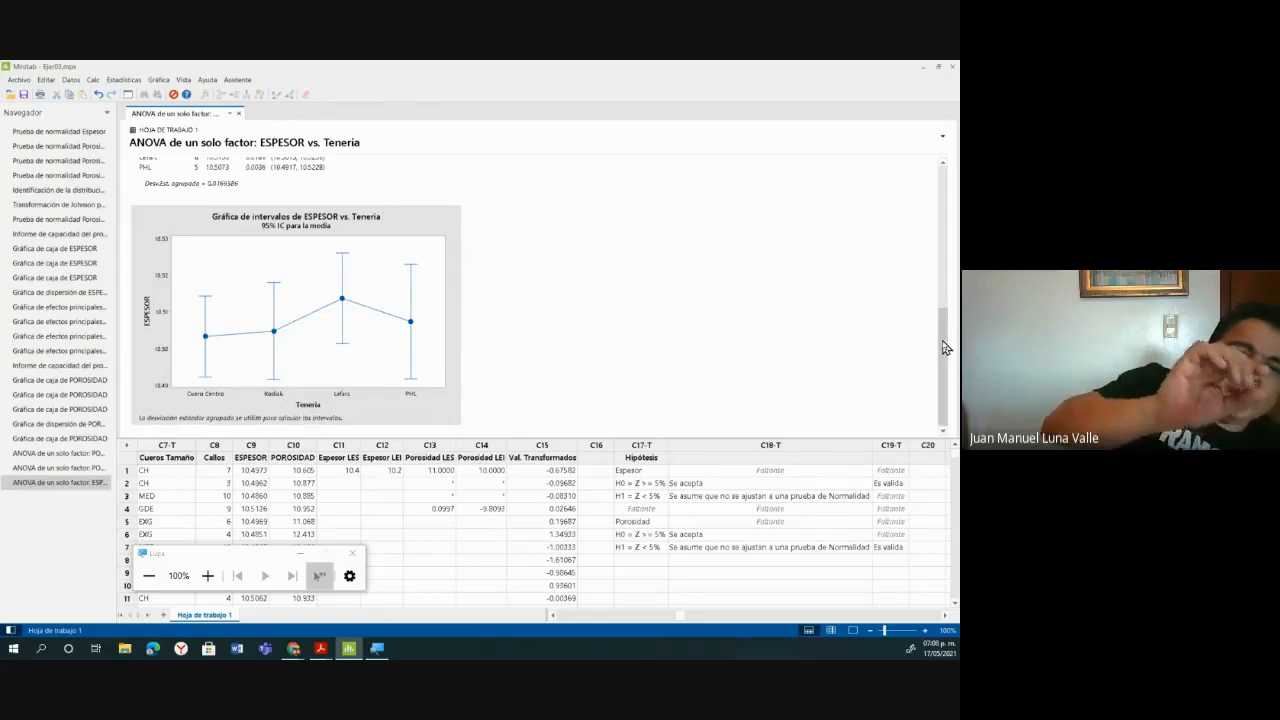
pyautogui.scroll(1, 945, 347)
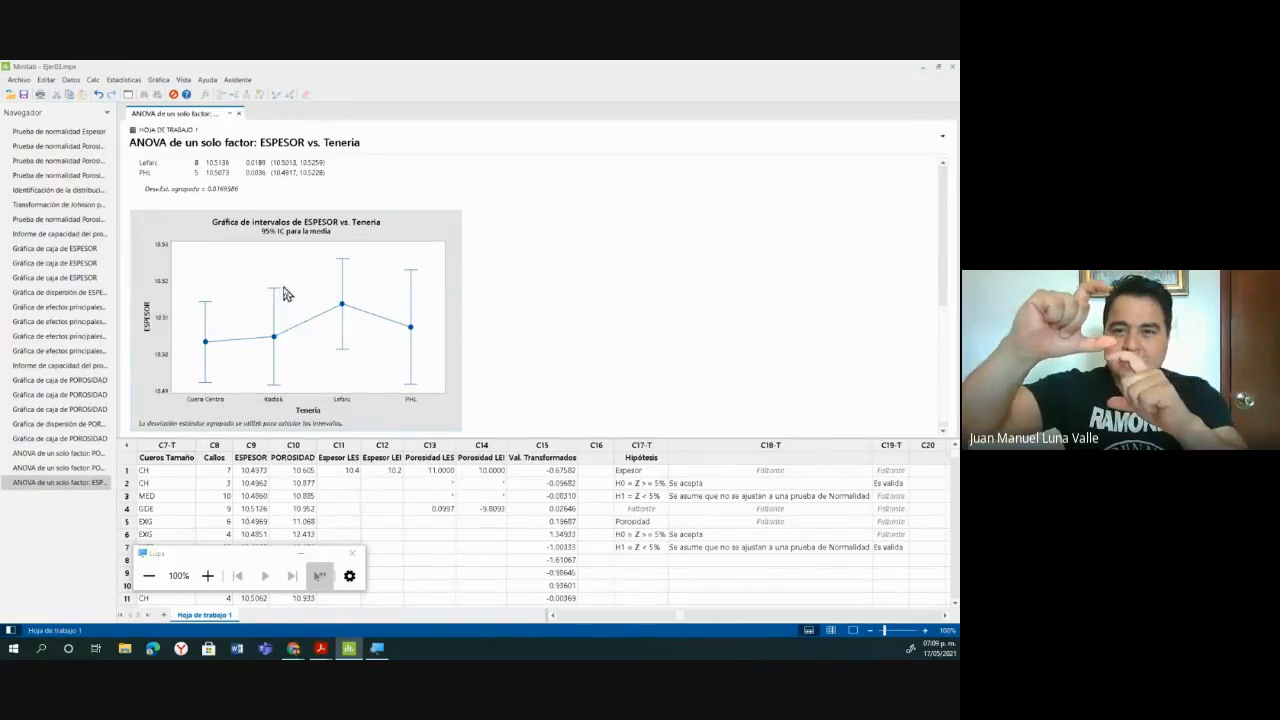
# Inspect the ESPESOR vs. Teneria interval plot with crosshairs in the graph editor, then leave the editor without applying changes.
pyautogui.doubleClick(422, 237)
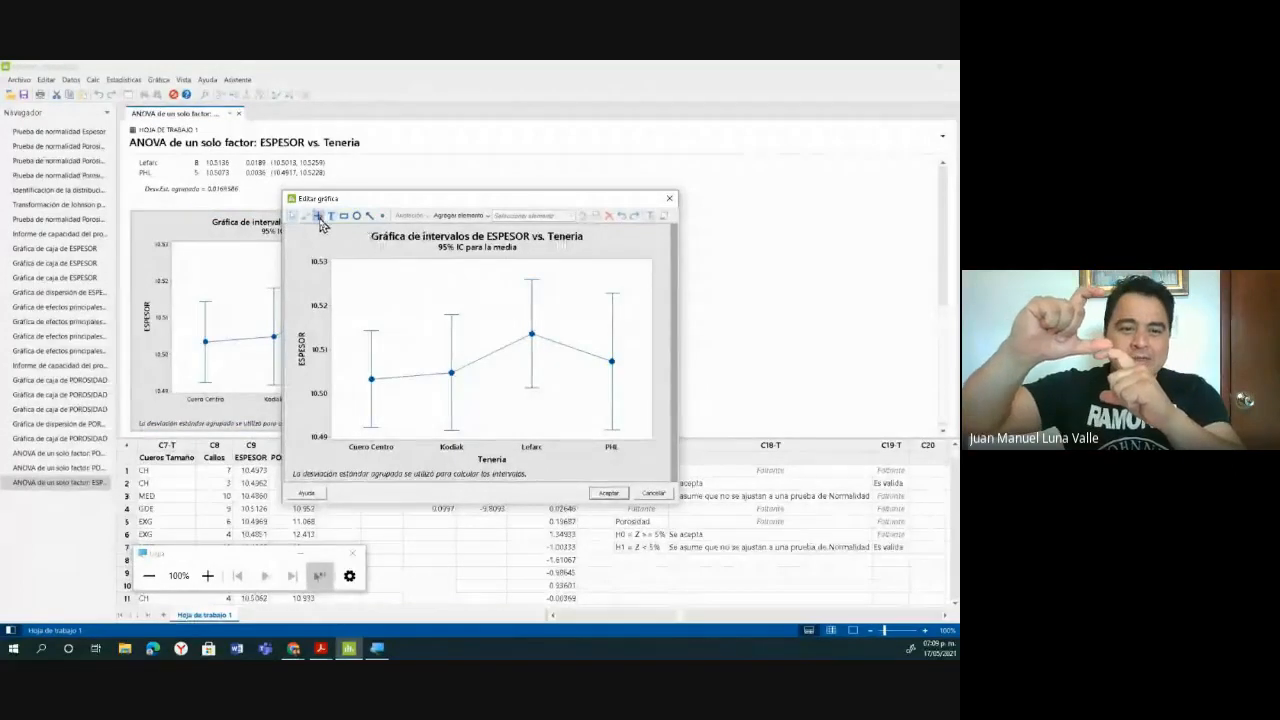
pyautogui.click(318, 215)
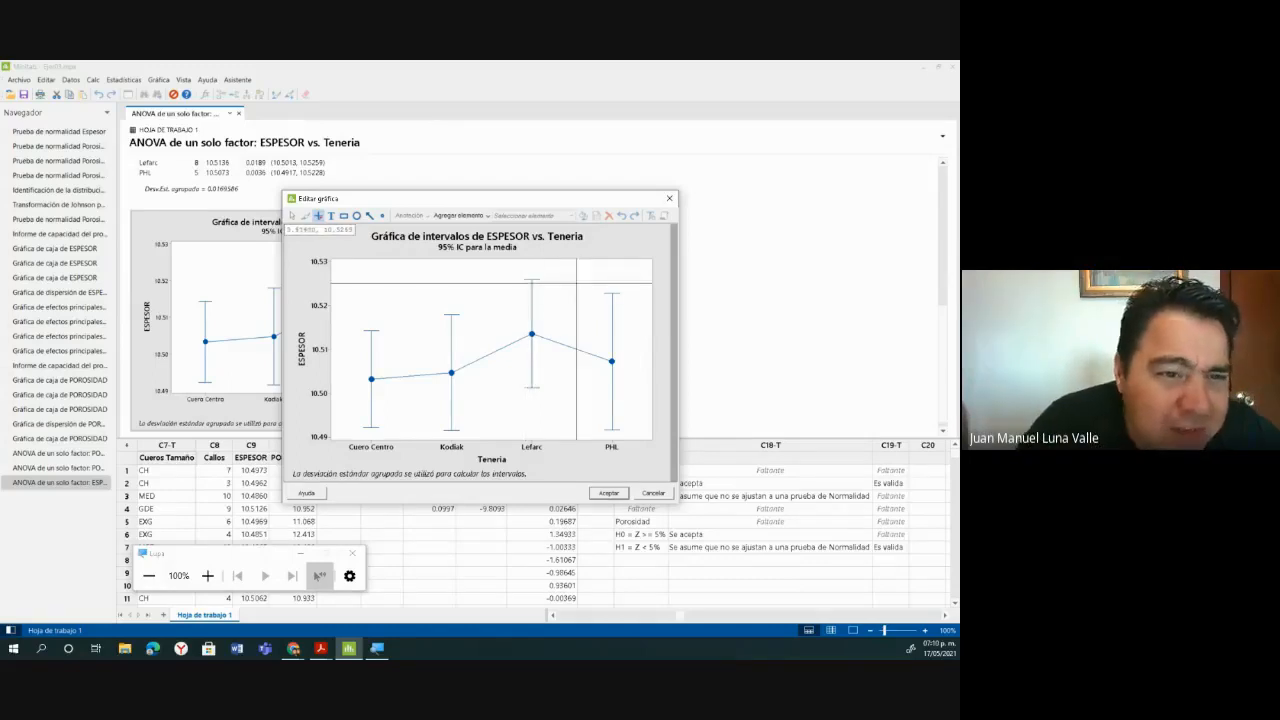
pyautogui.rightClick(595, 295)
pyautogui.click(653, 495)
pyautogui.click(653, 495)
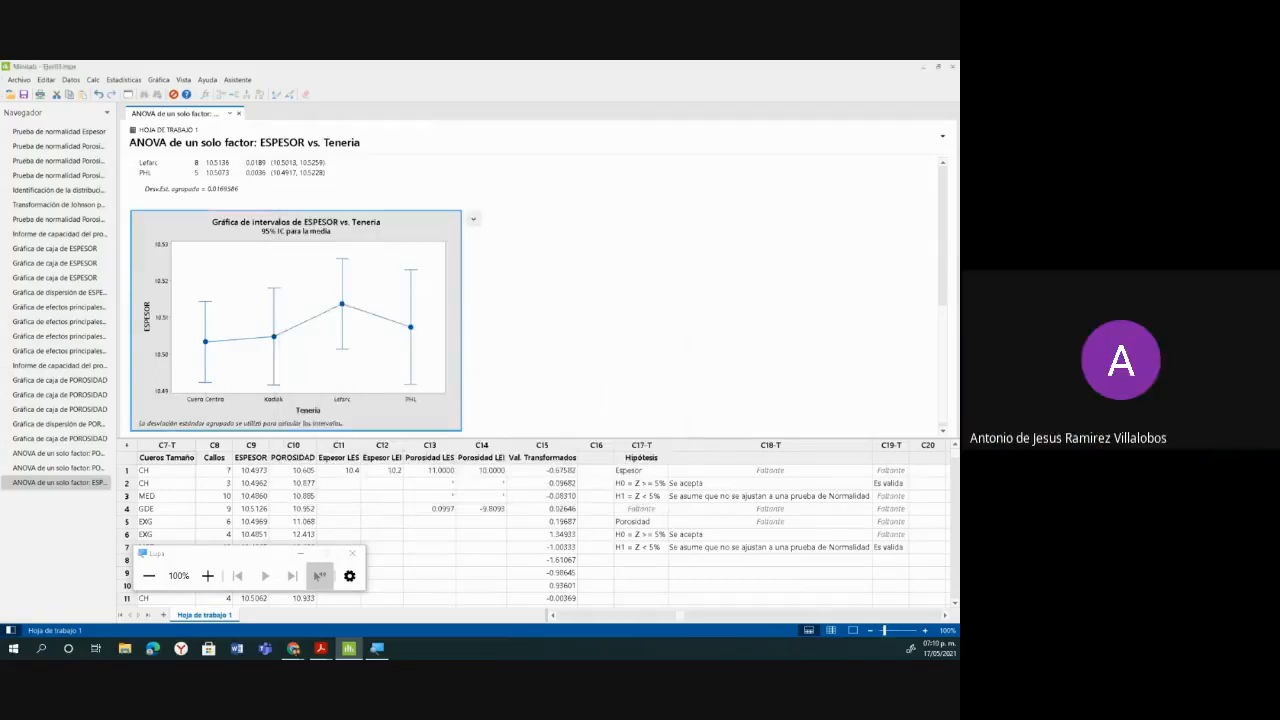
# Magnify the variance analysis, model summary and means of ESPESOR vs. Teneria to examine them, then restore 100% magnification.
pyautogui.hotkey('alt', 'Tab')
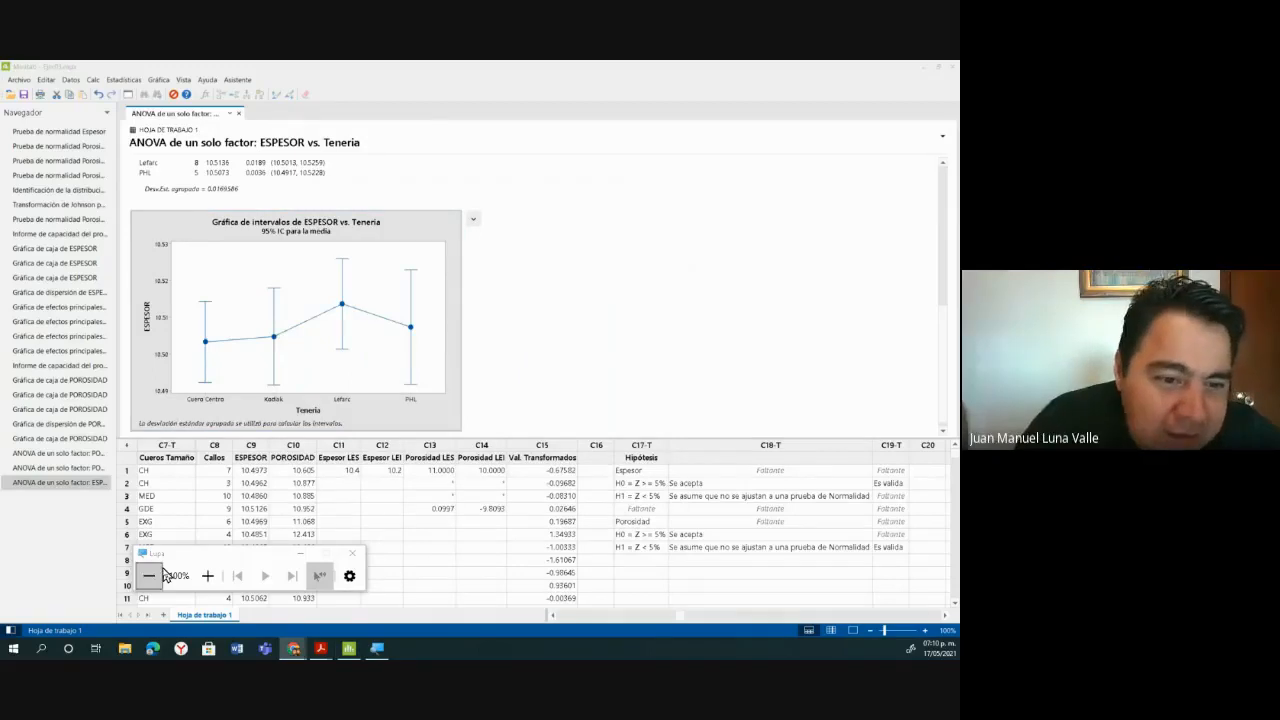
pyautogui.click(584, 338)
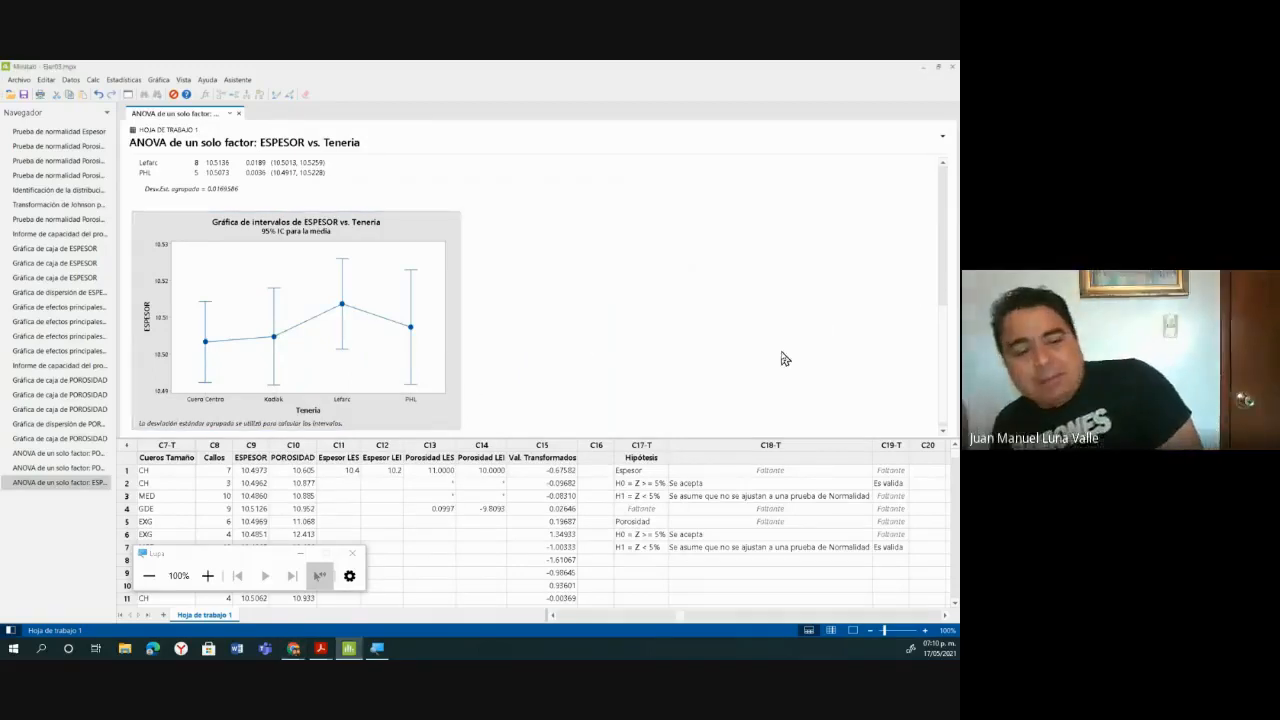
pyautogui.moveTo(946, 320); pyautogui.dragTo(946, 232)
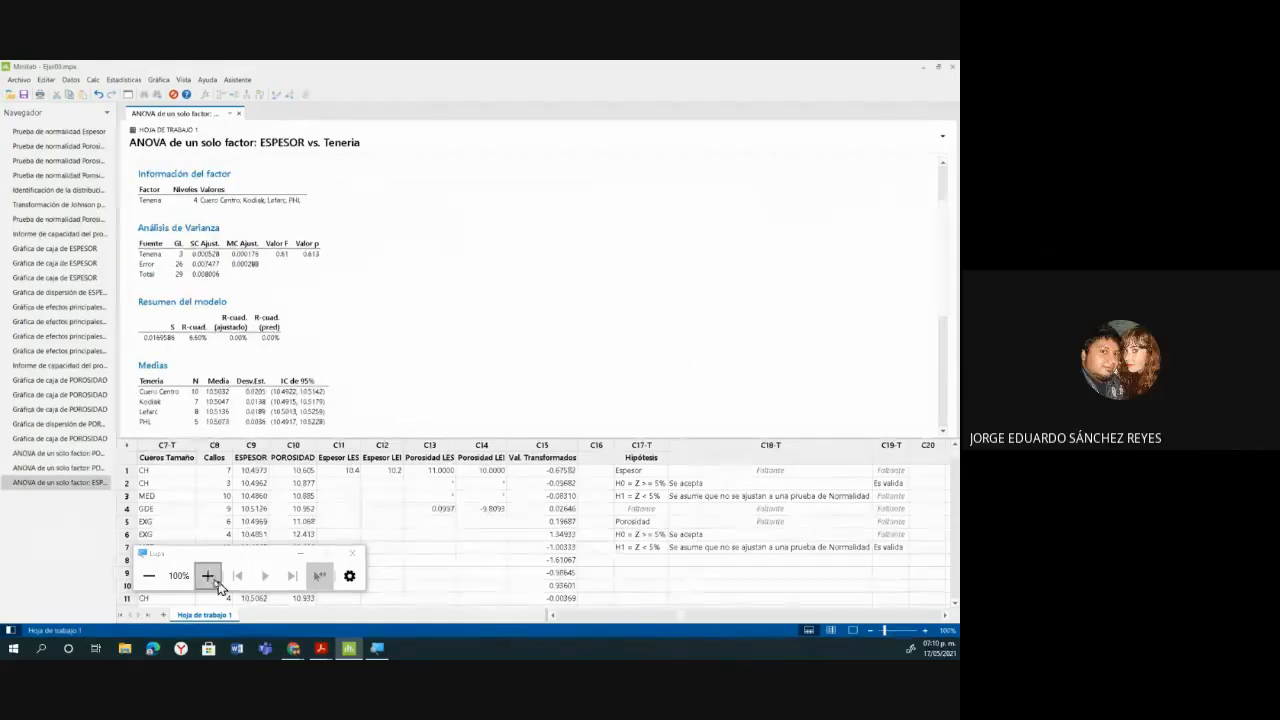
pyautogui.click(207, 575)
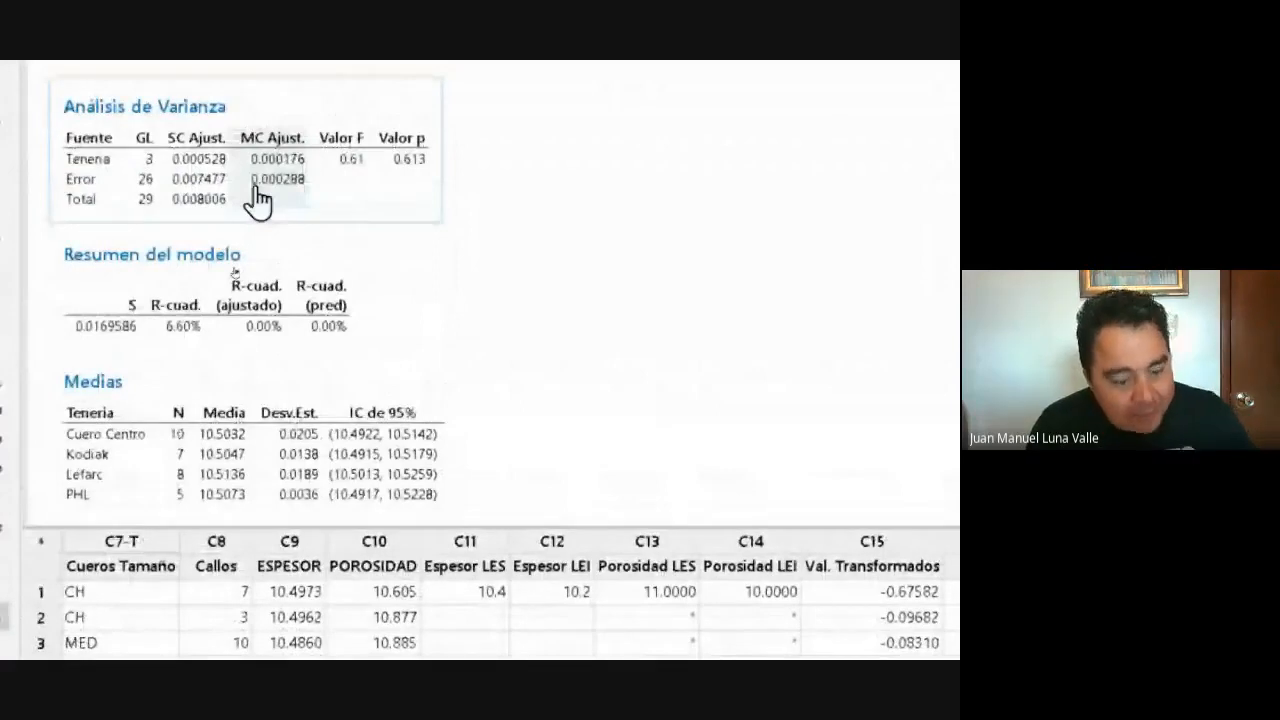
pyautogui.click(88, 524)
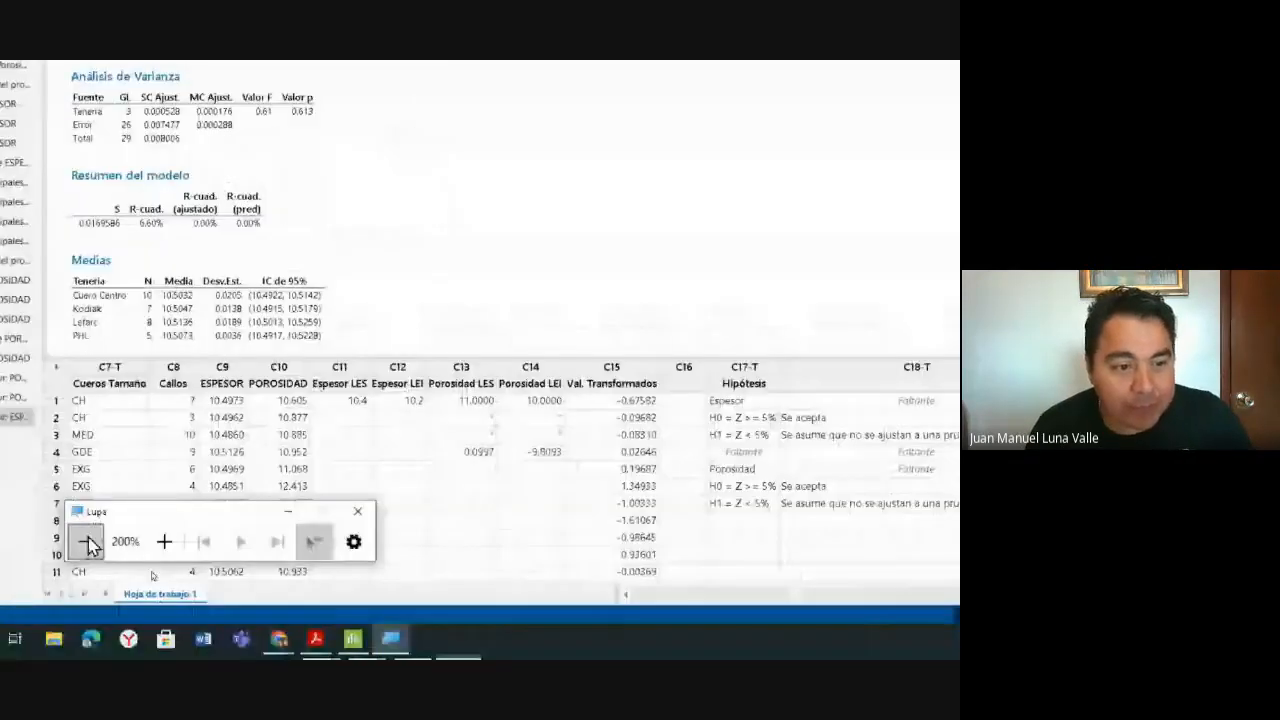
pyautogui.click(88, 543)
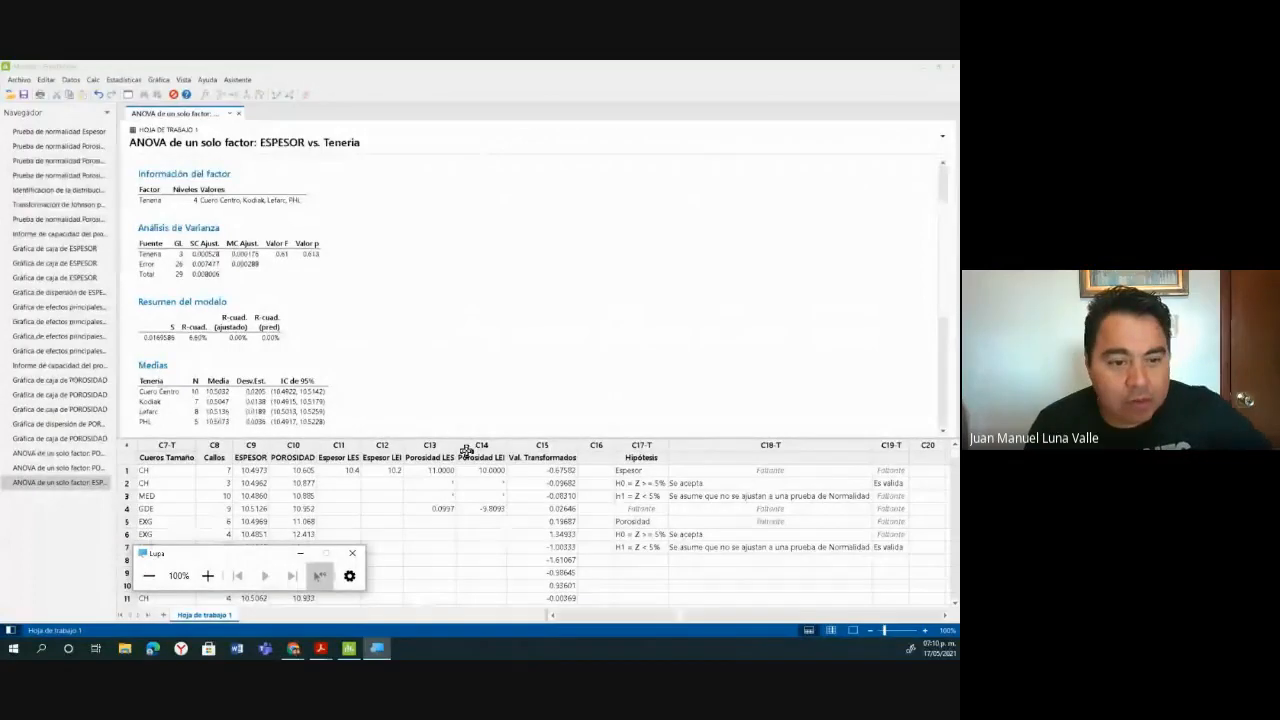
pyautogui.click(434, 387)
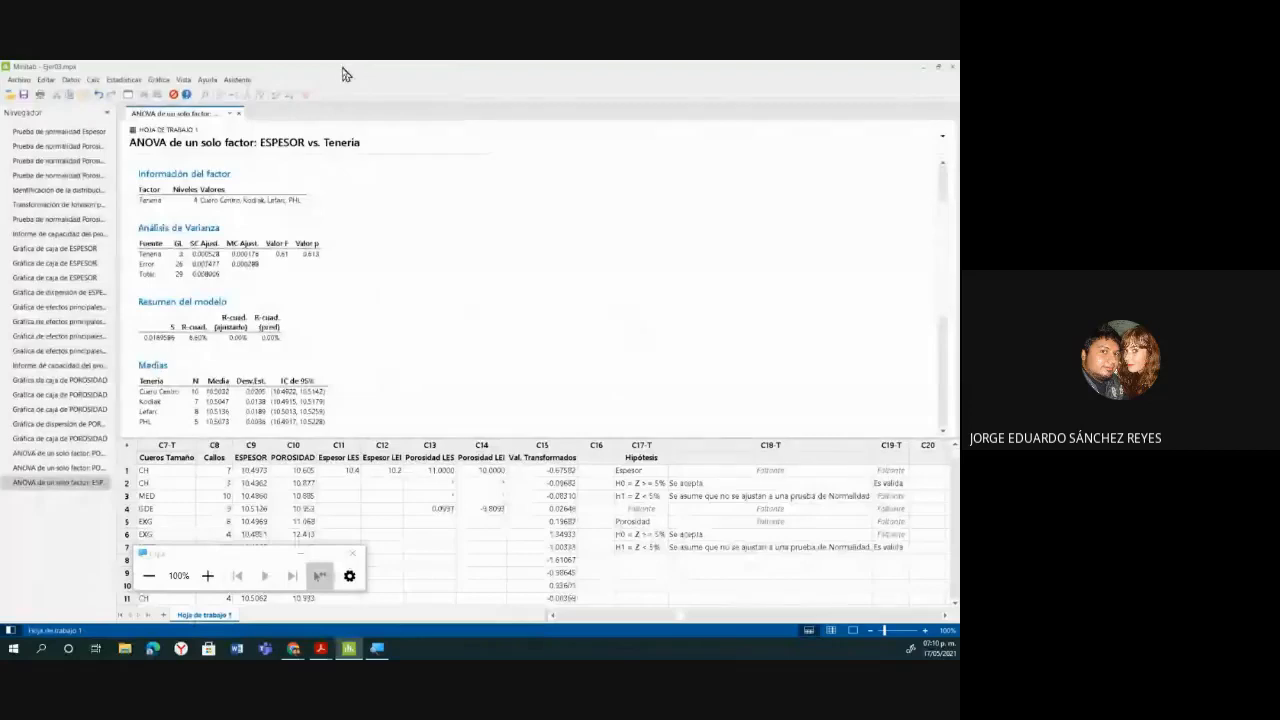
# Reopen the one-factor ANOVA of ESPESOR, replace the factor Teneria with Callos and run it.
pyautogui.hotkey('ctrl', 'e')
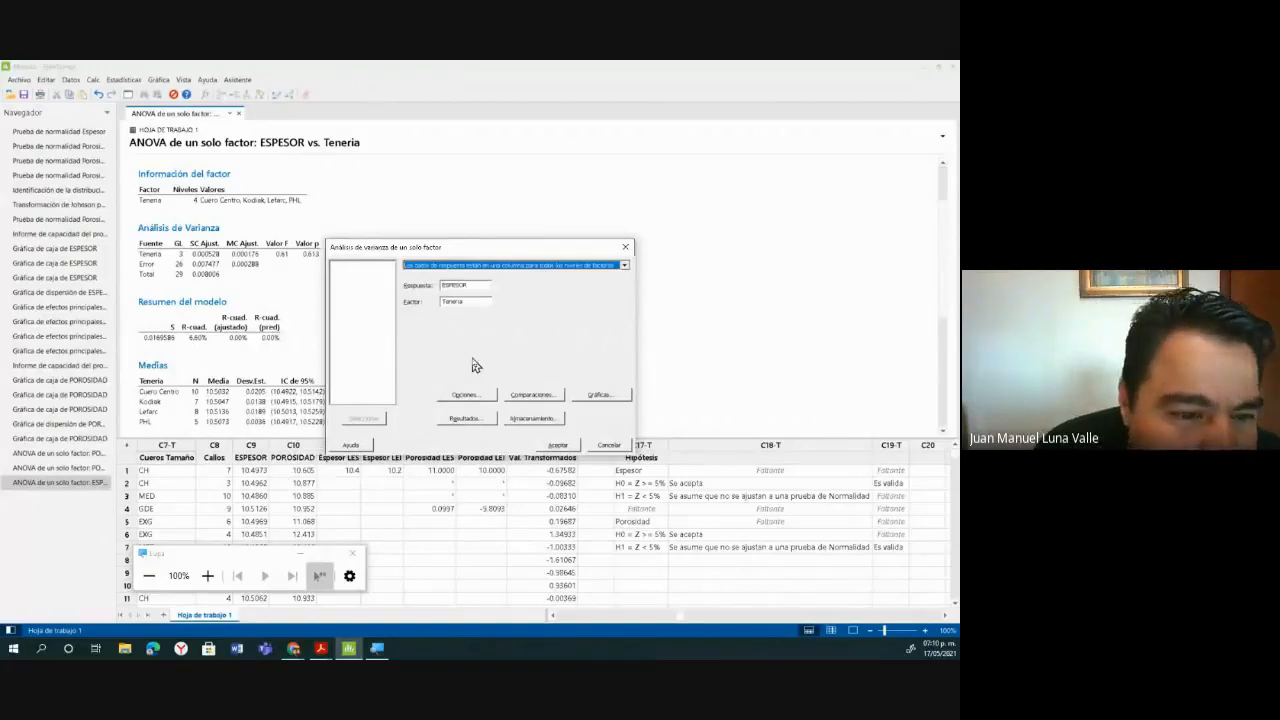
pyautogui.click(469, 301)
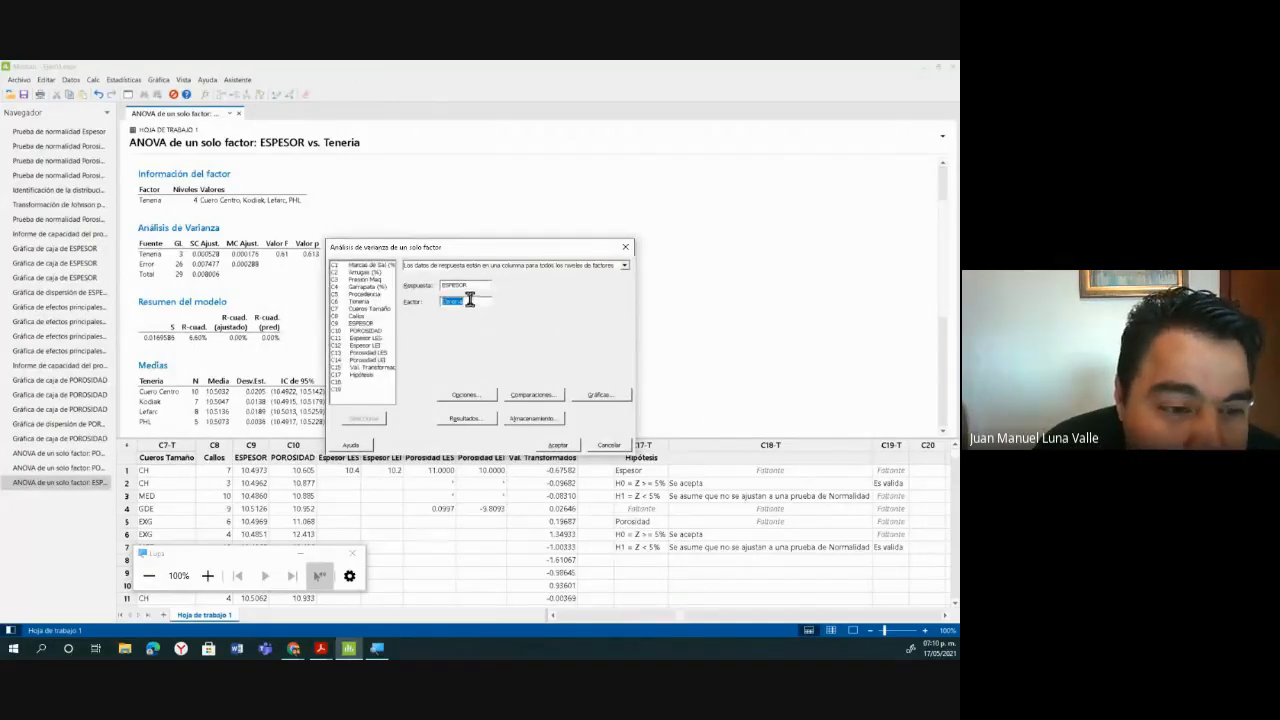
pyautogui.press('Delete')
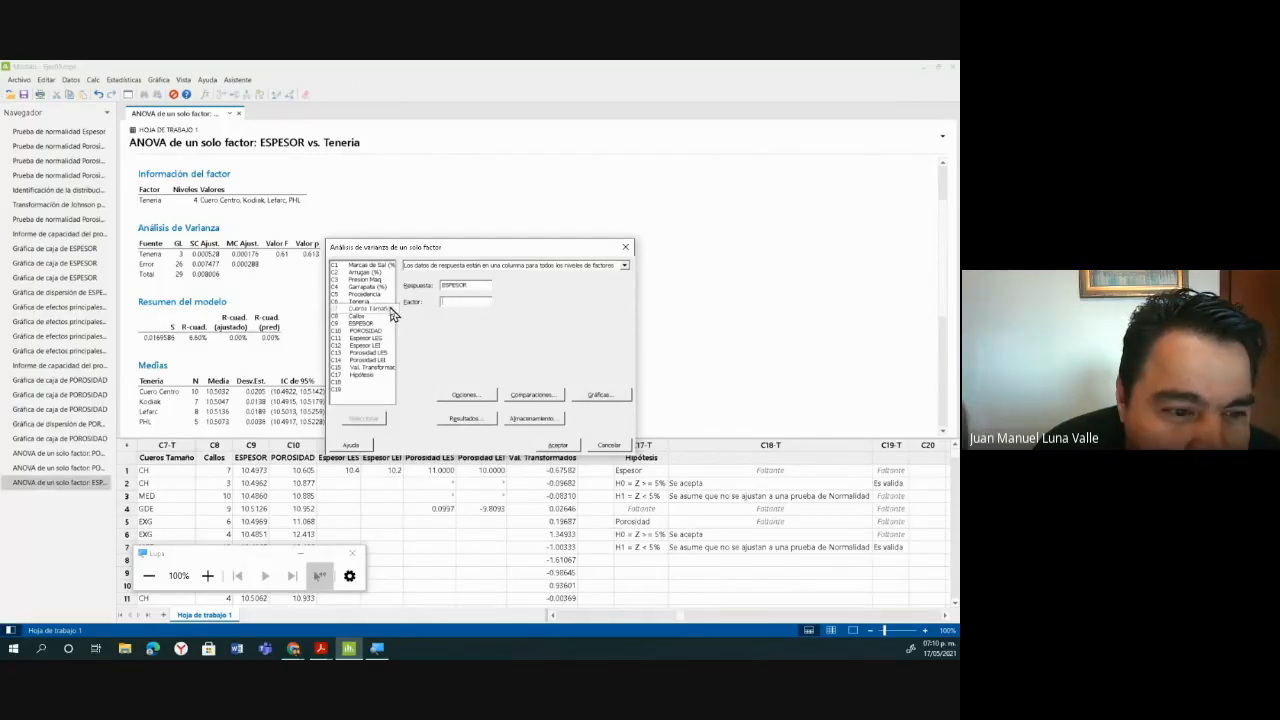
pyautogui.click(388, 309)
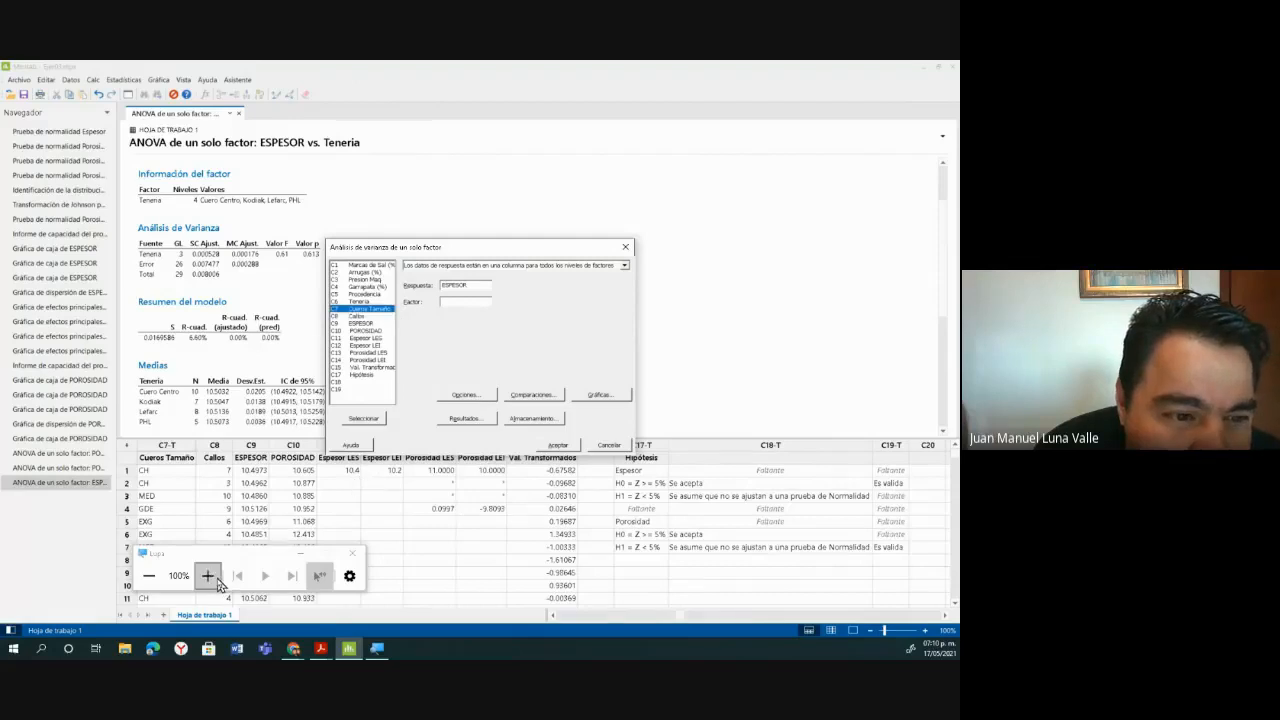
pyautogui.click(218, 584)
pyautogui.click(208, 576)
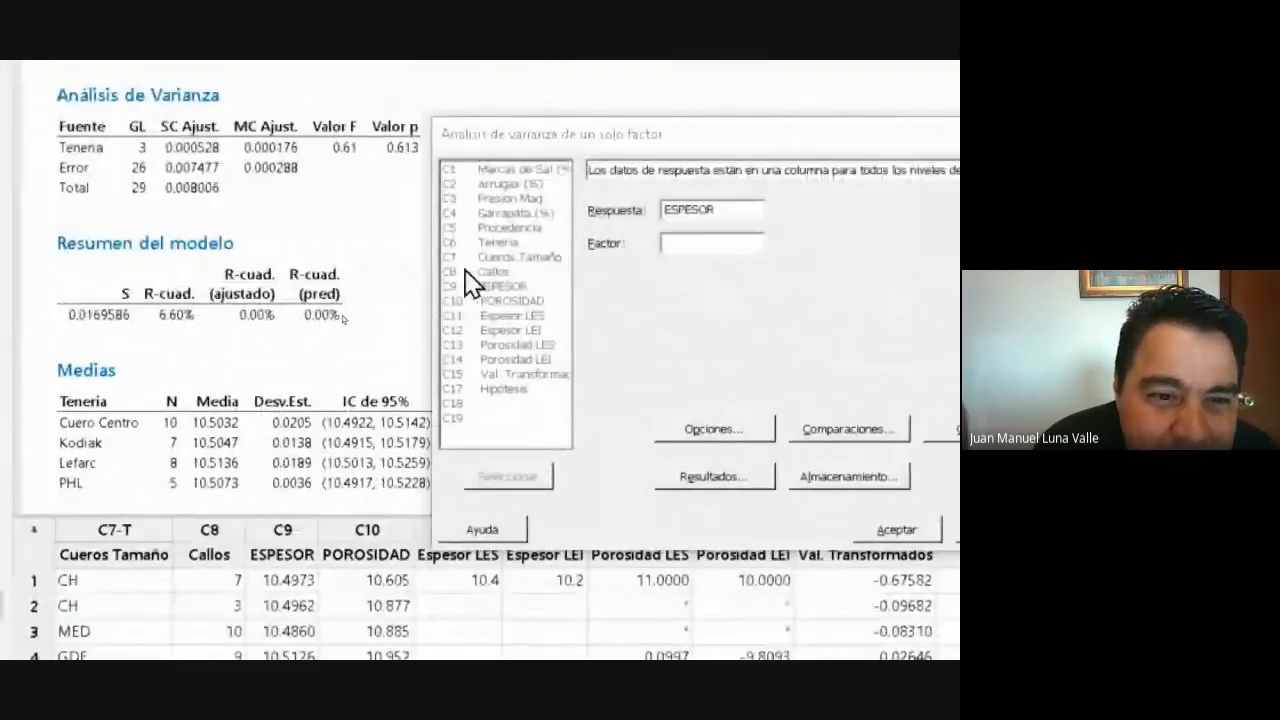
pyautogui.click(497, 271)
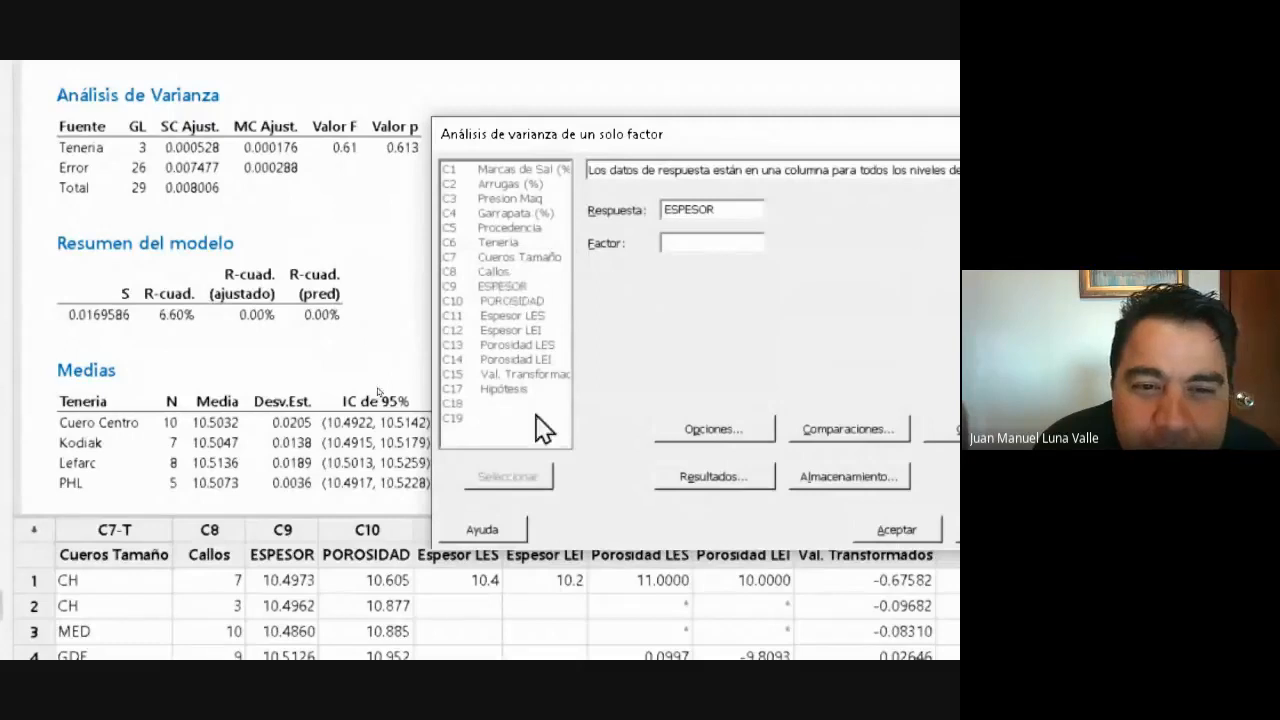
pyautogui.click(697, 241)
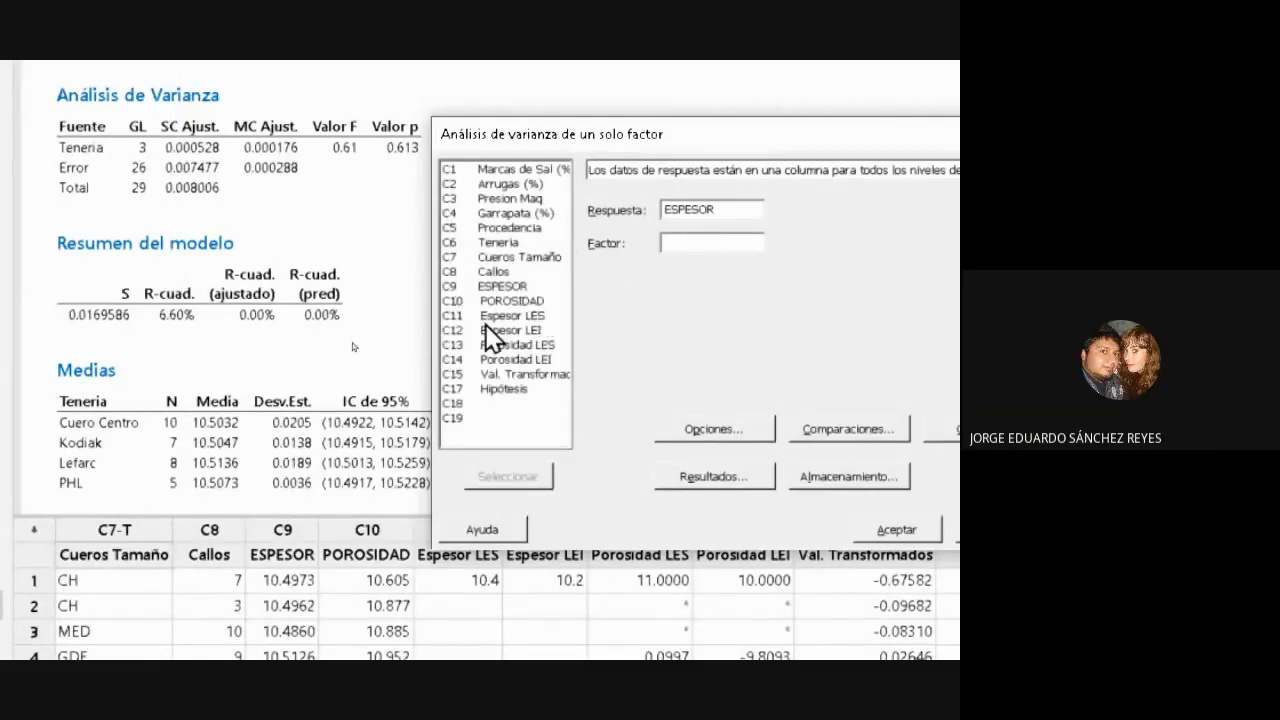
pyautogui.click(502, 271)
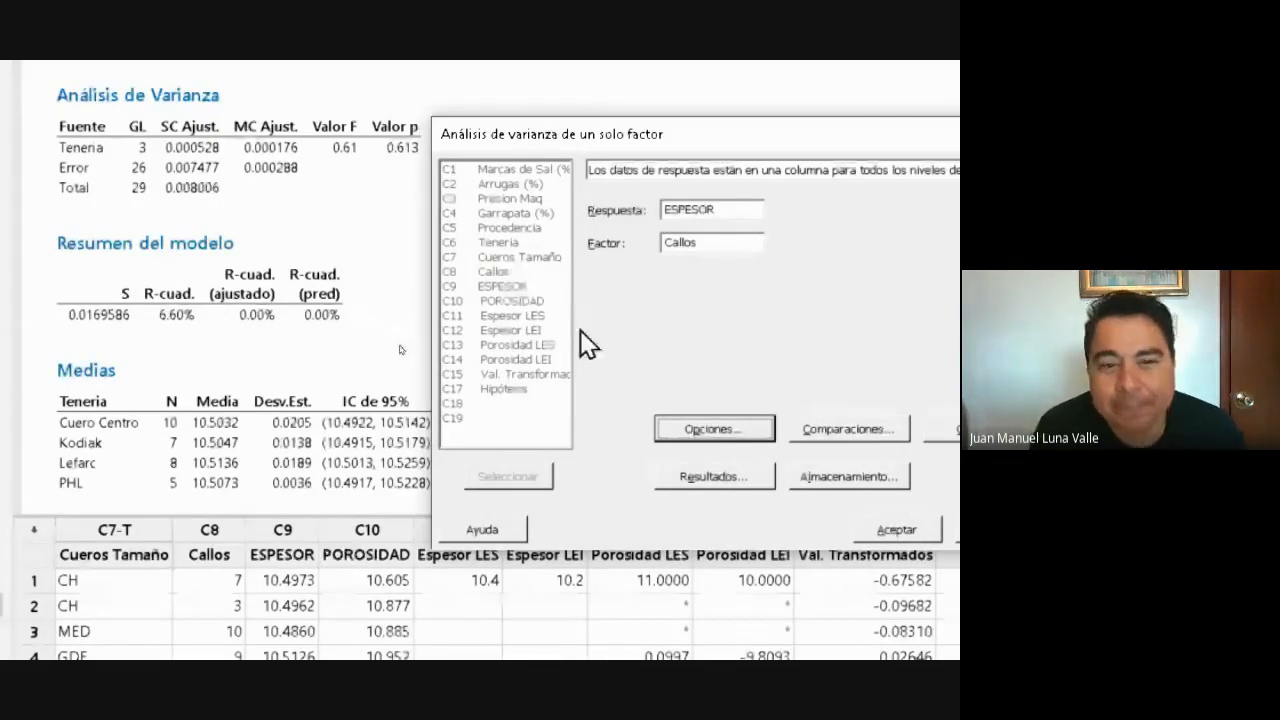
pyautogui.click(880, 525)
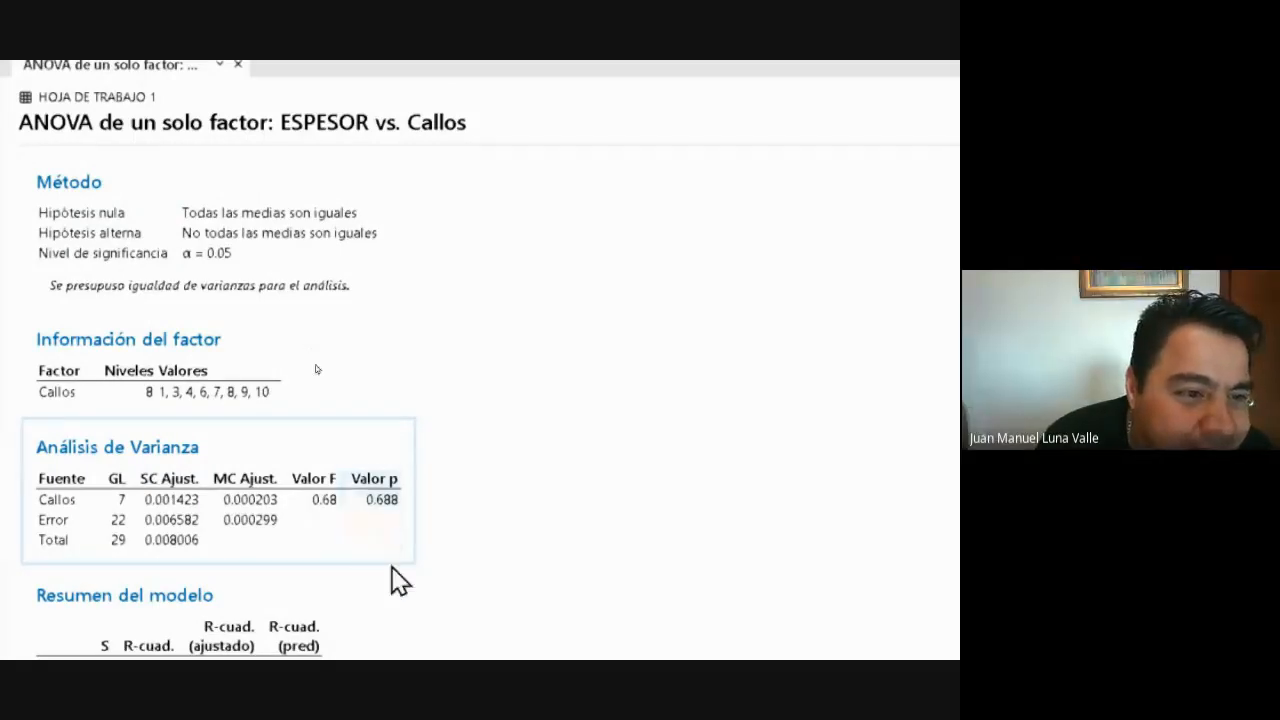
# Examine the model summary and interval plot of ESPESOR vs. Callos, returning to 100% magnification.
pyautogui.scroll(-3, 411, 612)
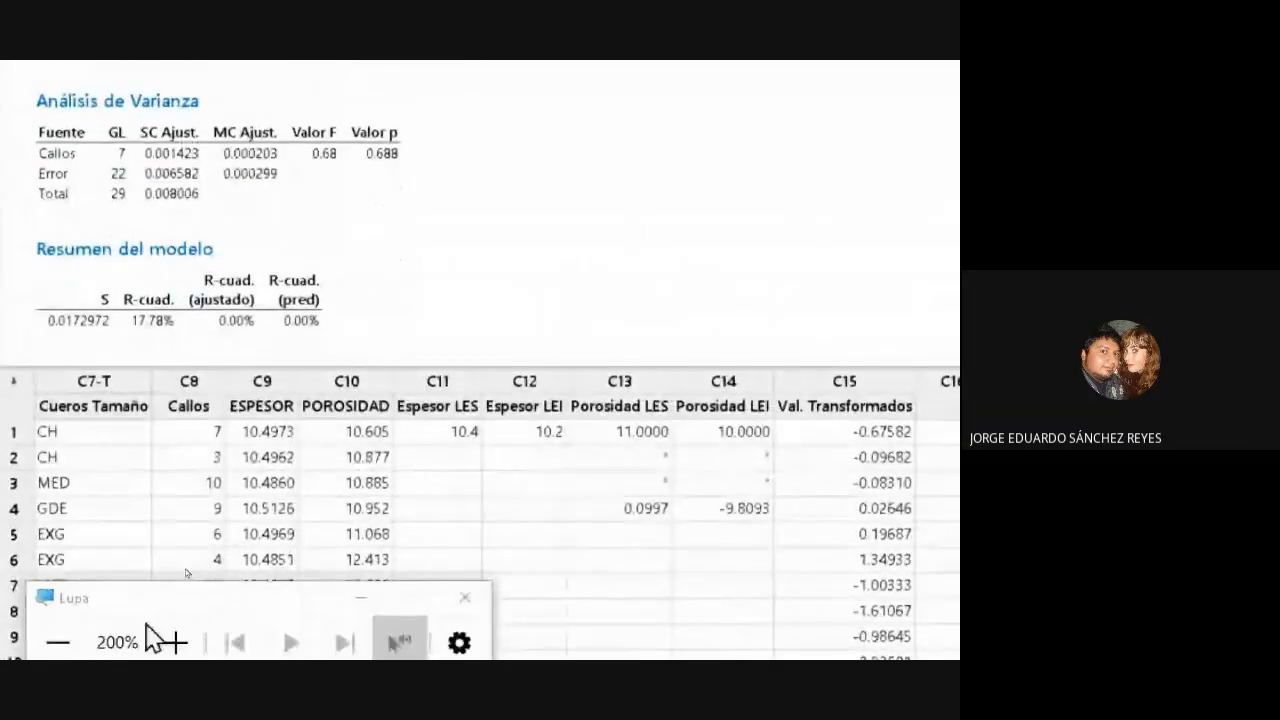
pyautogui.click(57, 637)
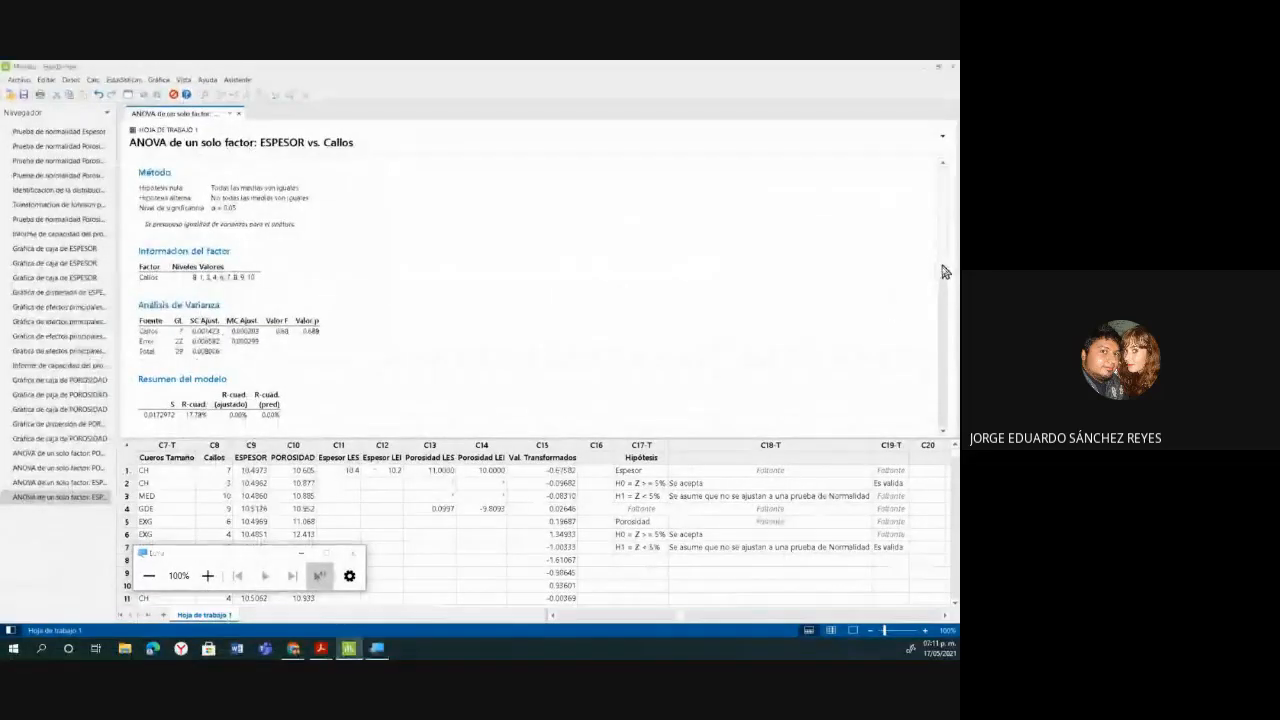
pyautogui.moveTo(944, 277); pyautogui.dragTo(950, 418)
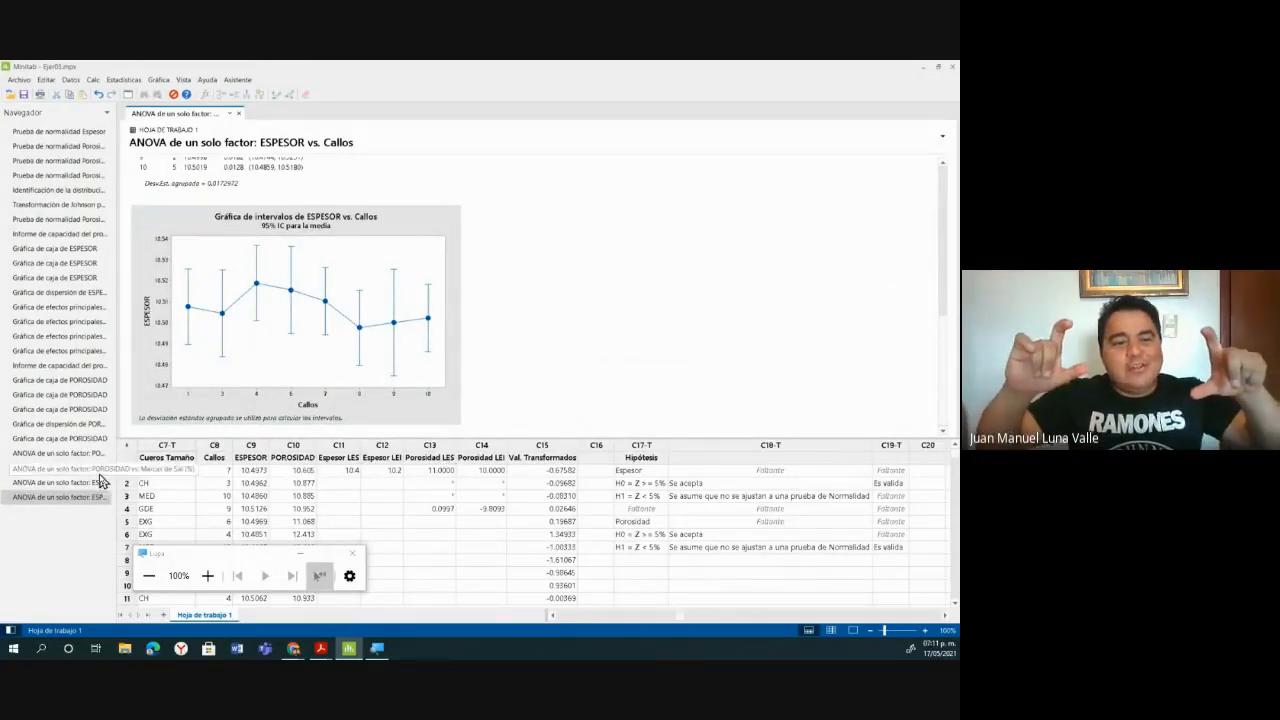
pyautogui.hotkey('alt', 'Tab')
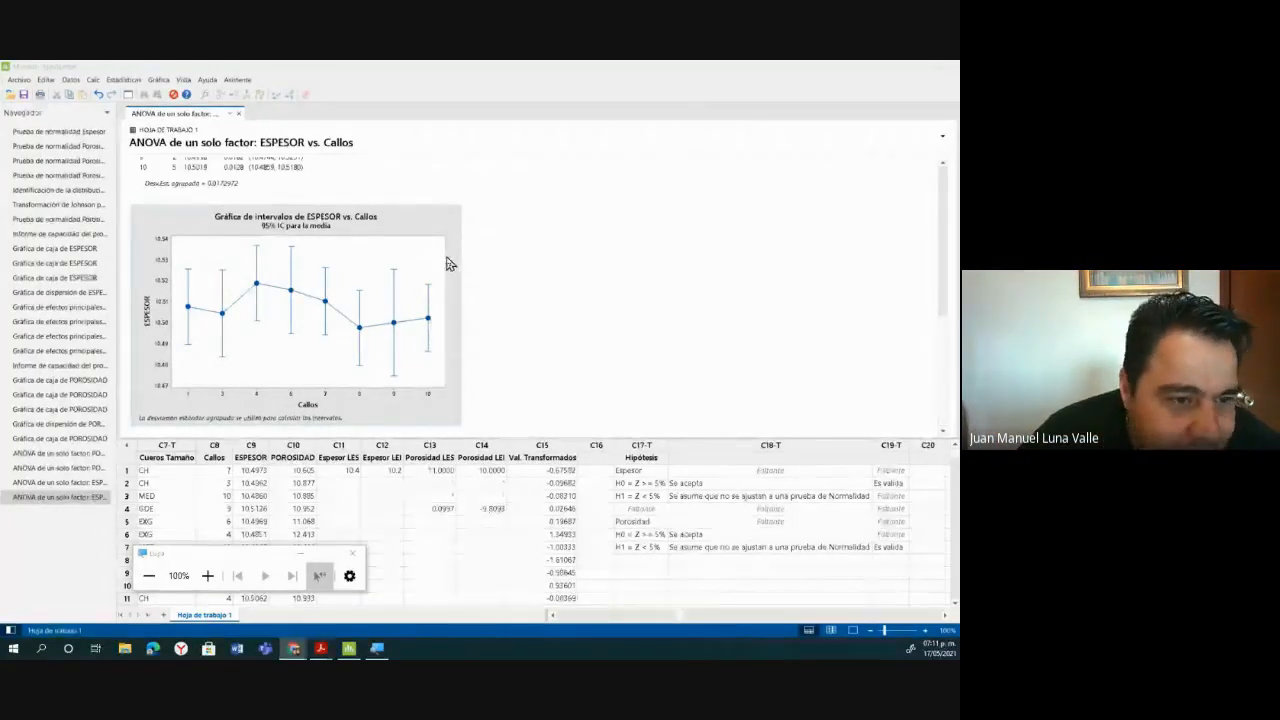
# Reopen the one-factor ANOVA of ESPESOR, replace the factor Callos with Procedencia and run it.
pyautogui.click(520, 285)
pyautogui.hotkey('ctrl', 'e')
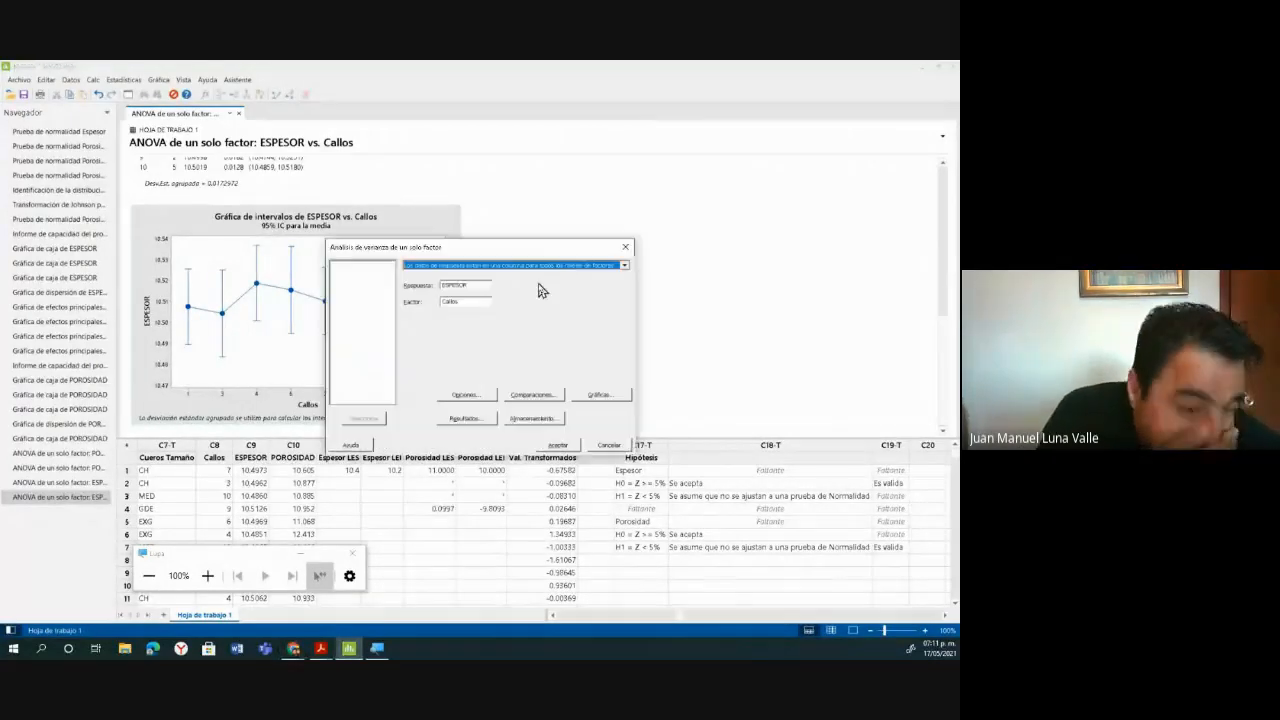
pyautogui.doubleClick(462, 302)
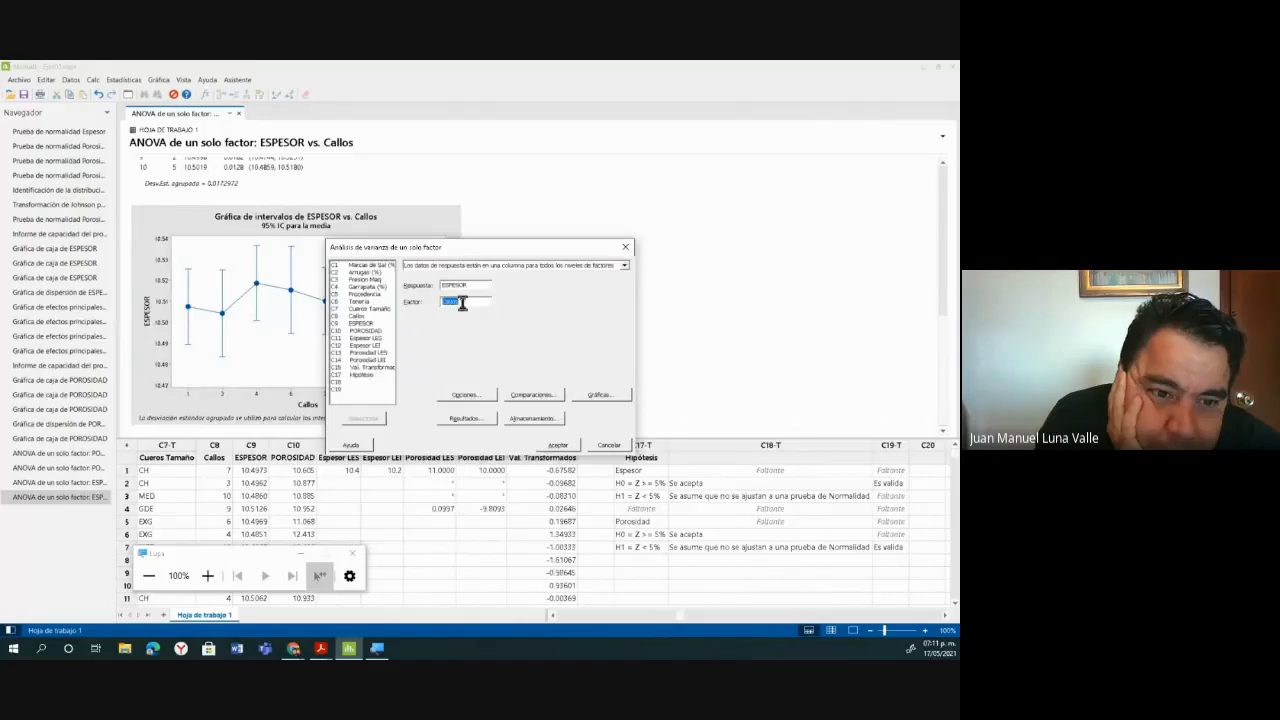
pyautogui.press('BackSpace')
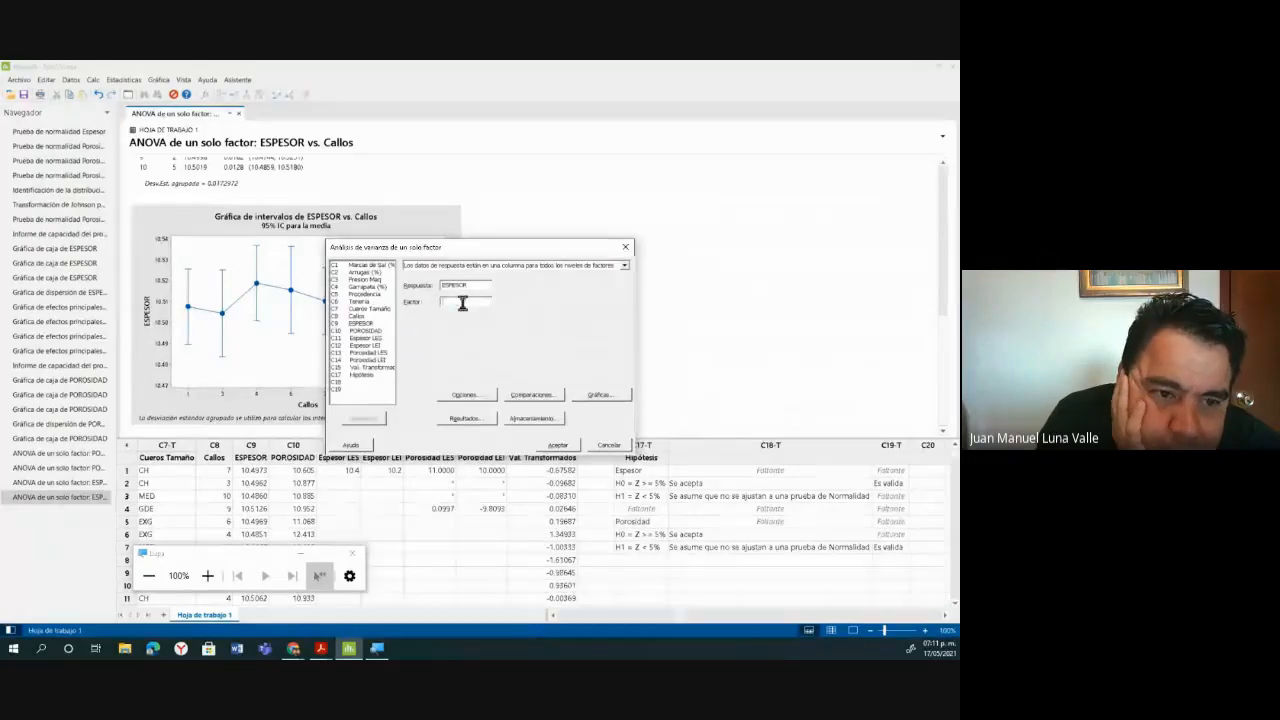
pyautogui.click(368, 294)
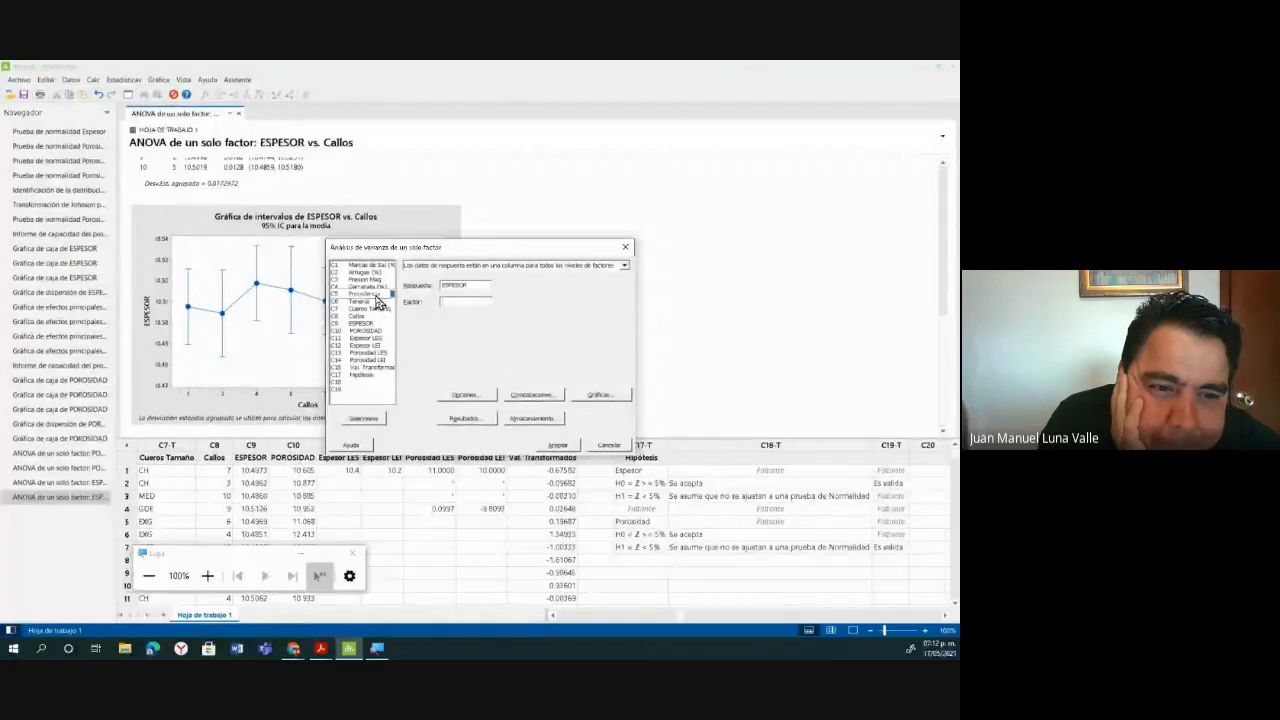
pyautogui.doubleClick(368, 294)
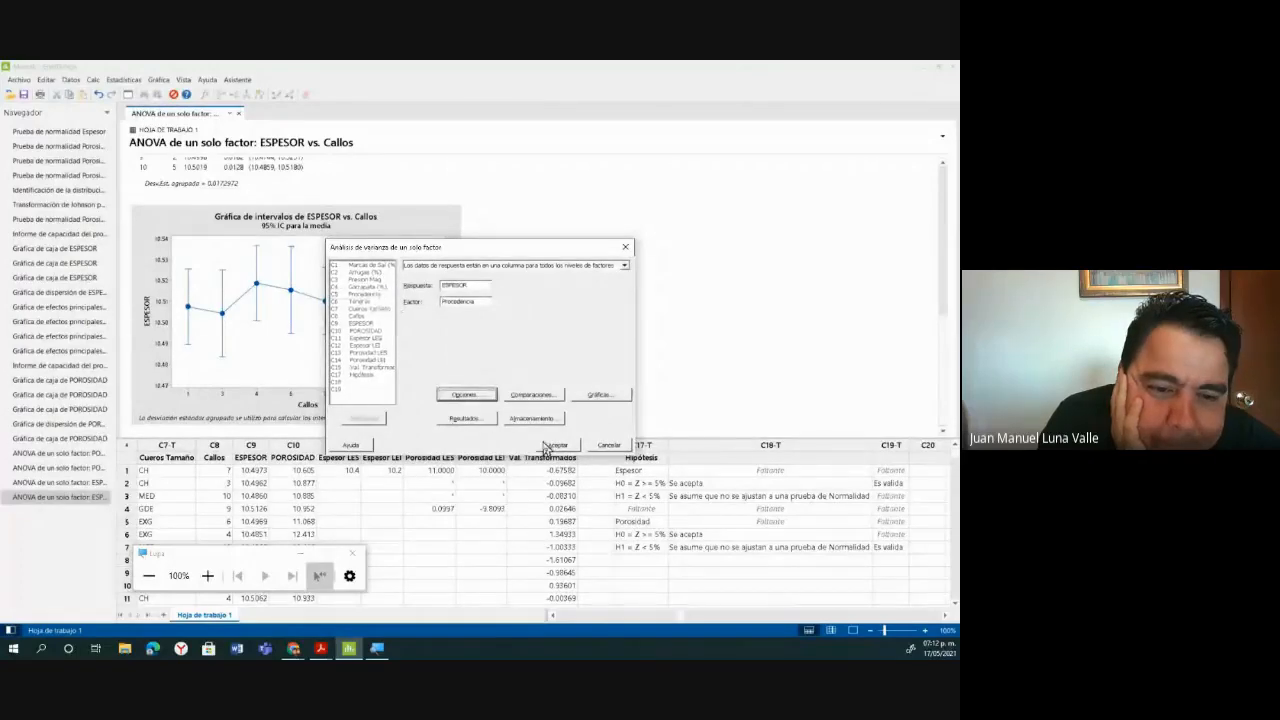
pyautogui.click(556, 444)
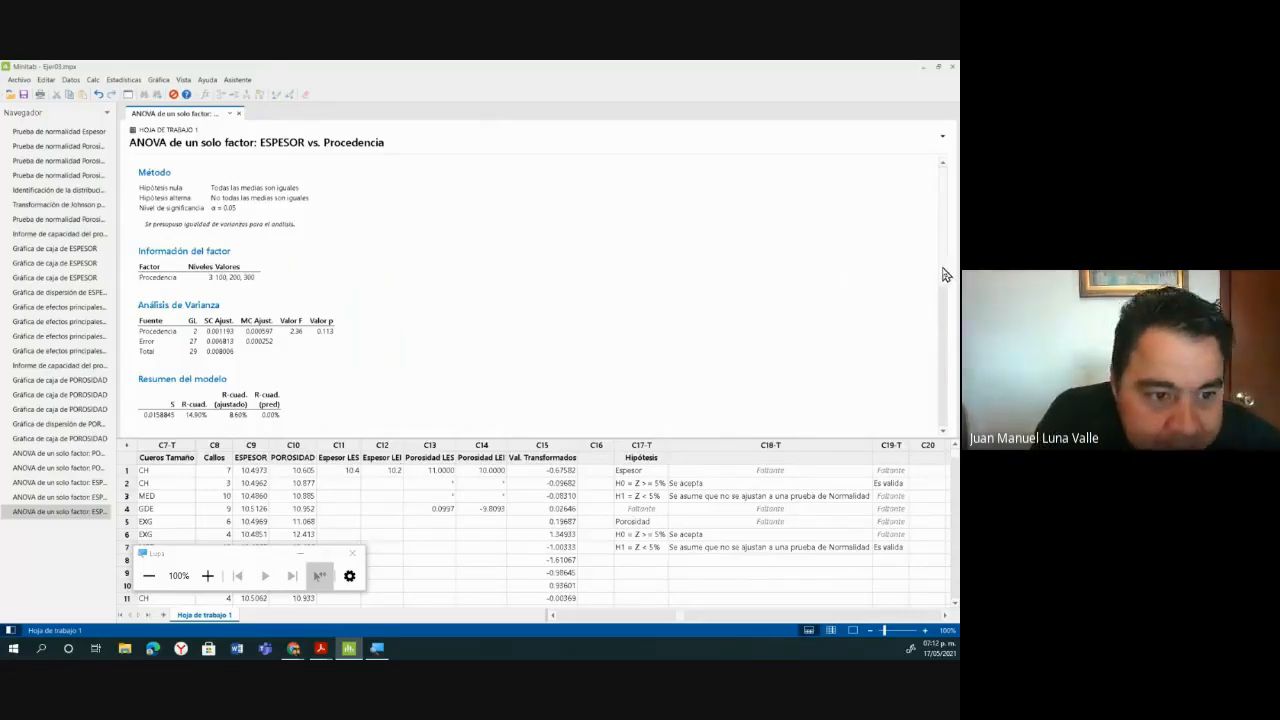
# Examine the ESPESOR vs. Procedencia interval plot in the graph editor at 200% magnification, then leave the editor without applying changes.
pyautogui.moveTo(943, 273); pyautogui.dragTo(932, 415)
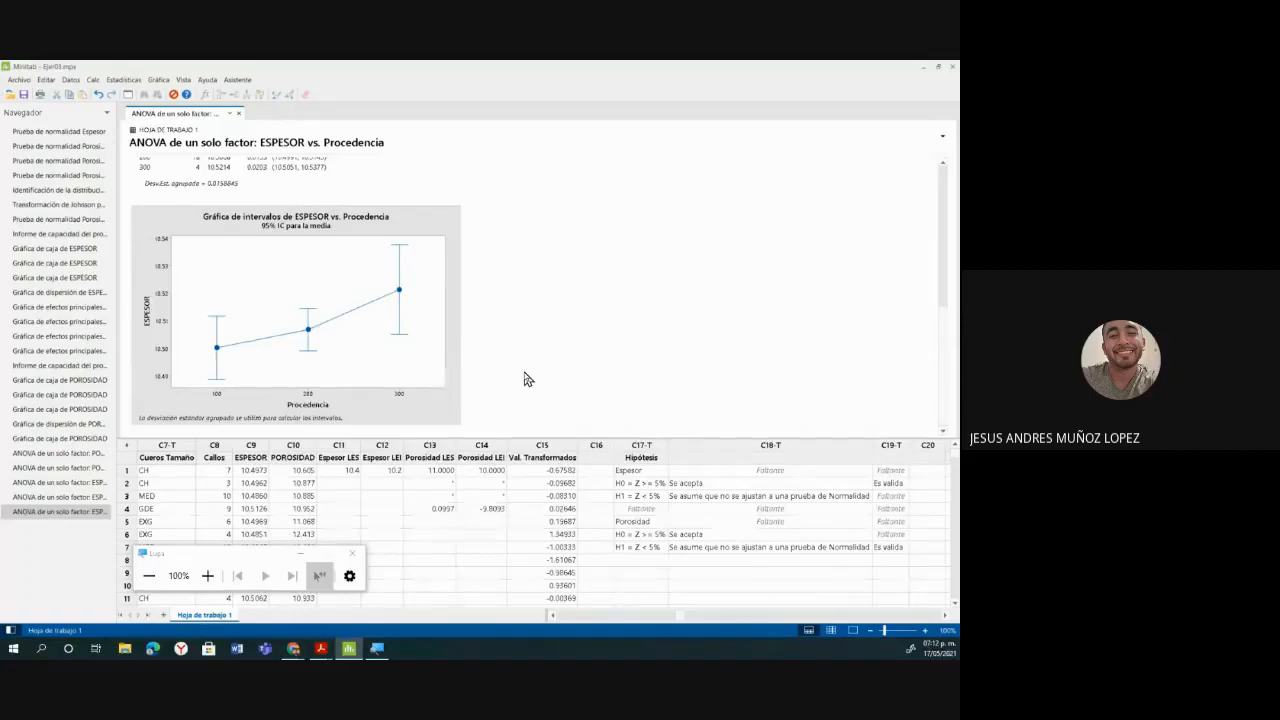
pyautogui.click(453, 227)
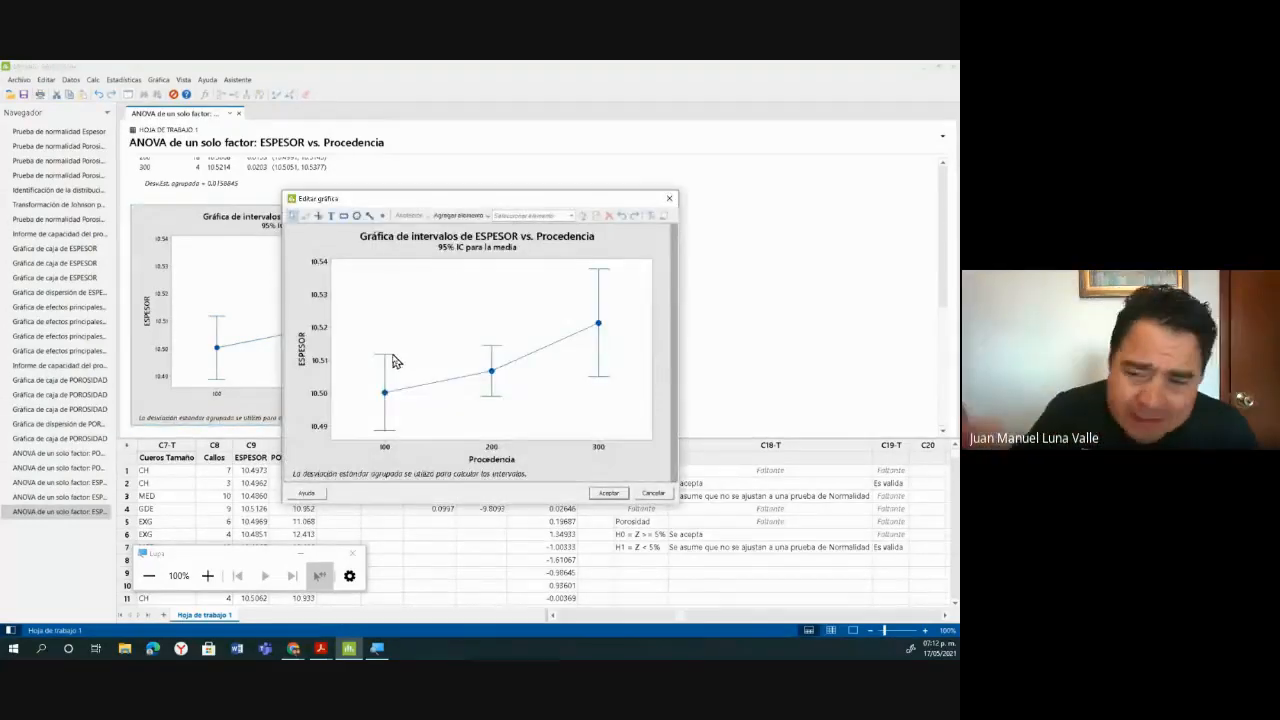
pyautogui.click(318, 216)
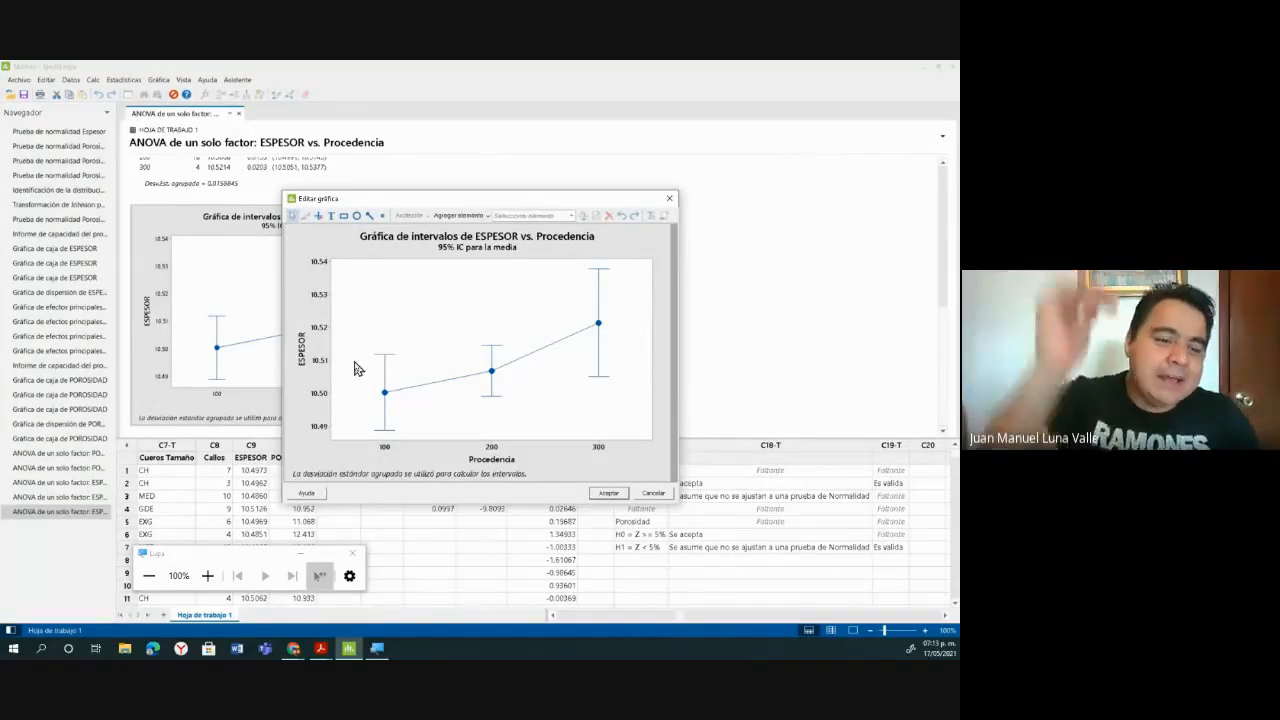
pyautogui.click(207, 576)
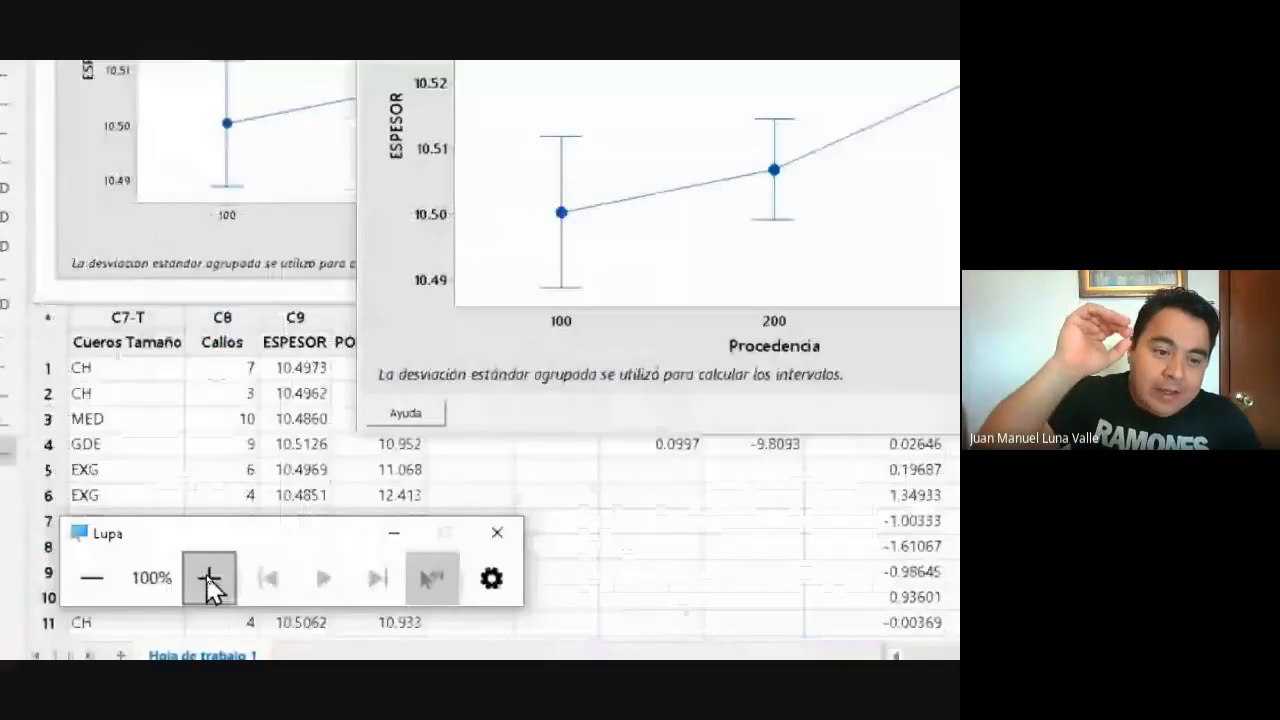
pyautogui.click(209, 580)
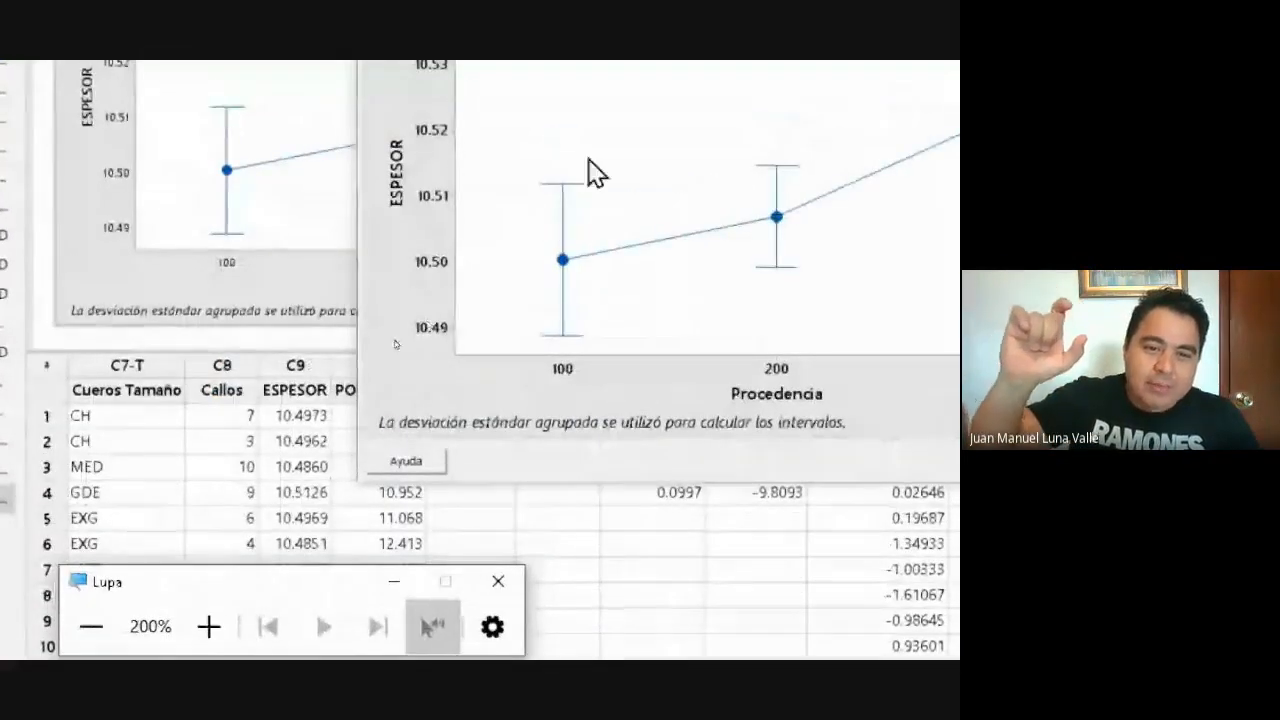
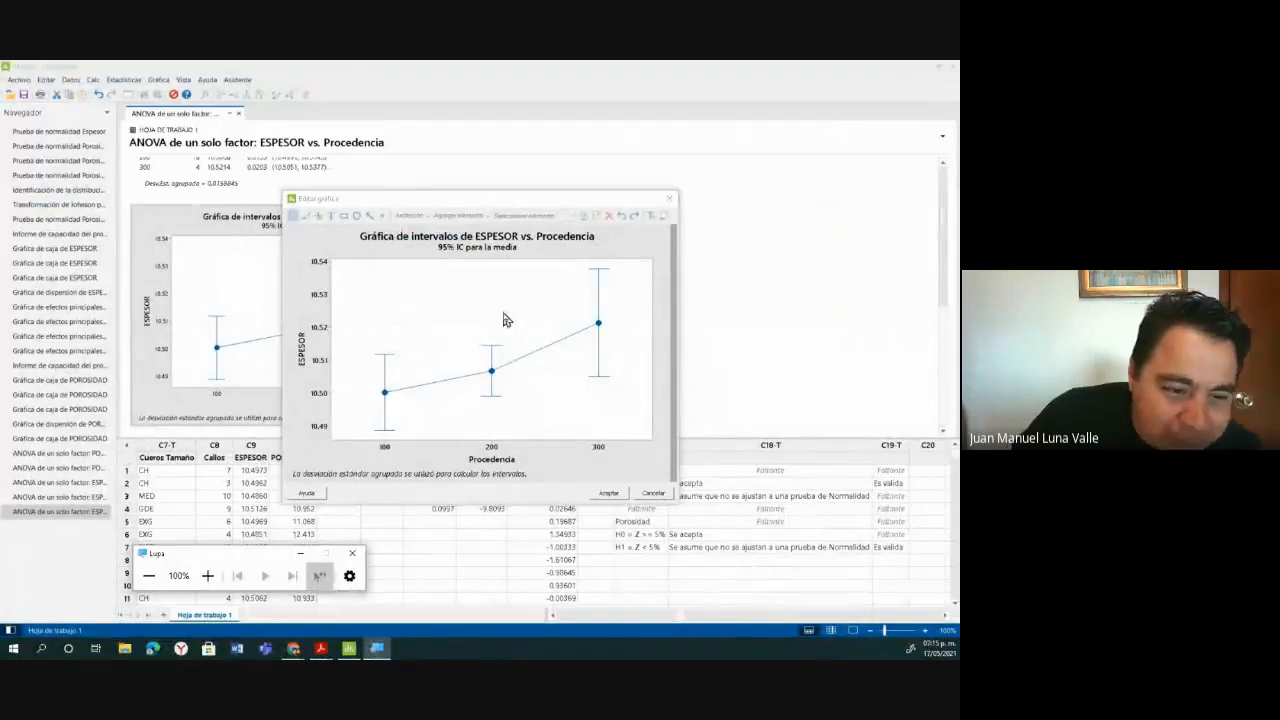
pyautogui.click(669, 198)
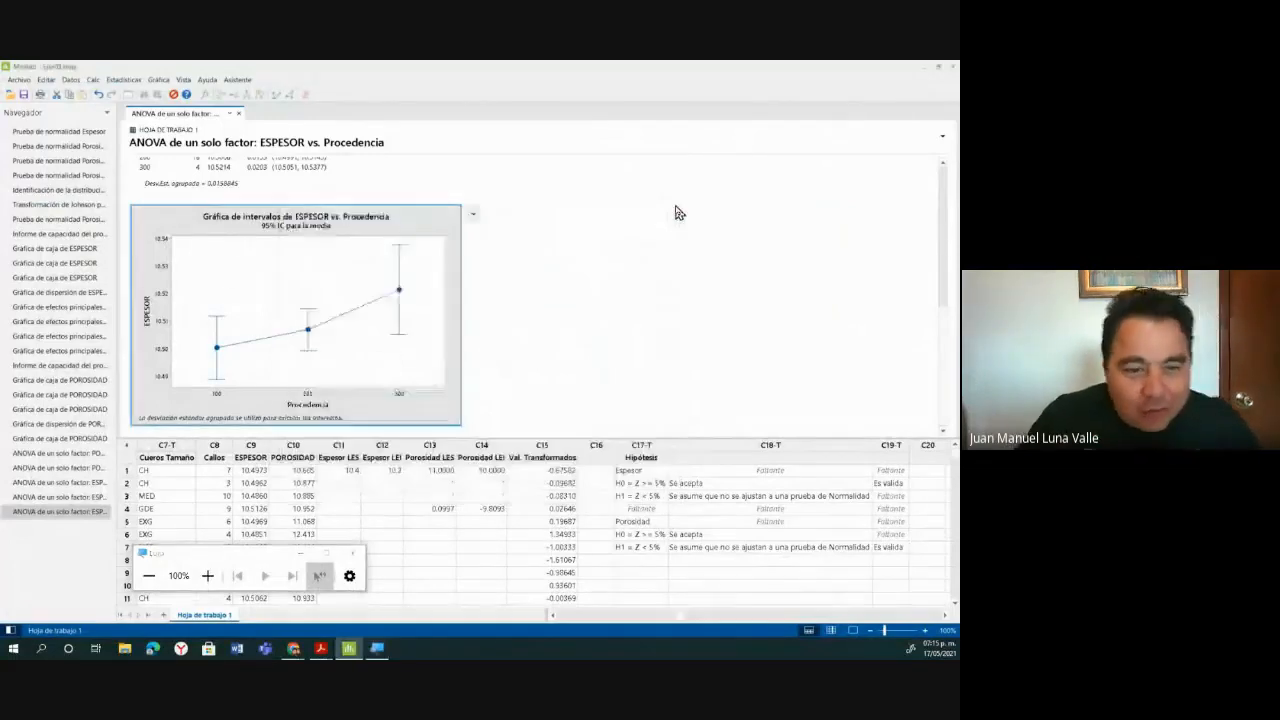
# Reopen the one-factor ANOVA, set the response to POROSIDAD and the factor to Teneria, and run it.
pyautogui.click(530, 306)
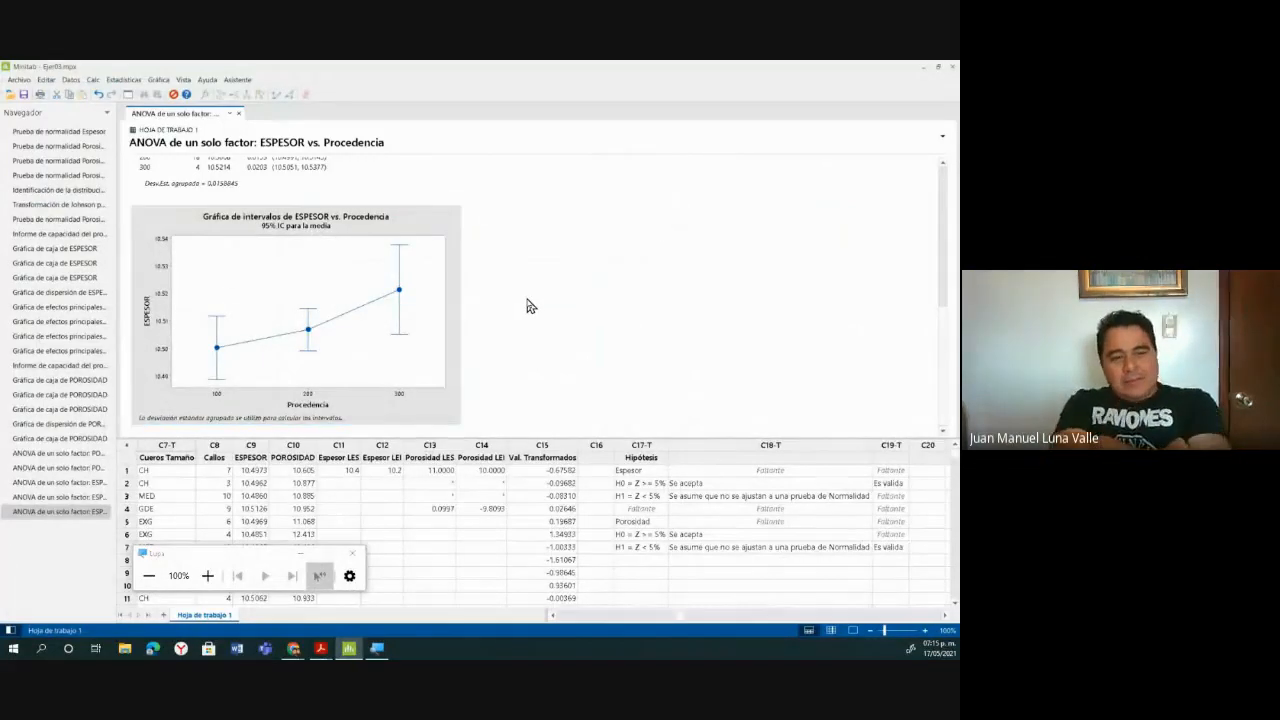
pyautogui.hotkey('ctrl', 'e')
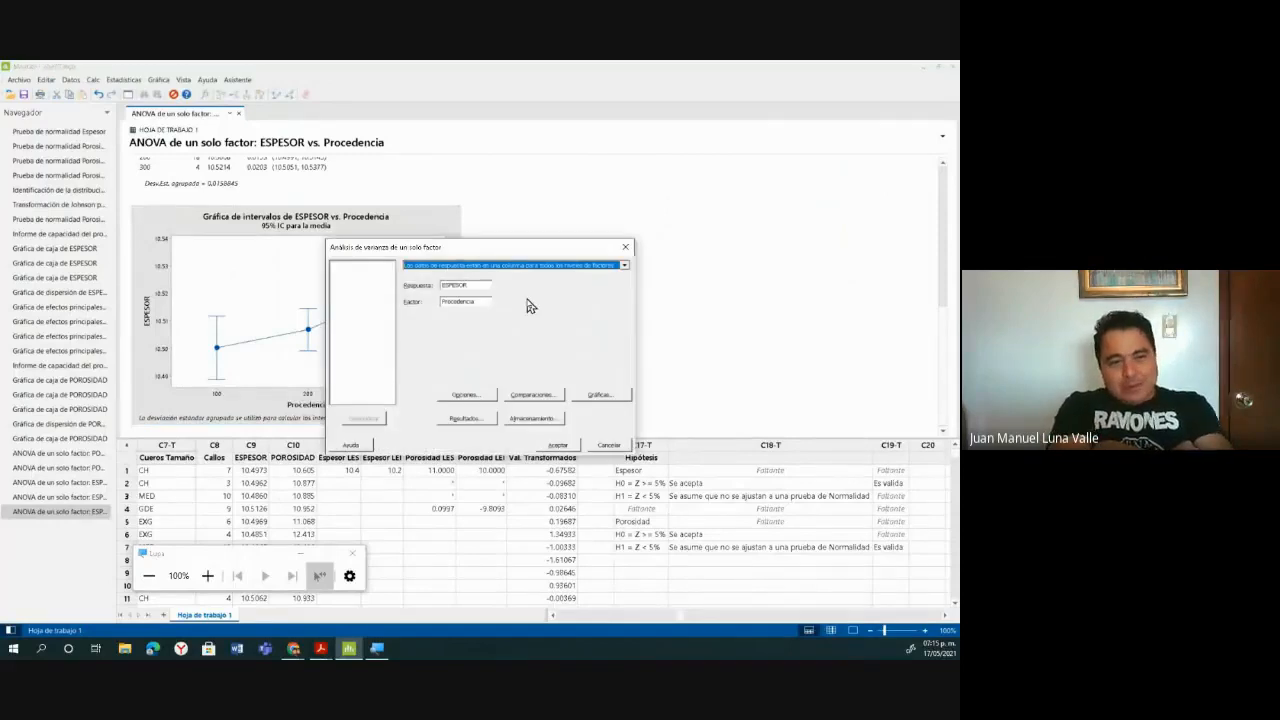
pyautogui.doubleClick(484, 302)
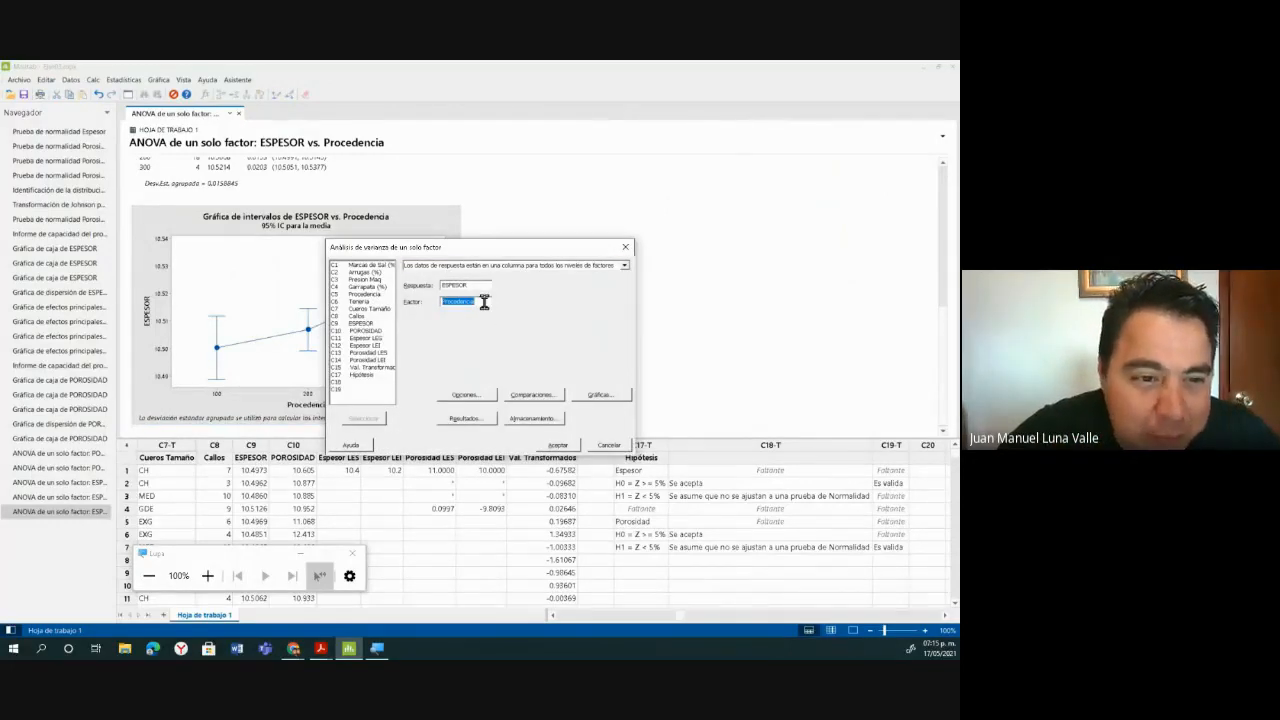
pyautogui.press('Delete')
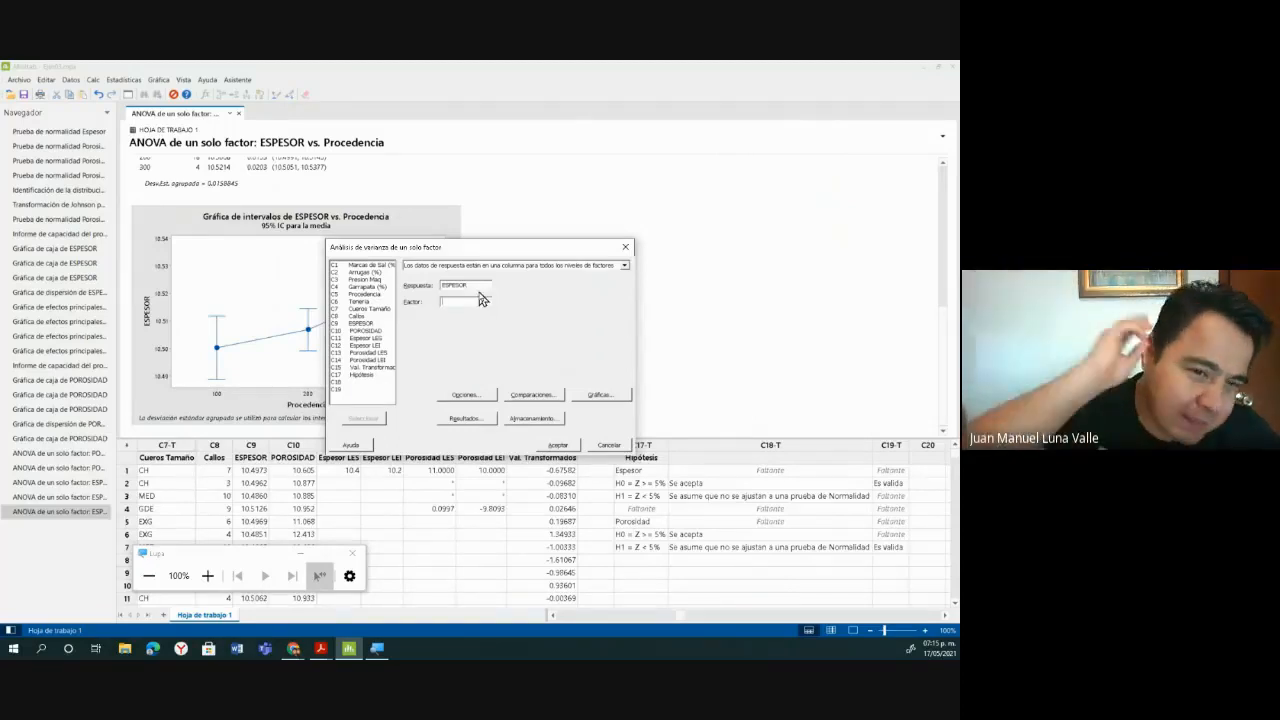
pyautogui.doubleClick(479, 285)
pyautogui.press('Delete')
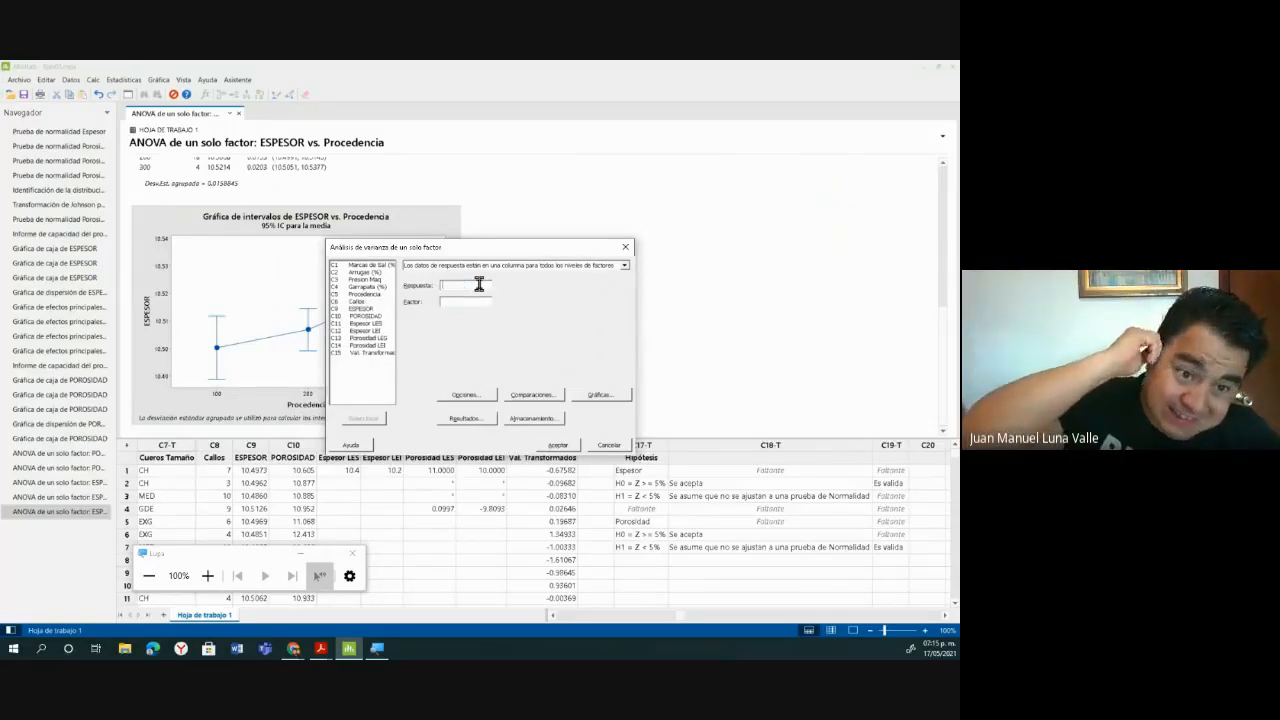
pyautogui.doubleClick(370, 316)
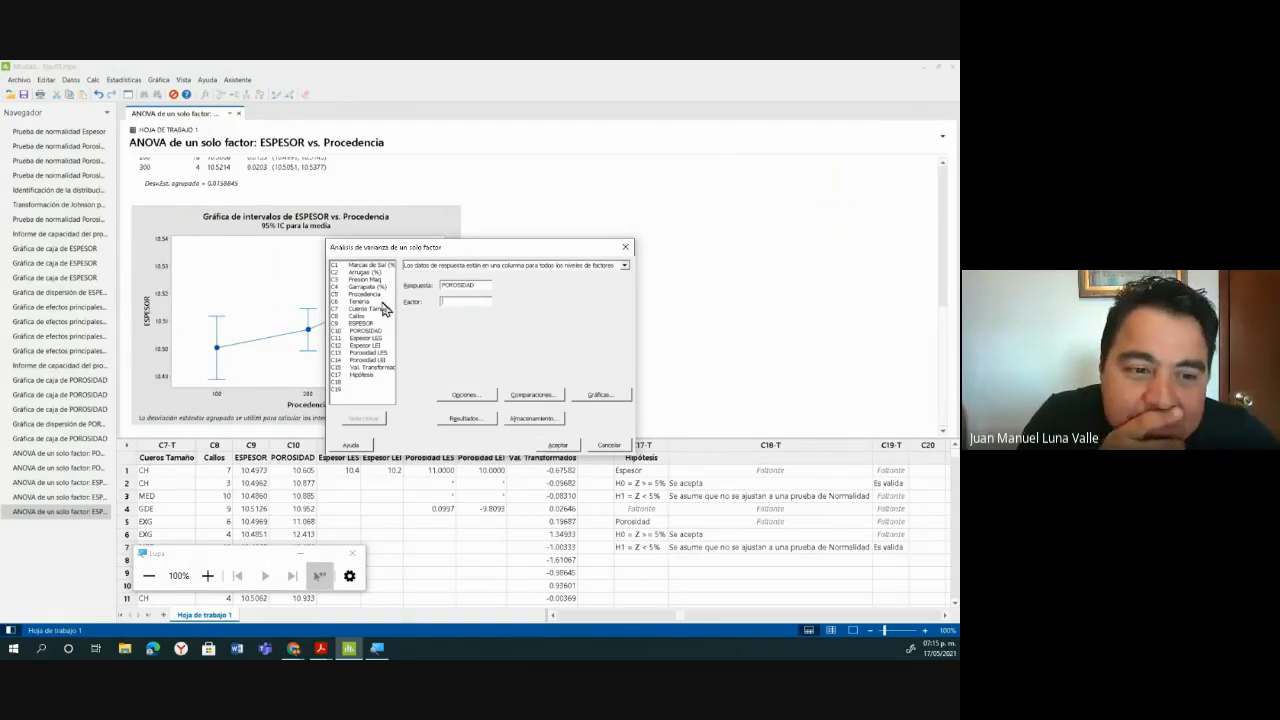
pyautogui.click(379, 302)
pyautogui.doubleClick(379, 302)
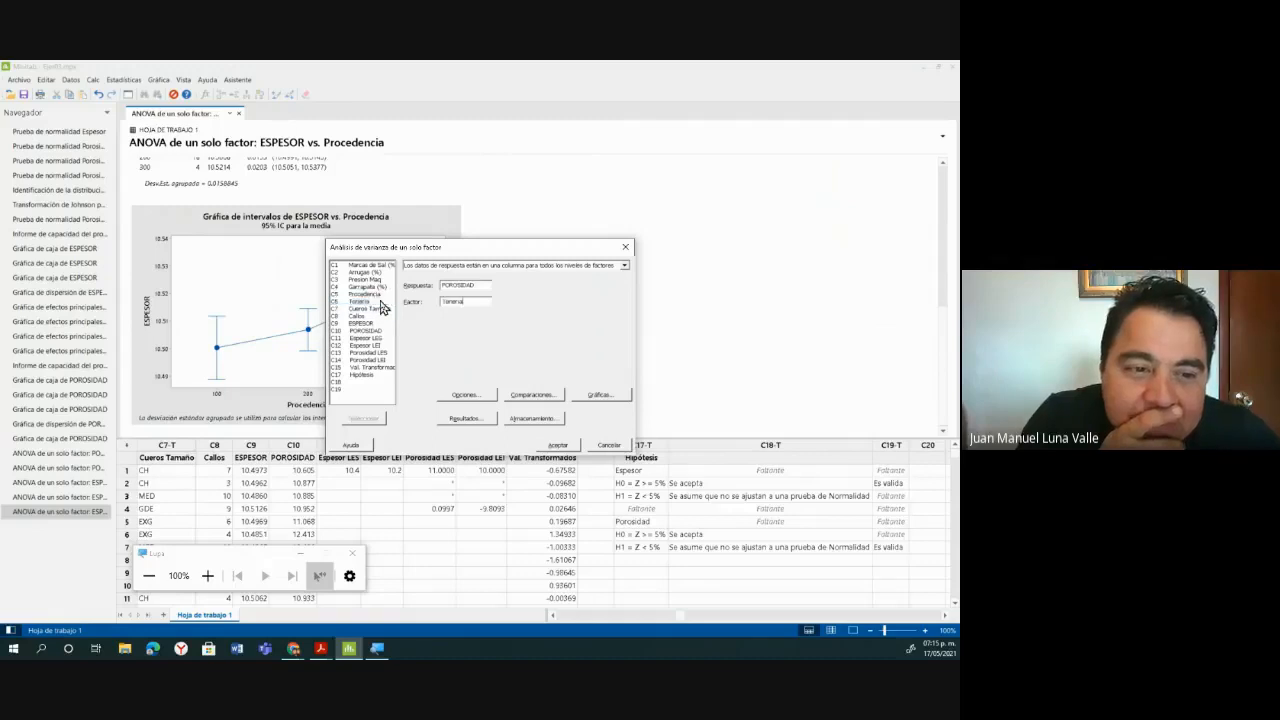
pyautogui.click(549, 446)
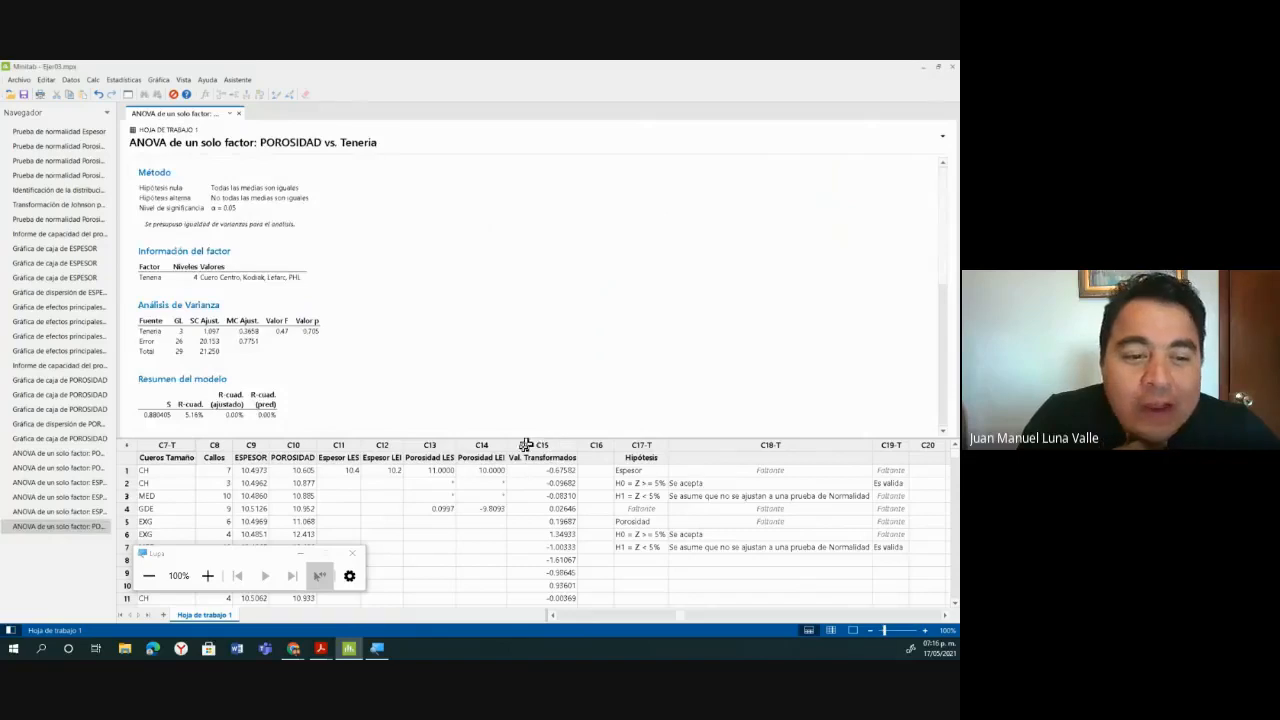
# Magnify the results and interval plot of POROSIDAD vs. Teneria to examine them, then restore 100% magnification.
pyautogui.click(208, 576)
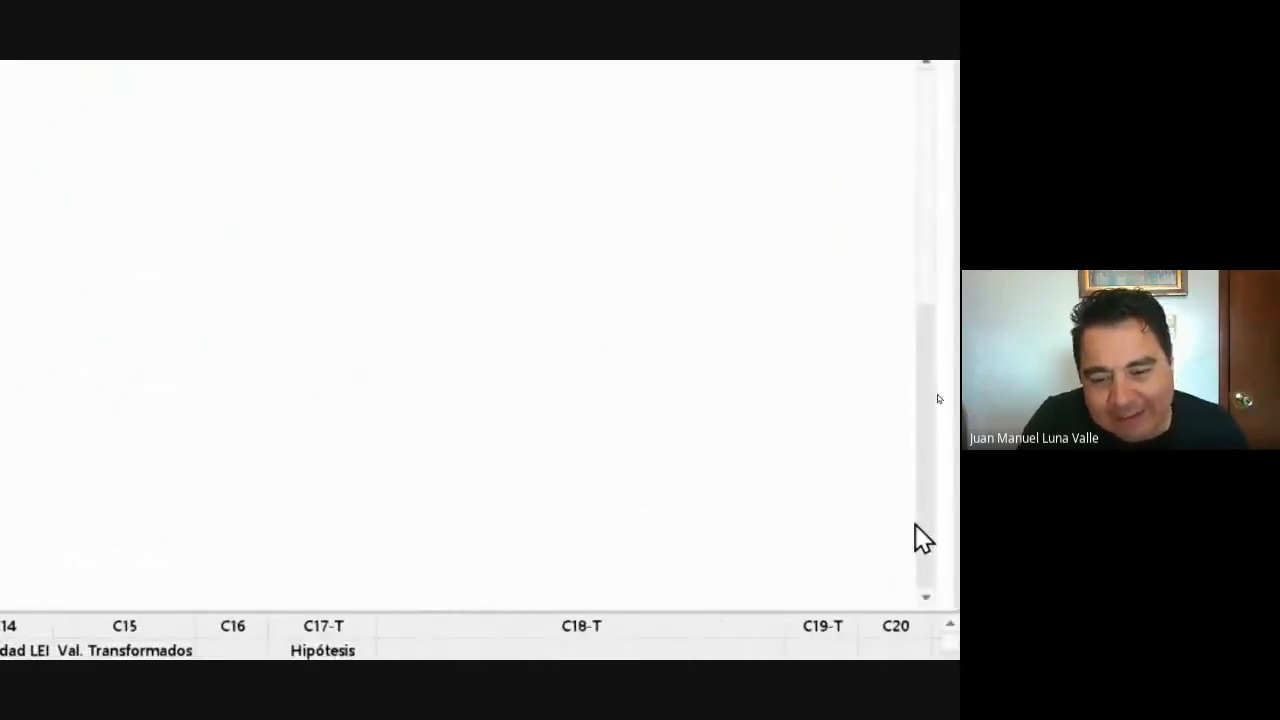
pyautogui.click(925, 523)
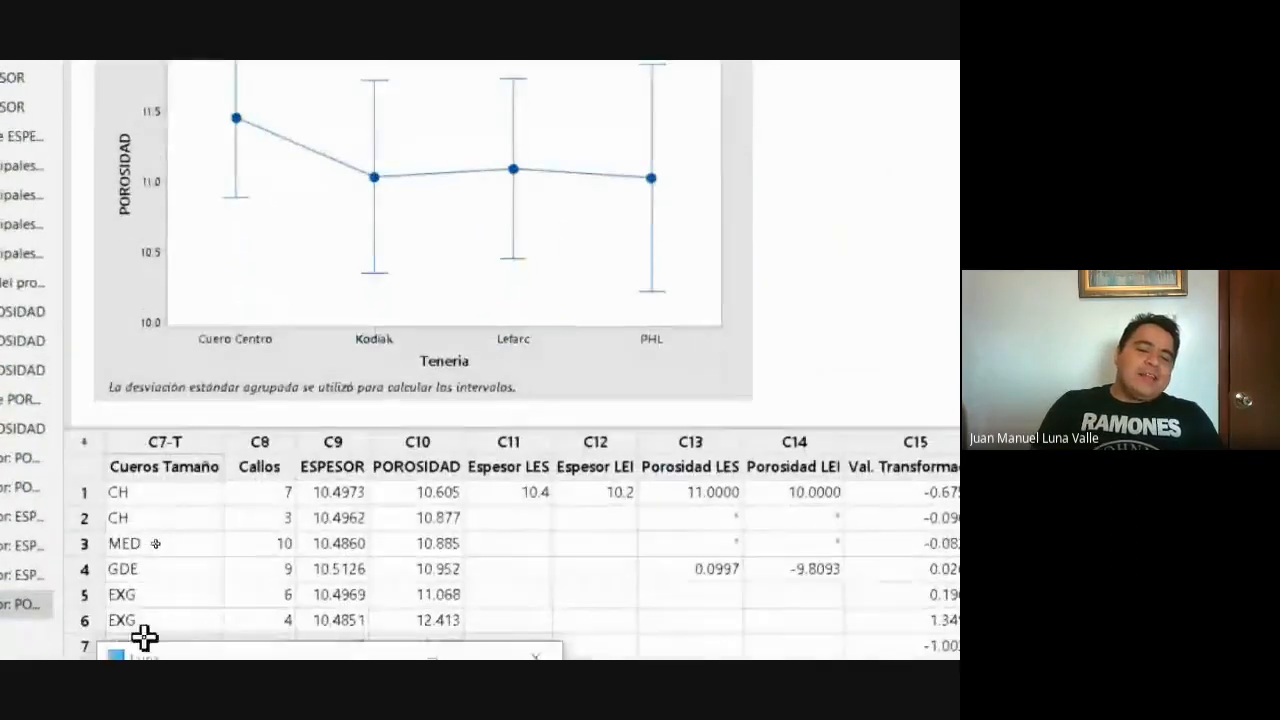
pyautogui.click(126, 643)
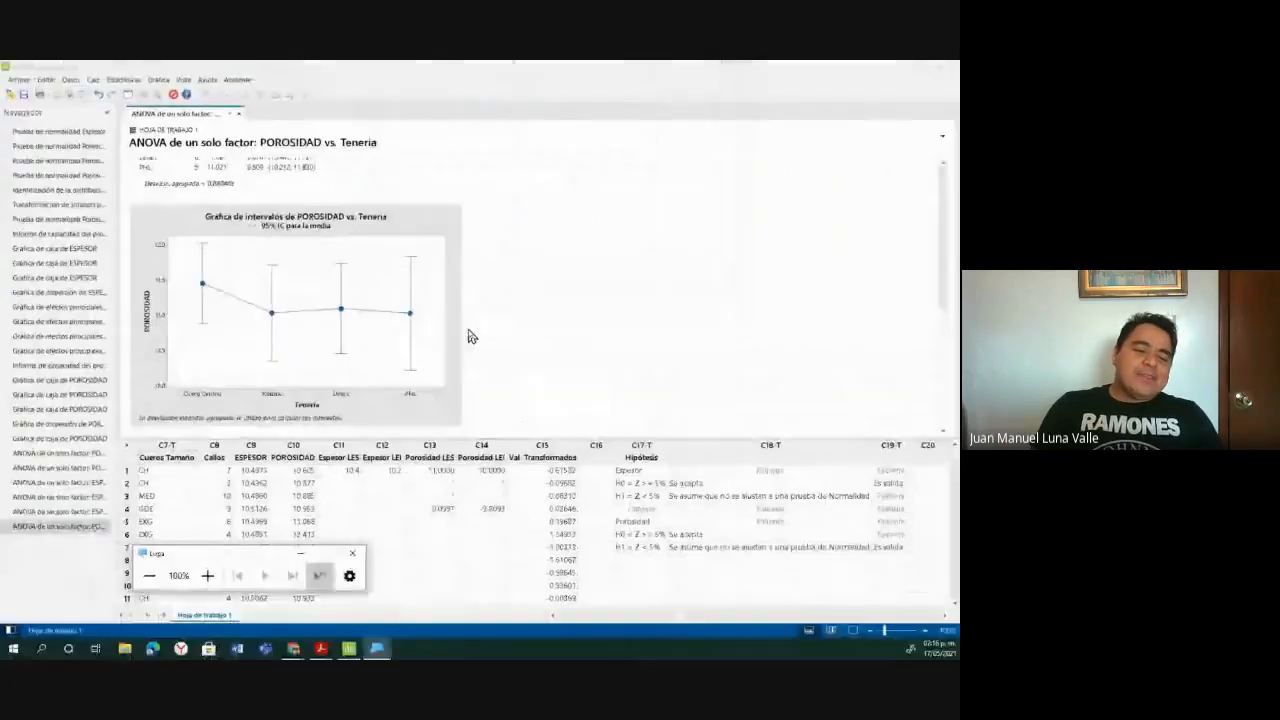
# Rerun the one-factor ANOVA of POROSIDAD with Arrugas (%) as the factor and view its interval plot.
pyautogui.click(632, 307)
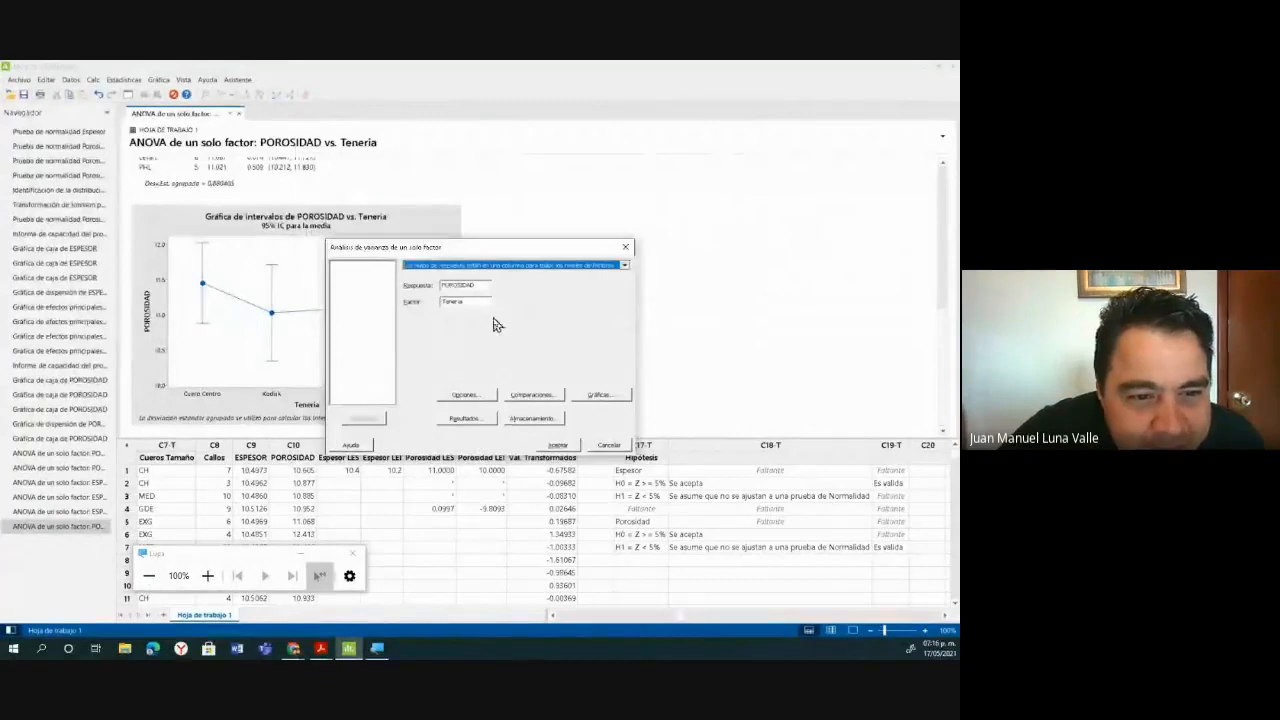
pyautogui.click(472, 300)
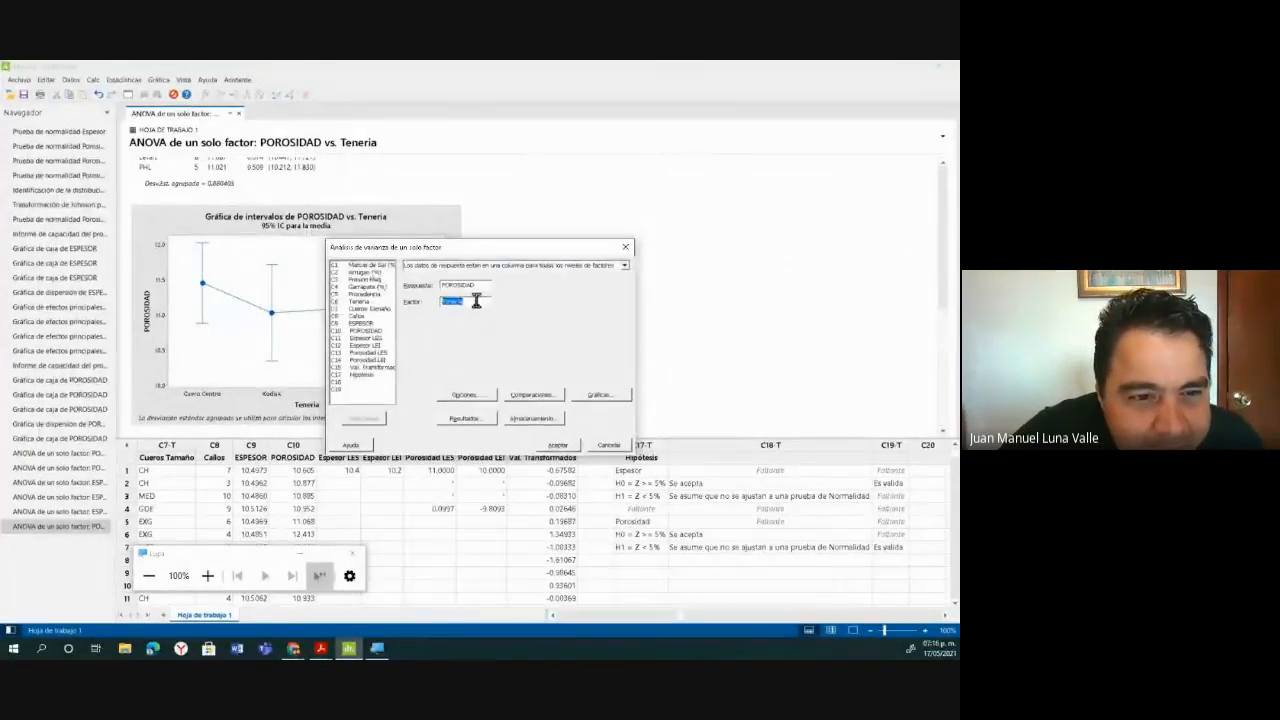
pyautogui.press('BackSpace')
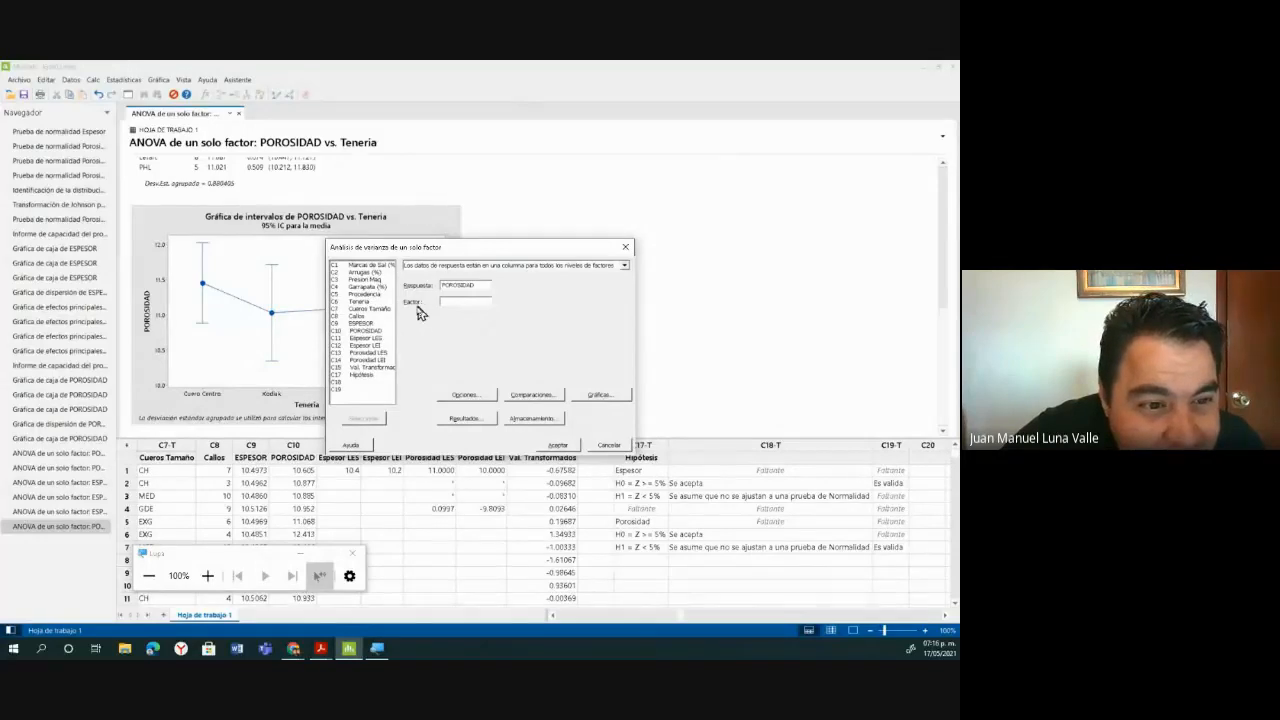
pyautogui.doubleClick(366, 273)
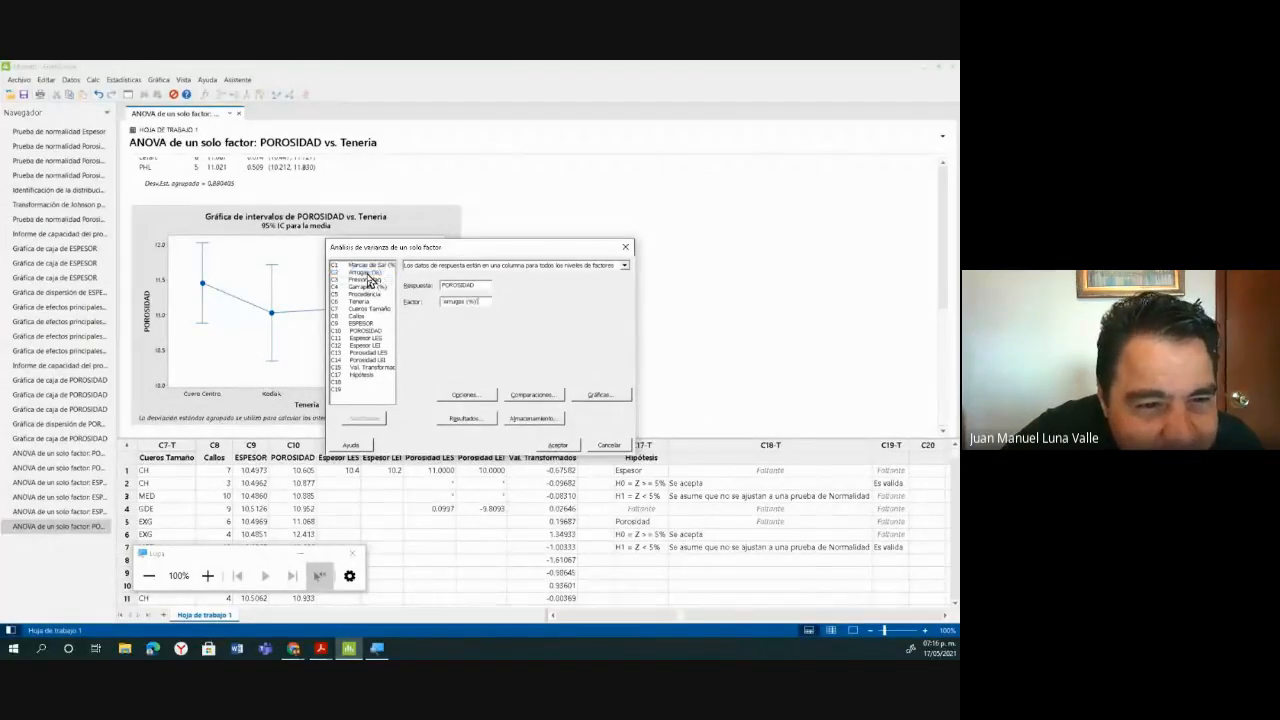
pyautogui.click(545, 445)
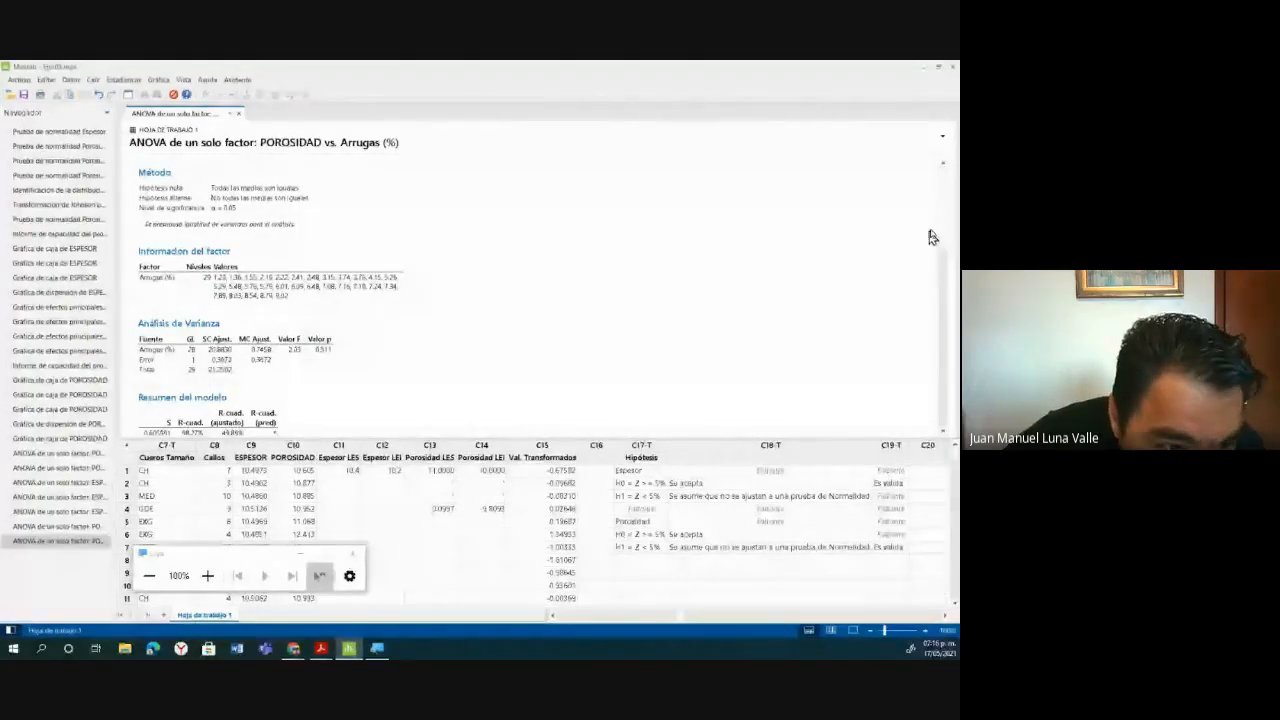
pyautogui.moveTo(943, 240); pyautogui.dragTo(940, 405)
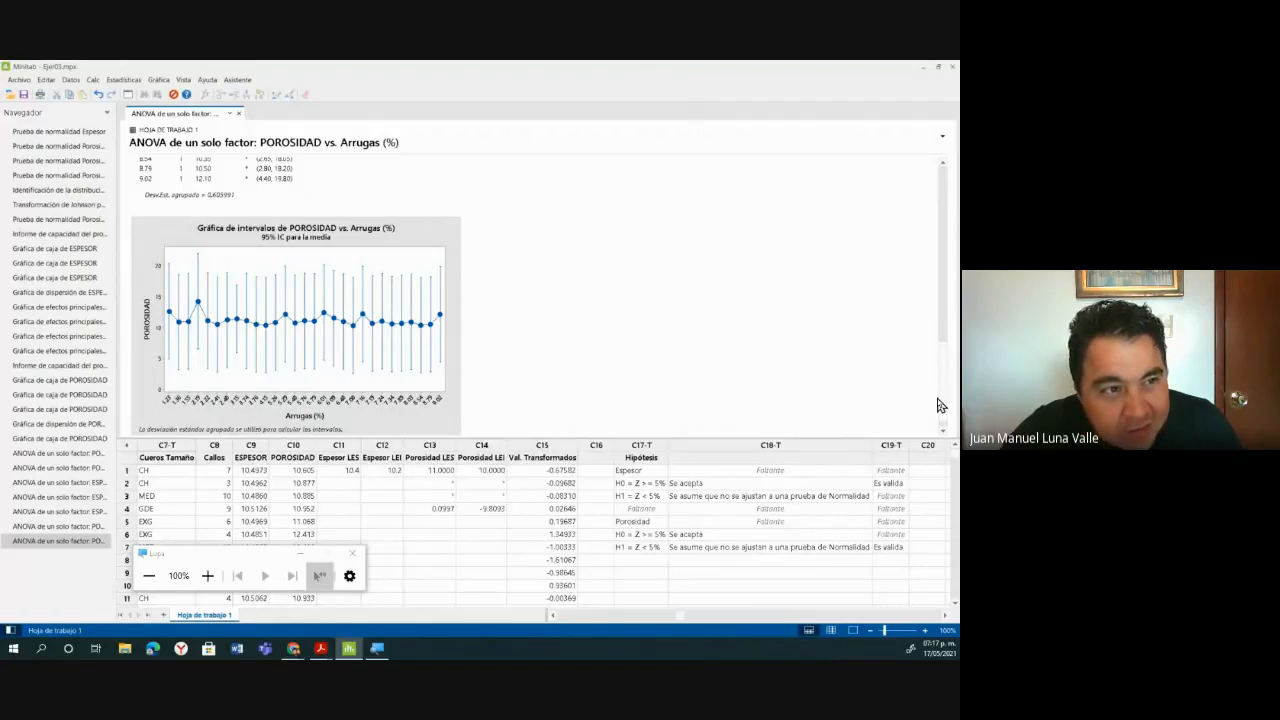
# Reopen the one-factor ANOVA of POROSIDAD, replace the factor Arrugas (%) with Marcas de Sal (%) and run it.
pyautogui.hotkey('ctrl', 'e')
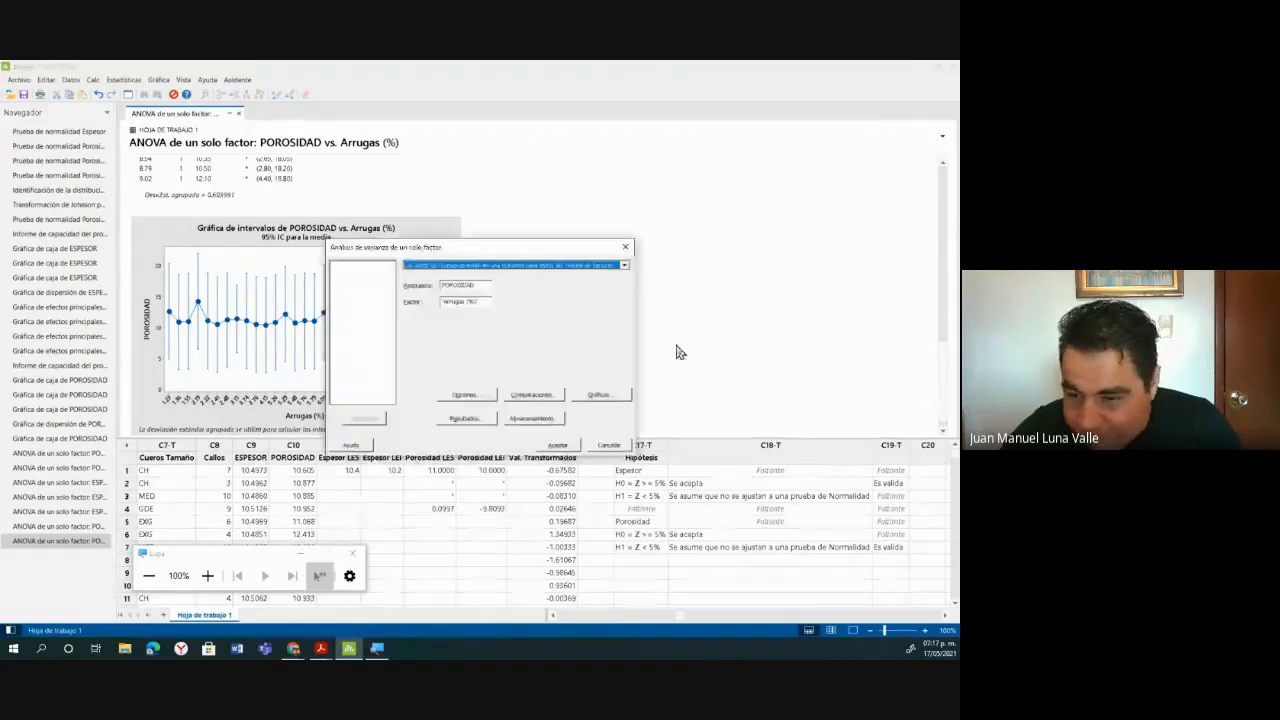
pyautogui.doubleClick(486, 302)
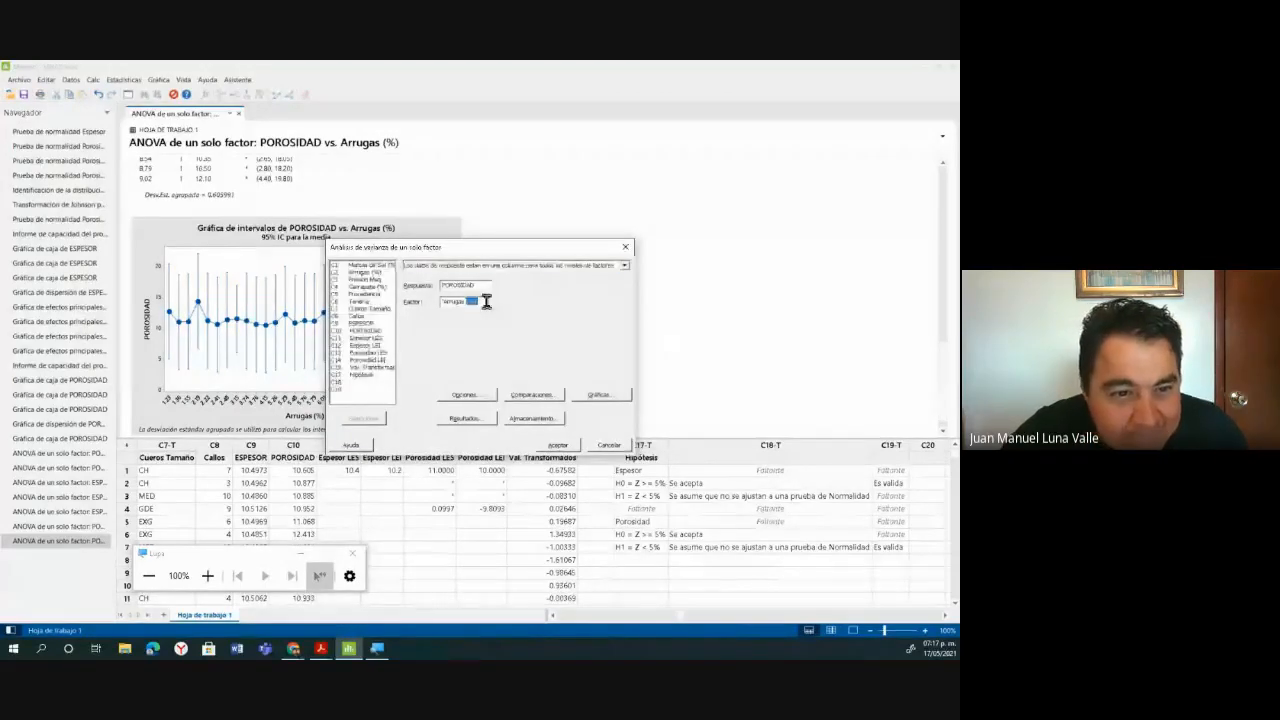
pyautogui.click(486, 302)
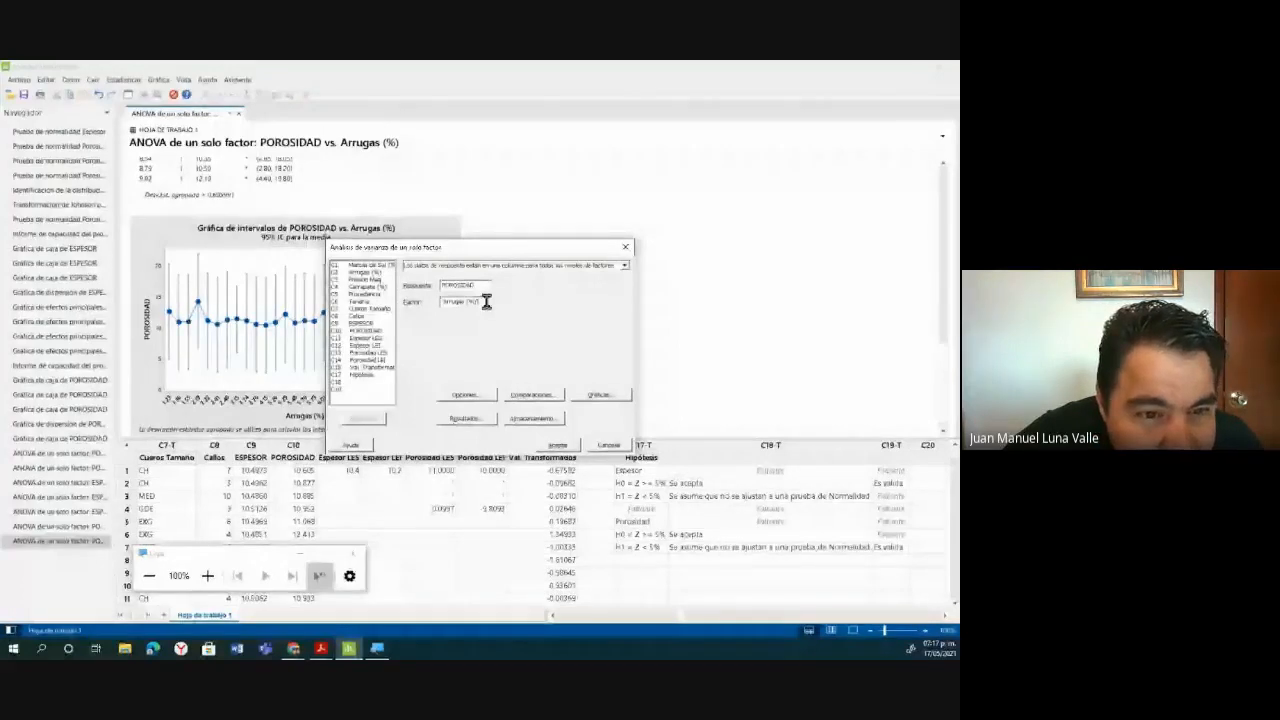
pyautogui.doubleClick(383, 266)
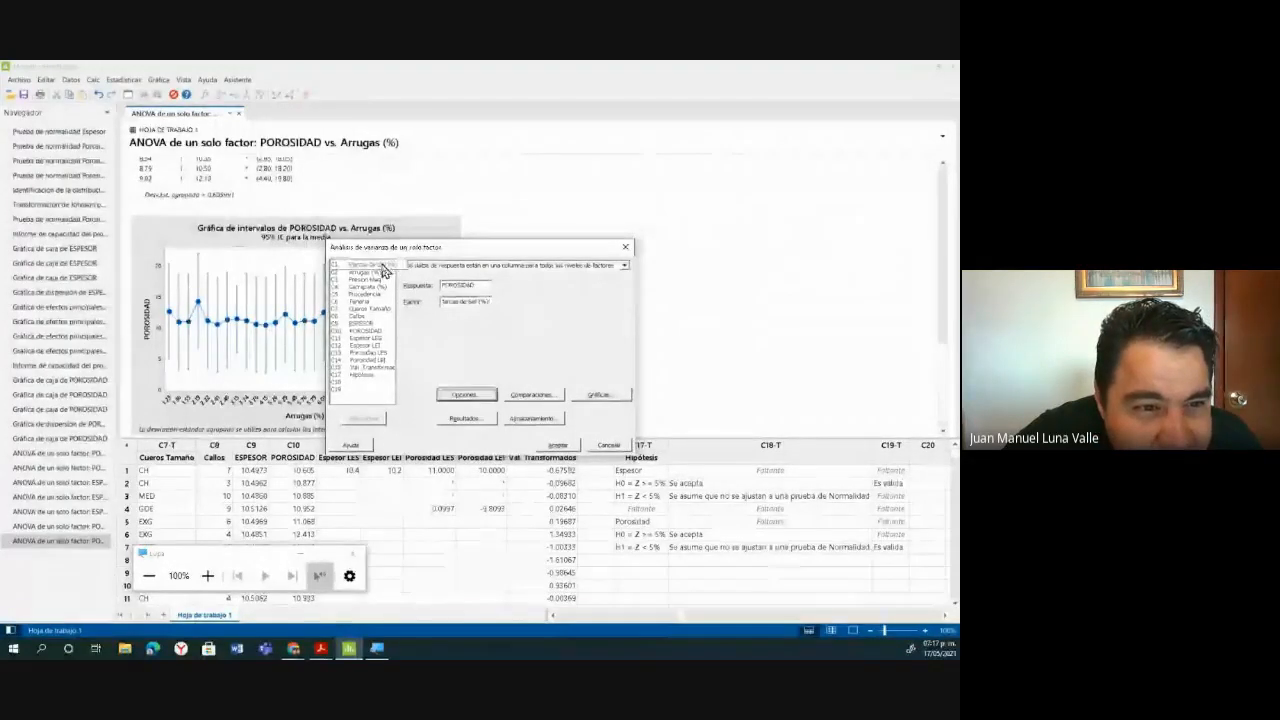
pyautogui.click(541, 447)
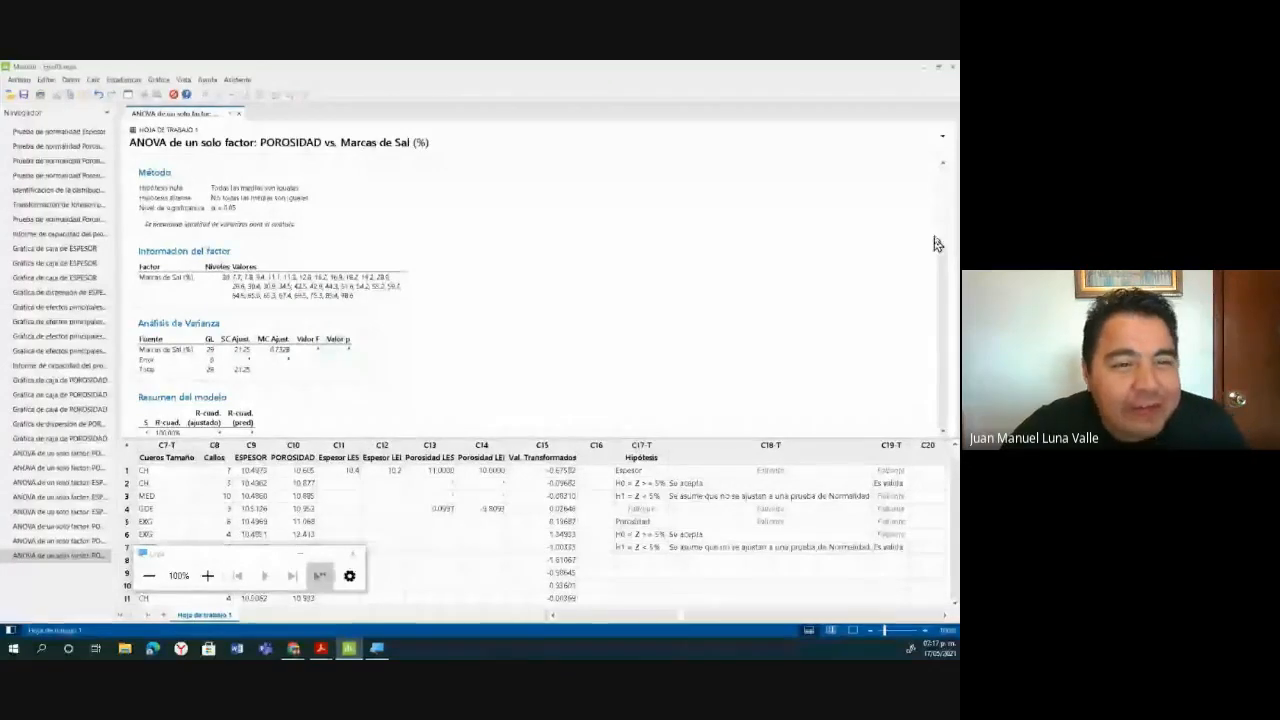
# Examine the interval plot and the magnified variance table of POROSIDAD vs. Marcas de Sal (%), then restore 100% magnification.
pyautogui.moveTo(936, 244); pyautogui.dragTo(935, 418)
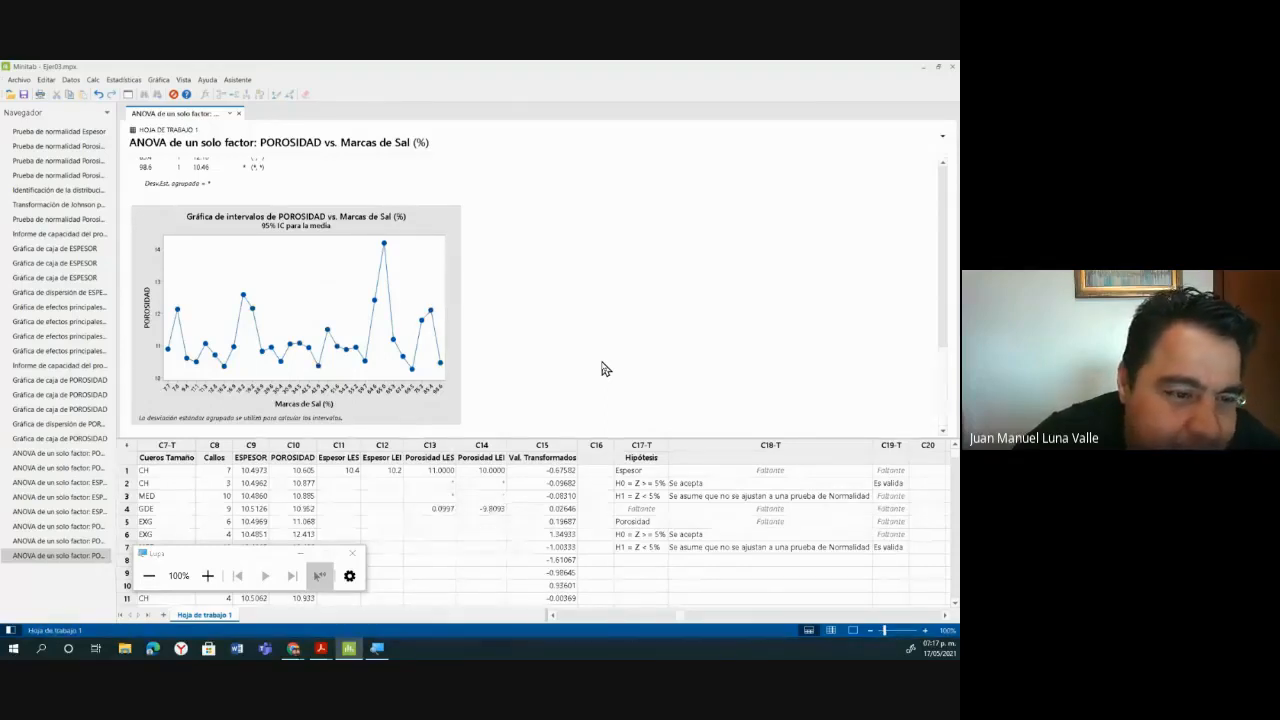
pyautogui.moveTo(945, 398); pyautogui.dragTo(954, 222)
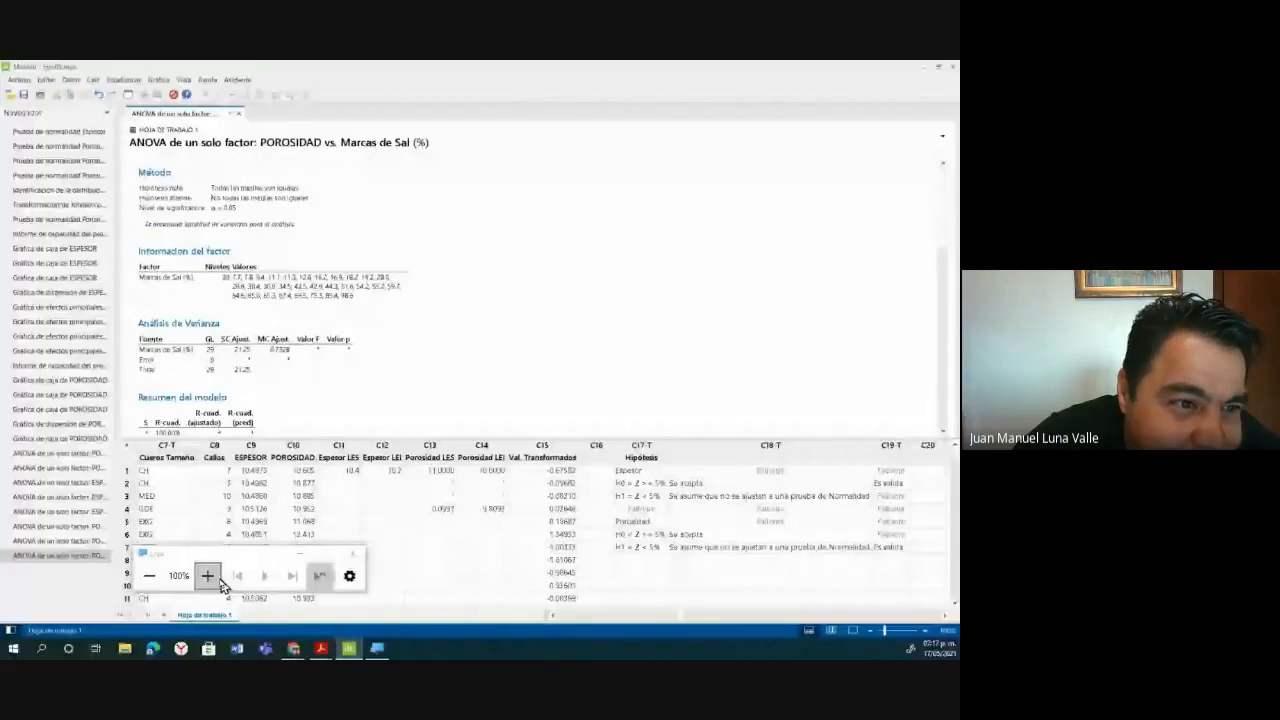
pyautogui.click(218, 578)
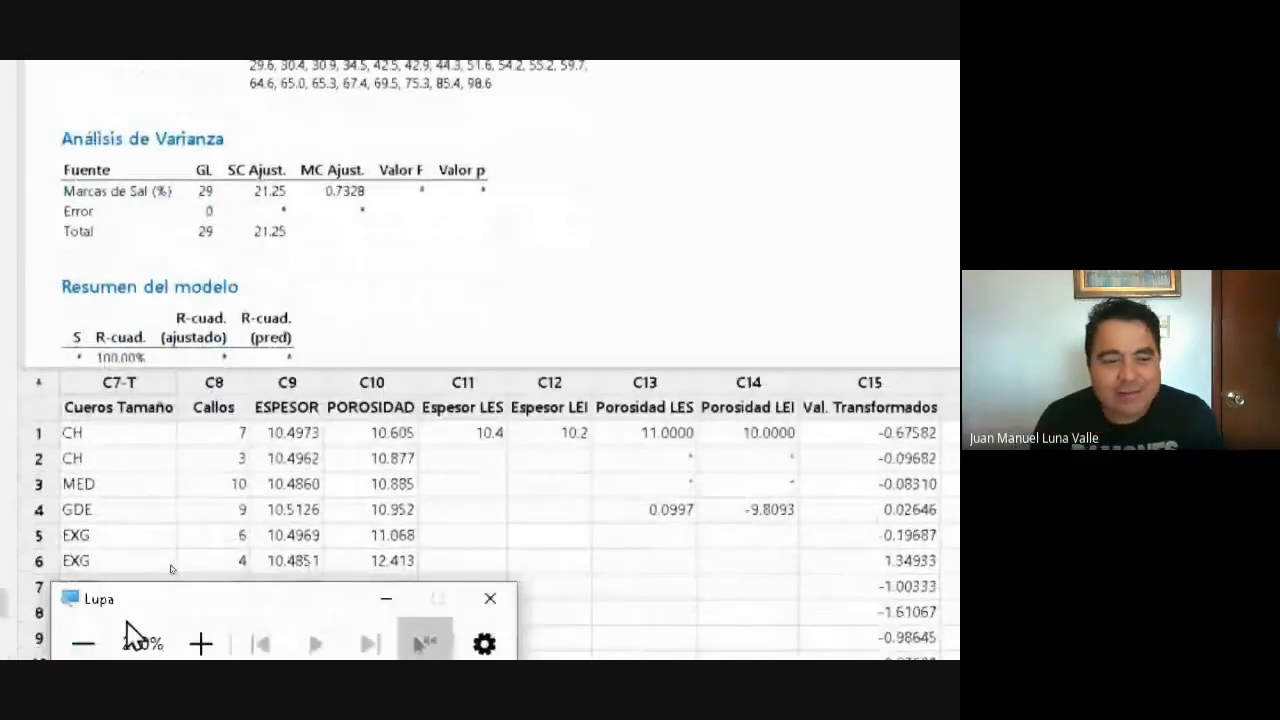
pyautogui.click(83, 643)
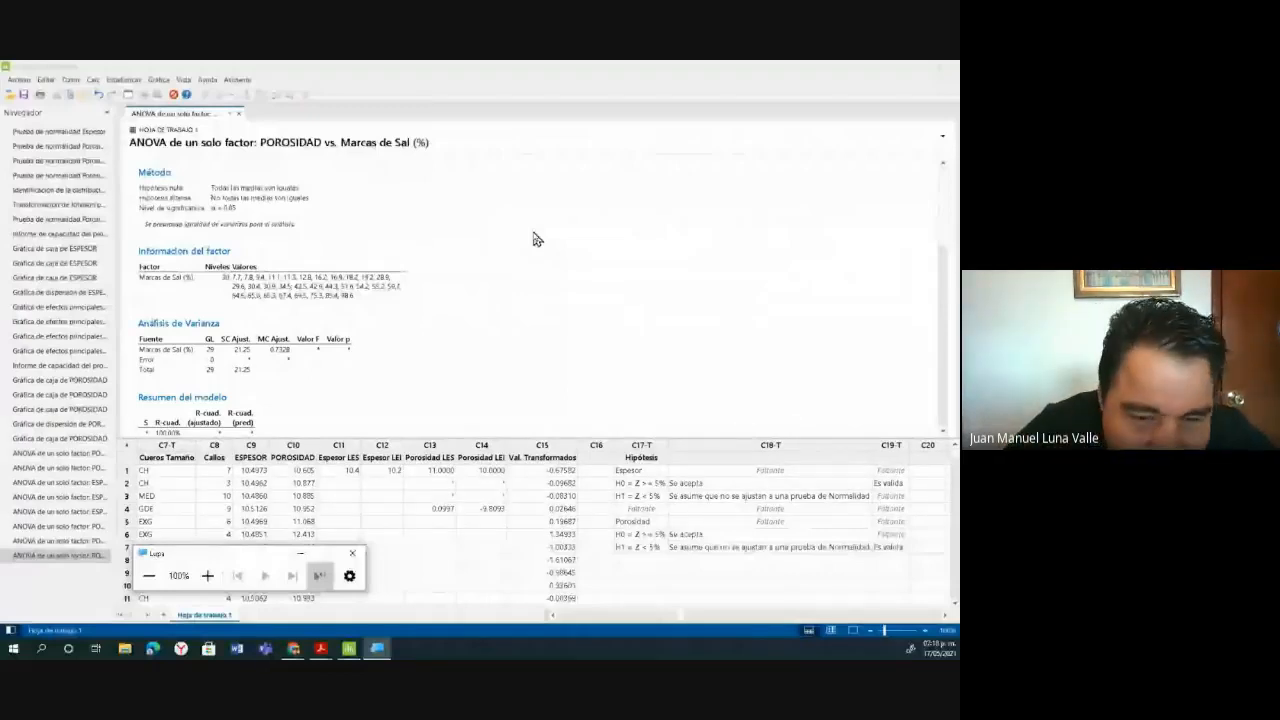
# Reopen the one-factor ANOVA and clear both the factor Marcas de Sal (%) and the response POROSIDAD.
pyautogui.click(533, 239)
pyautogui.hotkey('ctrl', 'e')
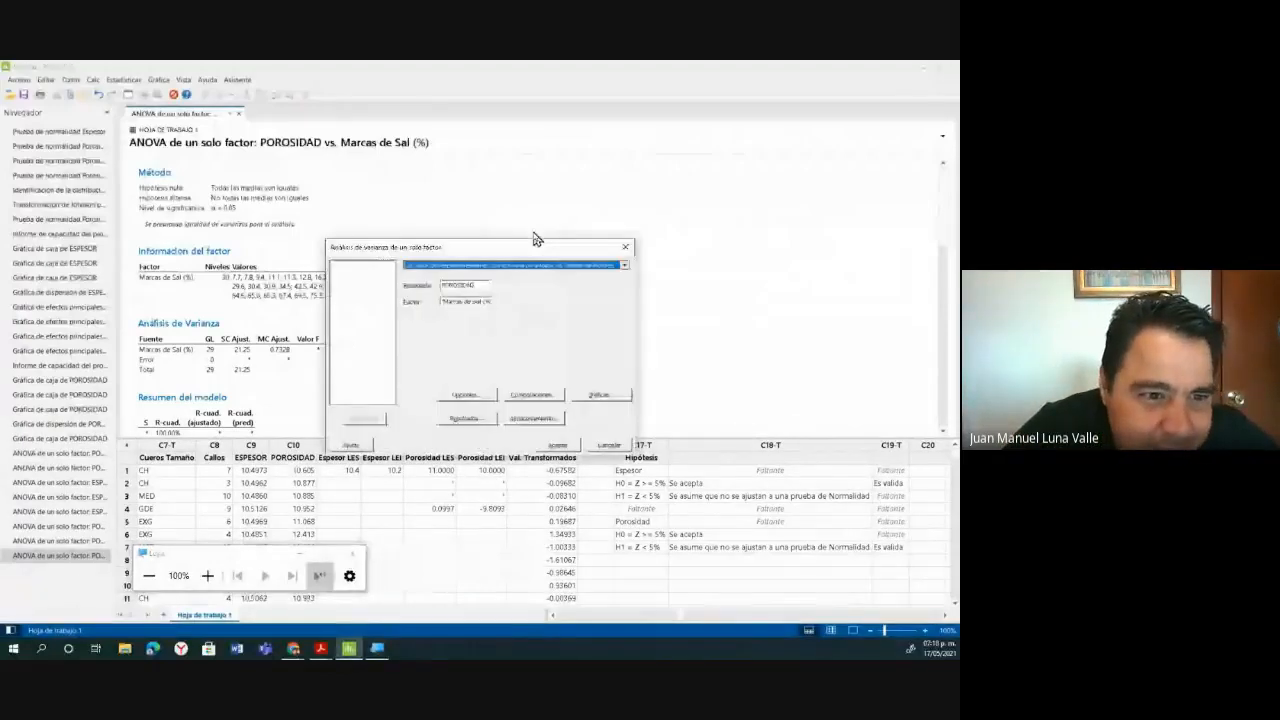
pyautogui.click(488, 303)
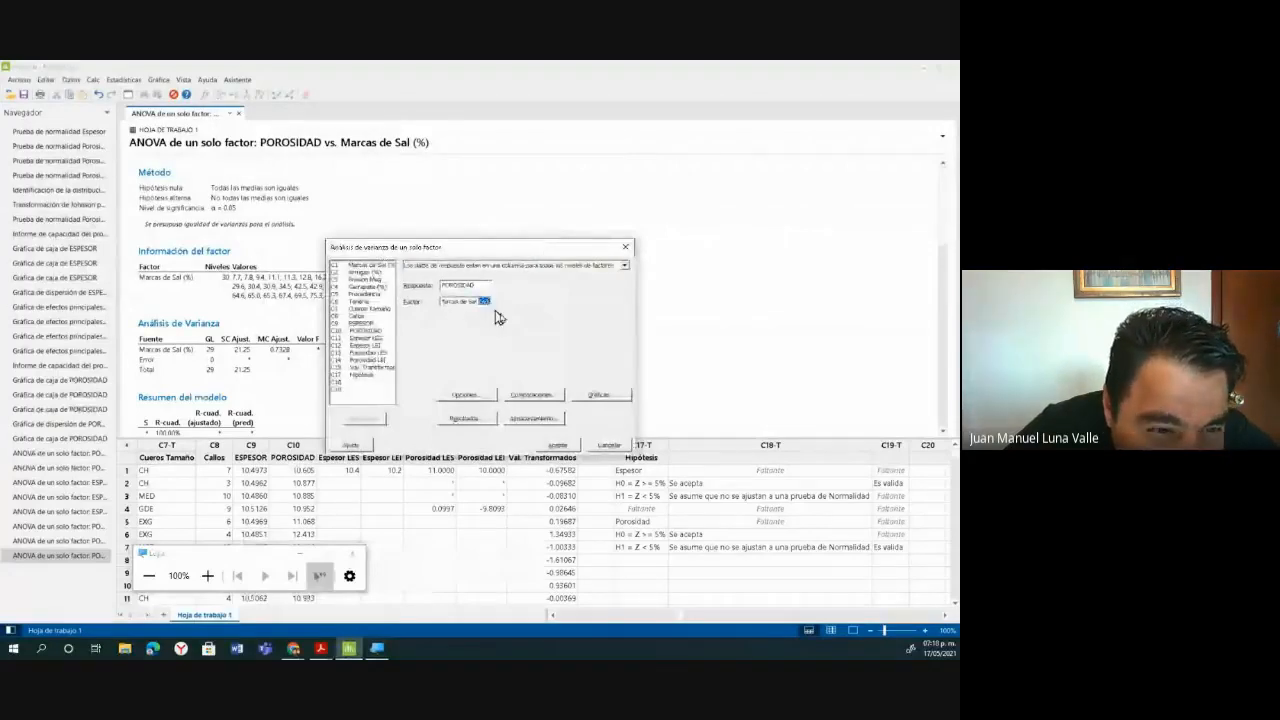
pyautogui.press('BackSpace')
pyautogui.press('BackSpace')
pyautogui.press('BackSpace')
pyautogui.press('BackSpace')
pyautogui.press('BackSpace')
pyautogui.press('BackSpace')
pyautogui.press('BackSpace')
pyautogui.press('BackSpace')
pyautogui.press('BackSpace')
pyautogui.press('BackSpace')
pyautogui.press('BackSpace')
pyautogui.press('BackSpace')
pyautogui.press('BackSpace')
pyautogui.press('BackSpace')
pyautogui.press('BackSpace')
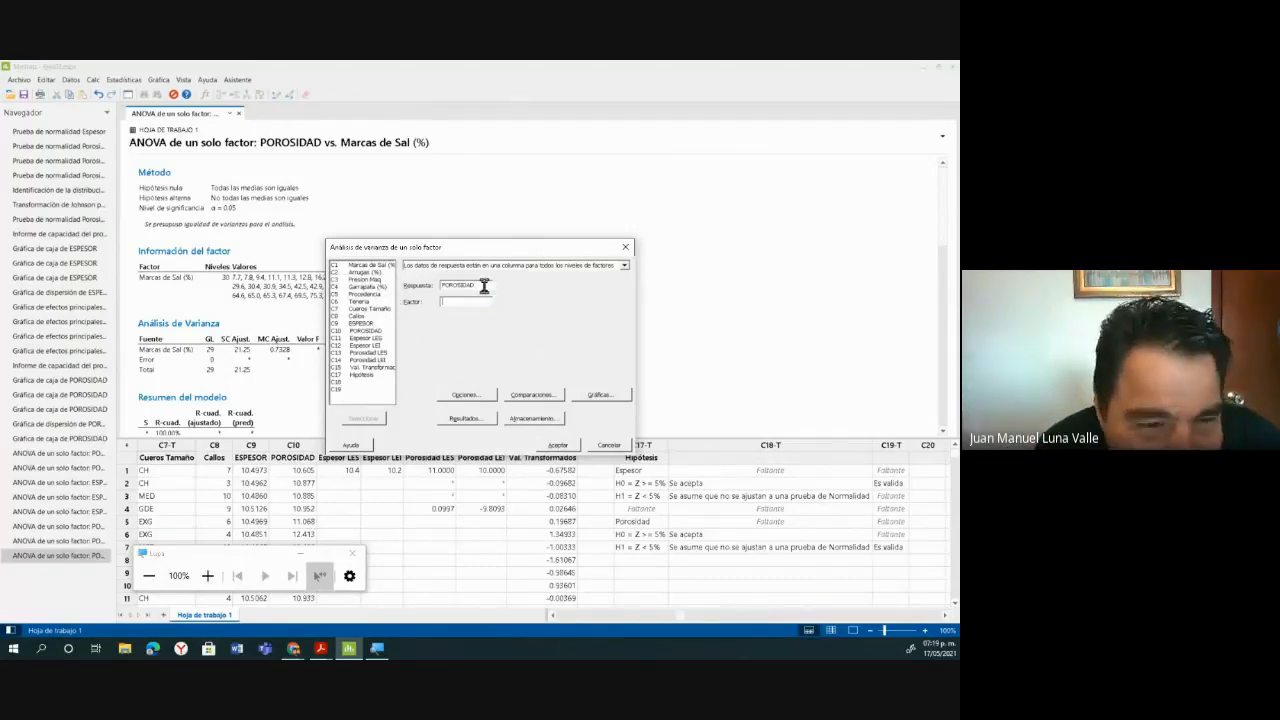
pyautogui.moveTo(484, 286); pyautogui.dragTo(434, 295)
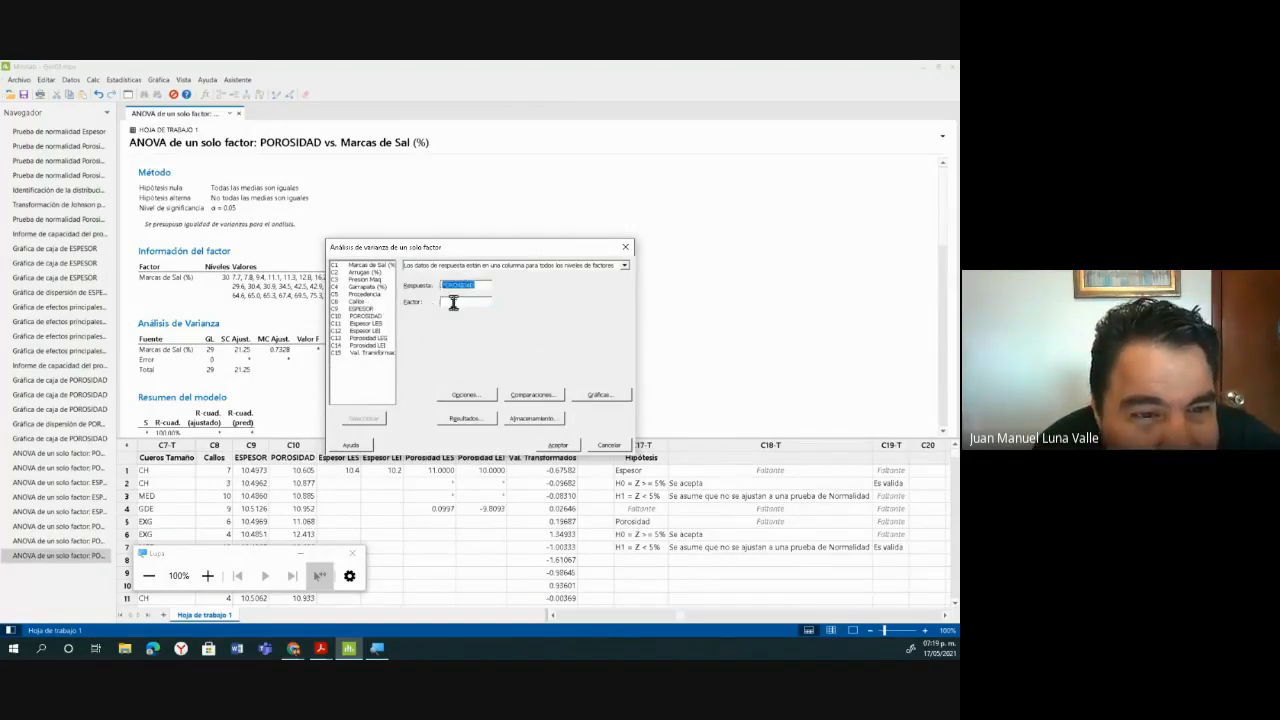
pyautogui.click(452, 302)
pyautogui.doubleClick(487, 285)
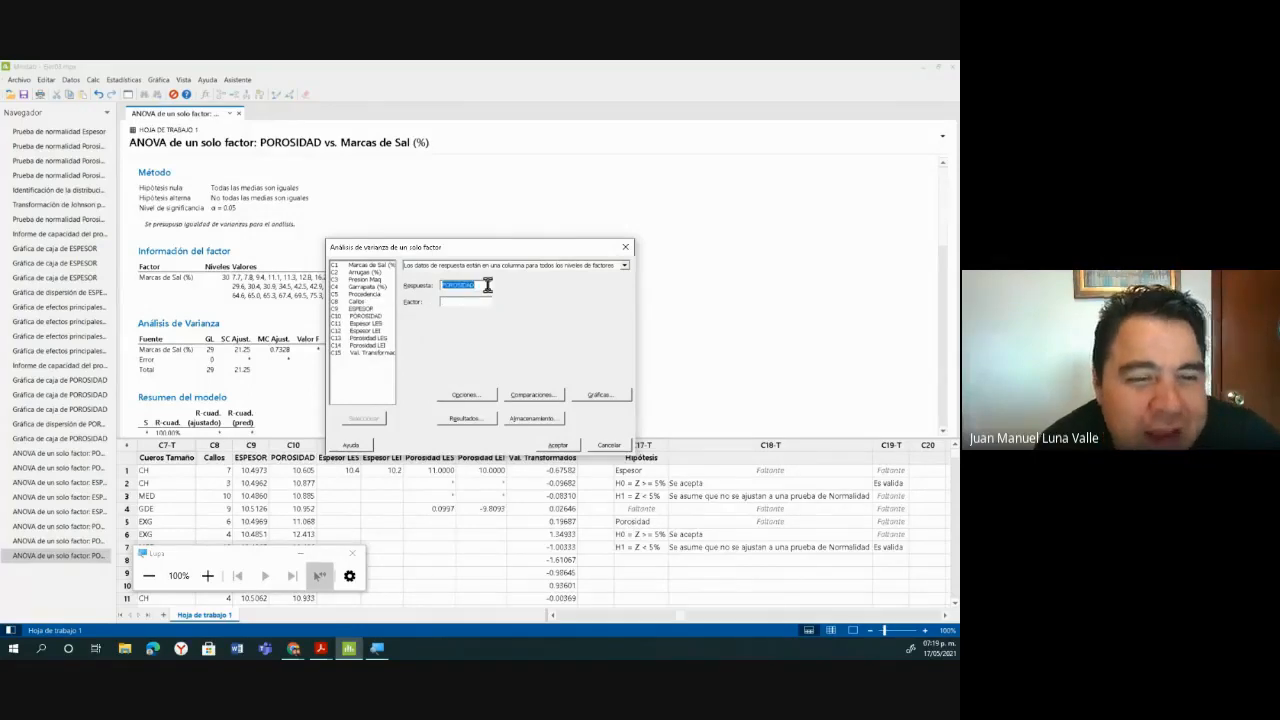
pyautogui.press('BackSpace')
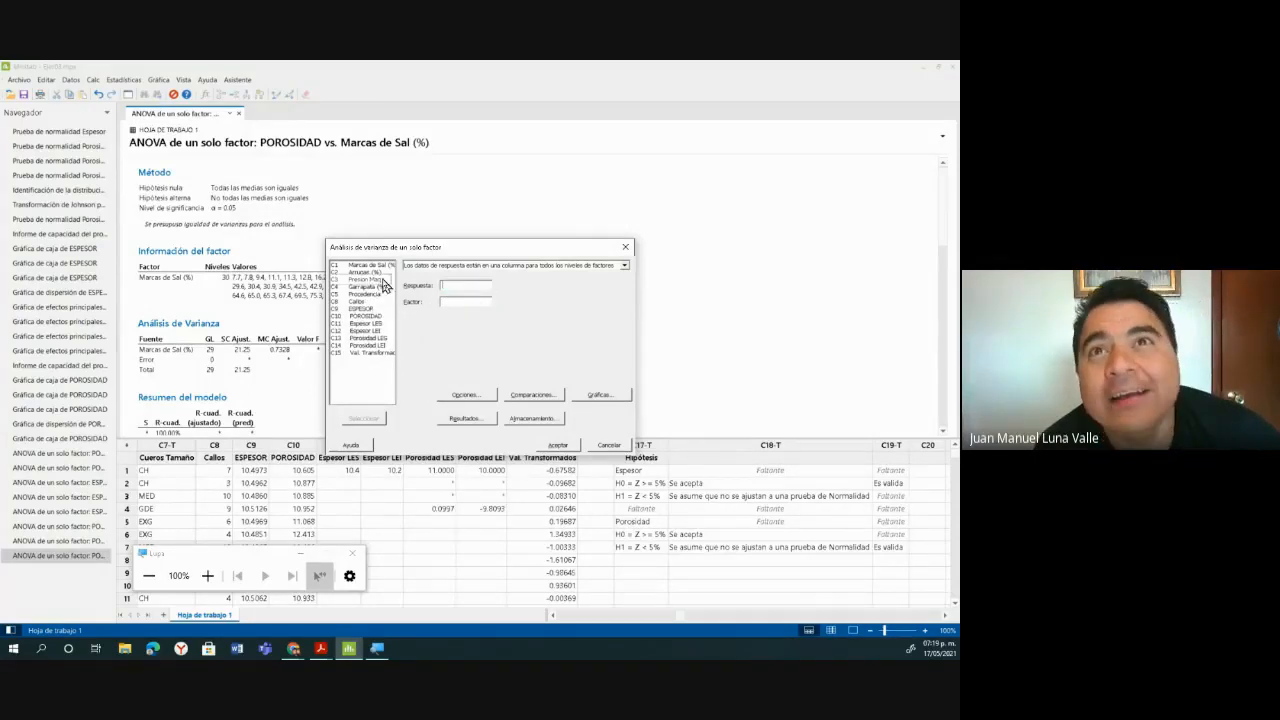
# Set the ANOVA response to Marcas de Sal (%) and the factor to Teneria, and run the analysis.
pyautogui.doubleClick(380, 265)
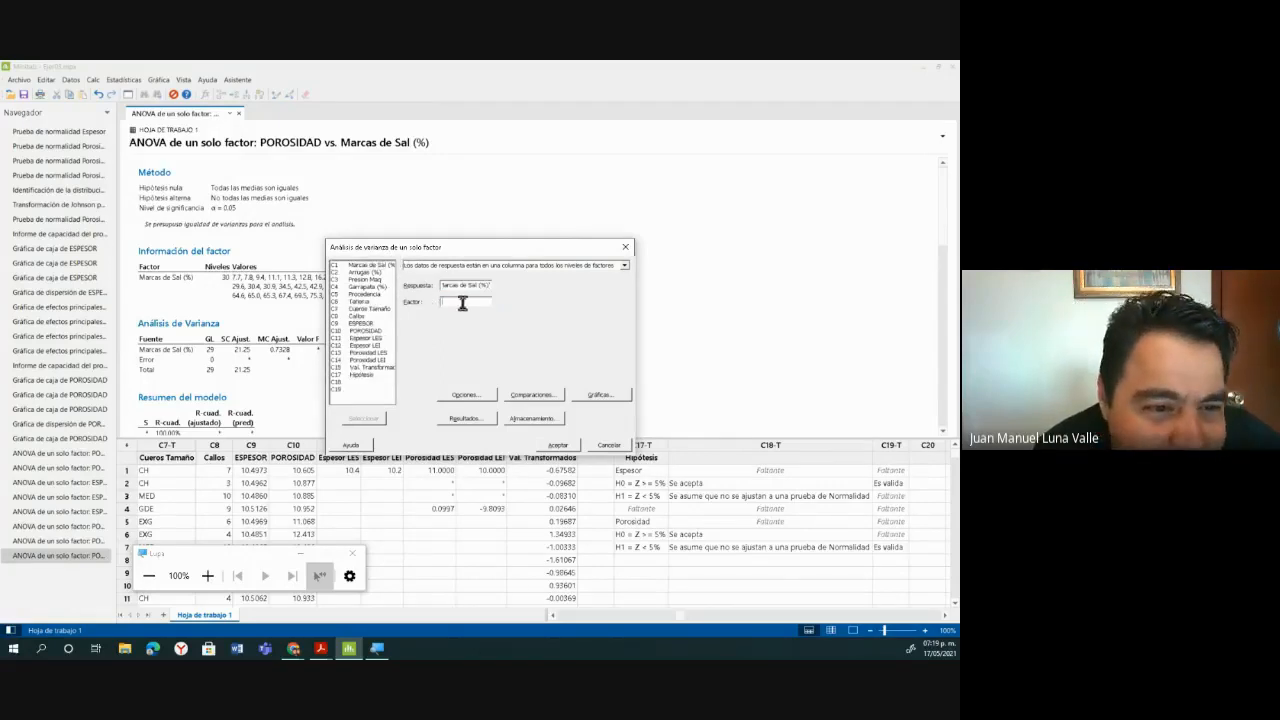
pyautogui.click(366, 302)
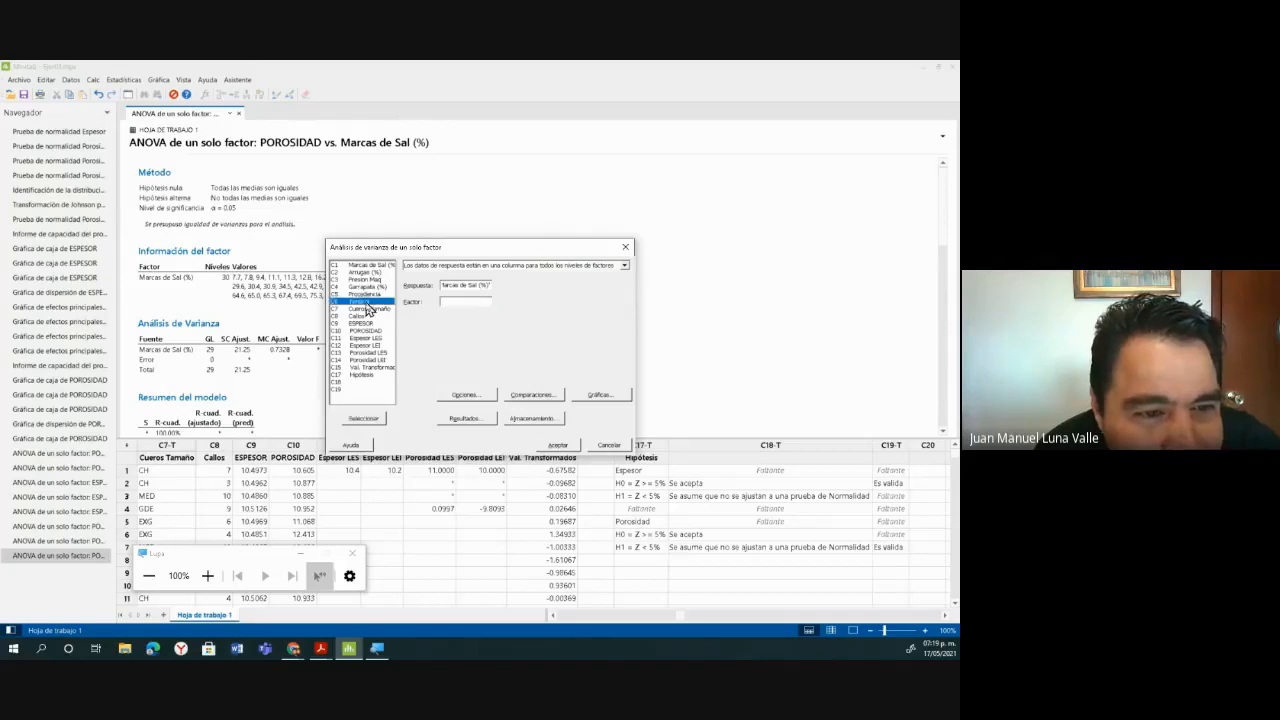
pyautogui.doubleClick(366, 302)
pyautogui.click(548, 445)
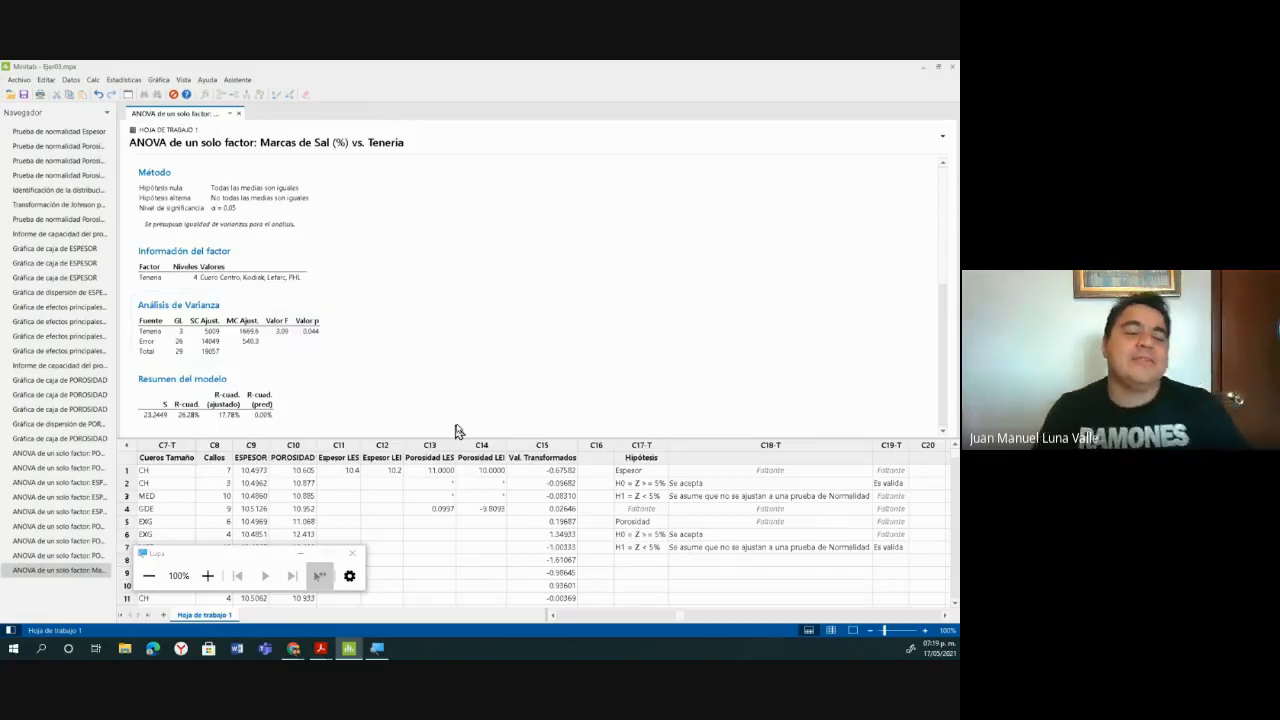
# Magnify the interval plot and variance table of Marcas de Sal (%) vs. Teneria to examine them, then restore 100% magnification.
pyautogui.click(207, 576)
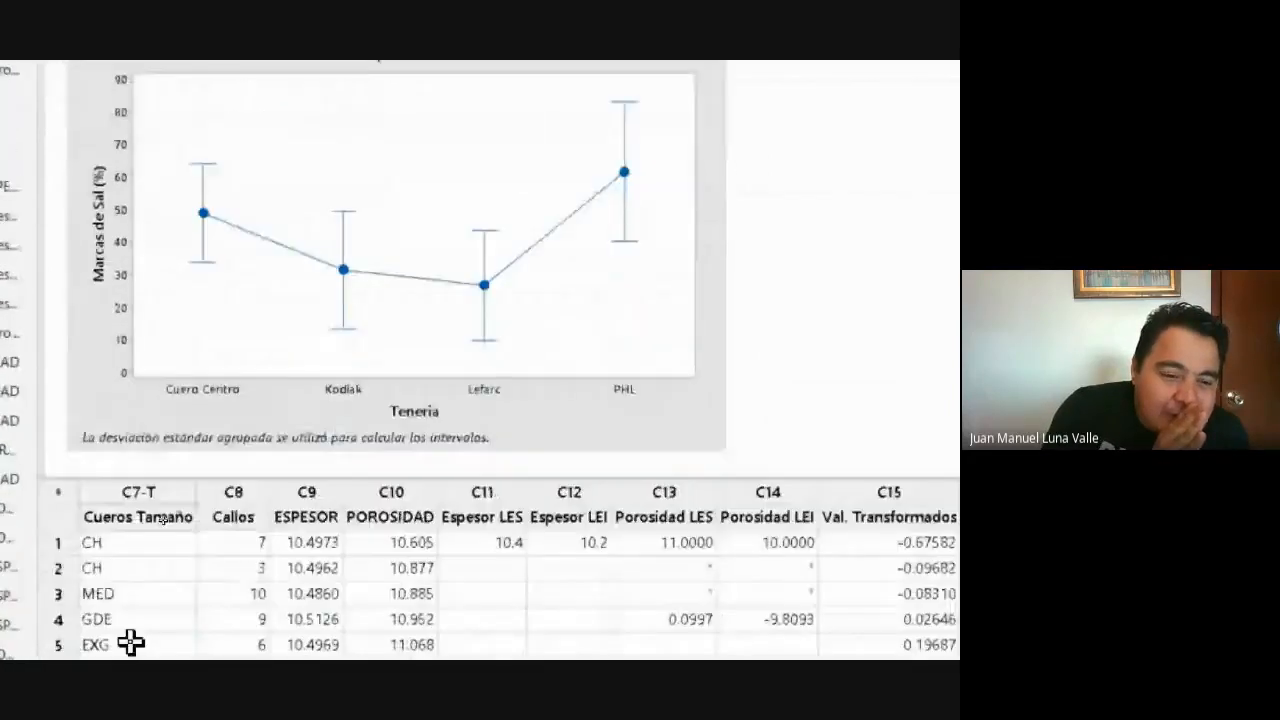
pyautogui.click(94, 612)
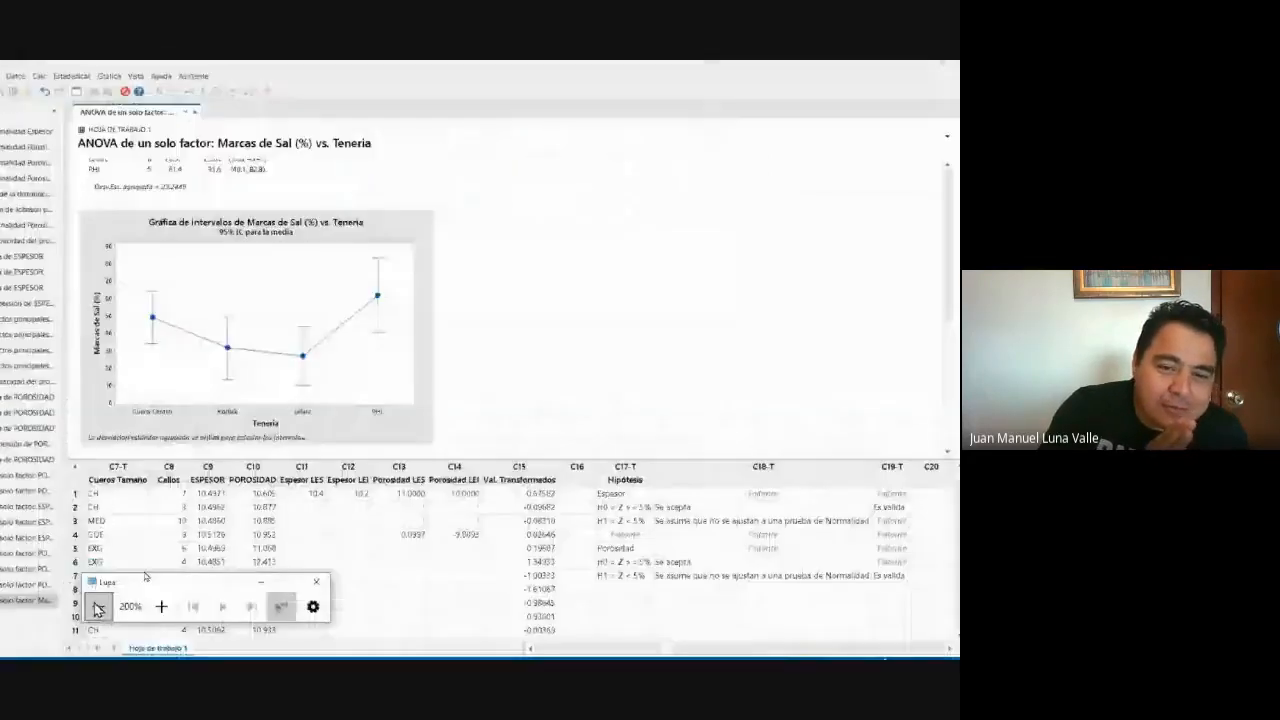
pyautogui.moveTo(946, 326); pyautogui.dragTo(954, 173)
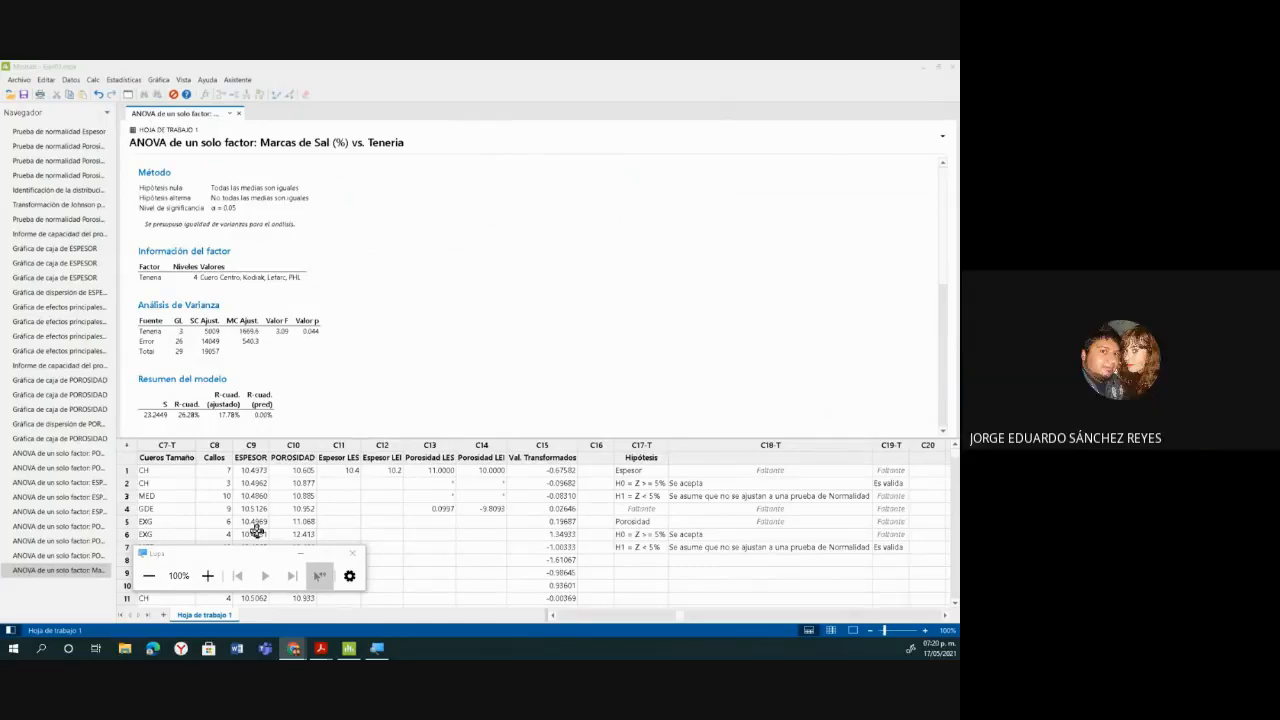
pyautogui.click(207, 577)
pyautogui.click(207, 577)
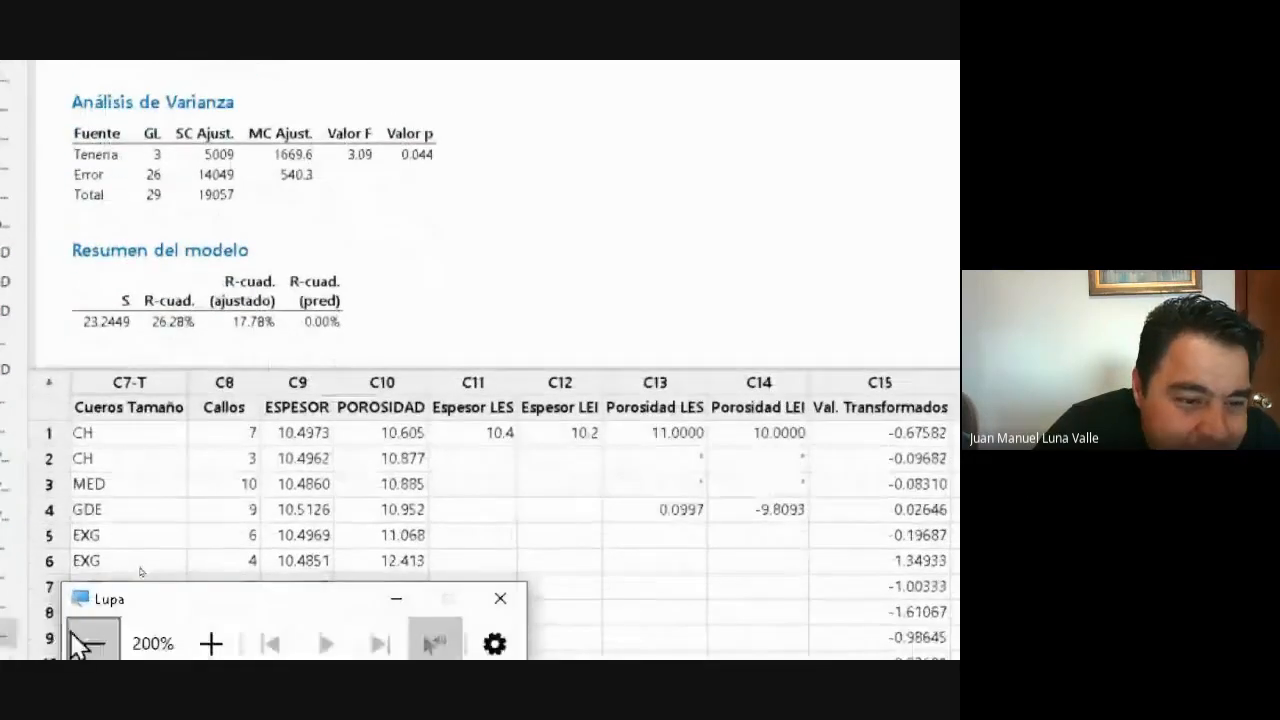
pyautogui.click(85, 643)
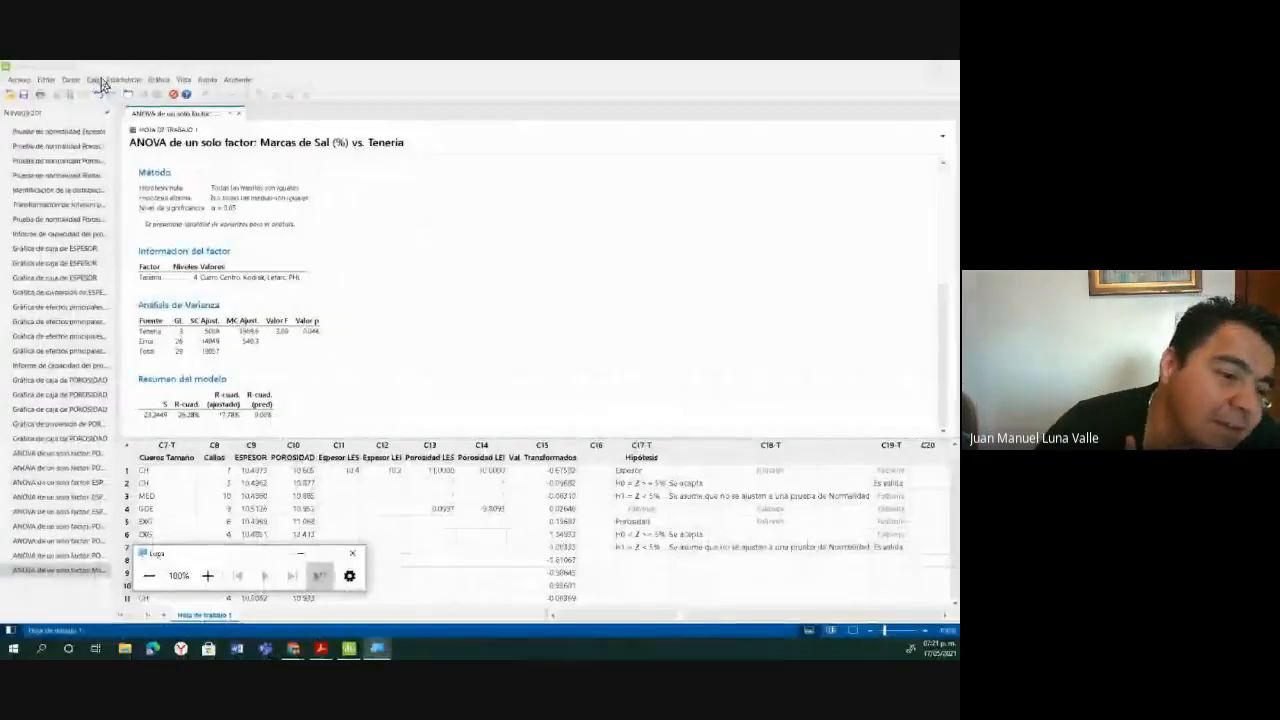
# Run a test for equal variances with Marcas de Sal (%) as the response and Teneria as the factor.
pyautogui.click(118, 80)
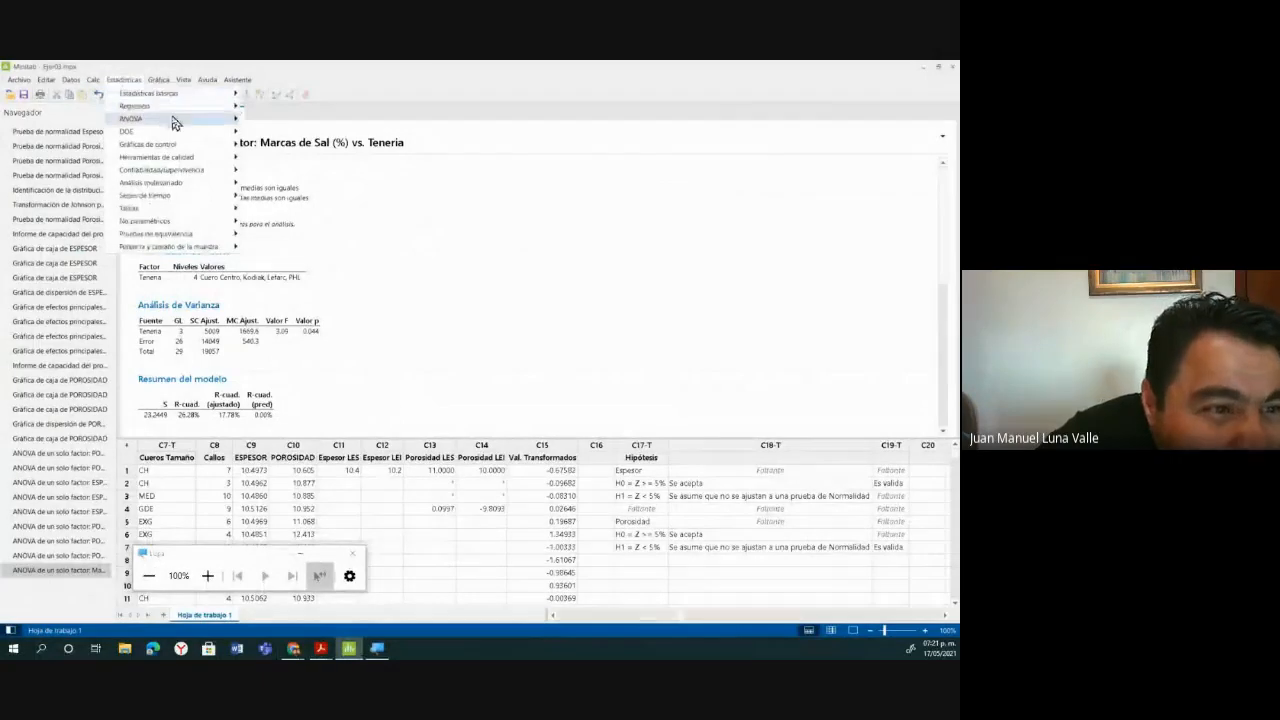
pyautogui.moveTo(173, 121)
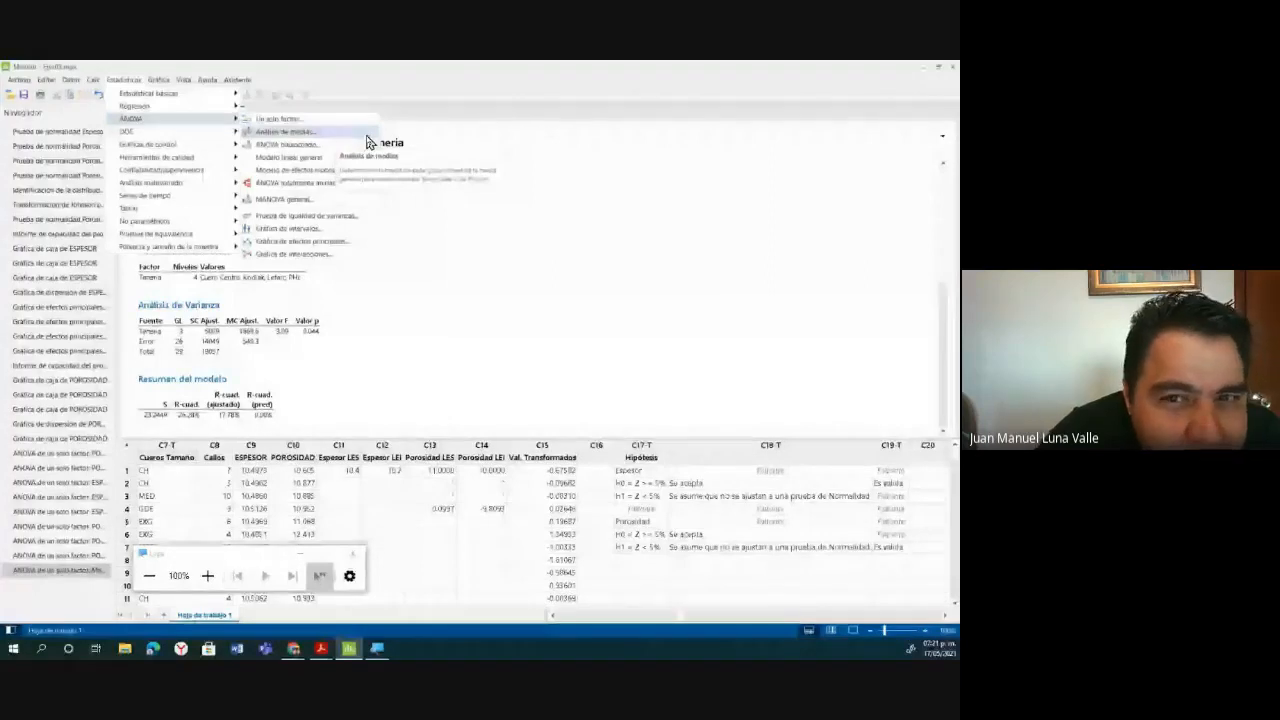
pyautogui.click(345, 215)
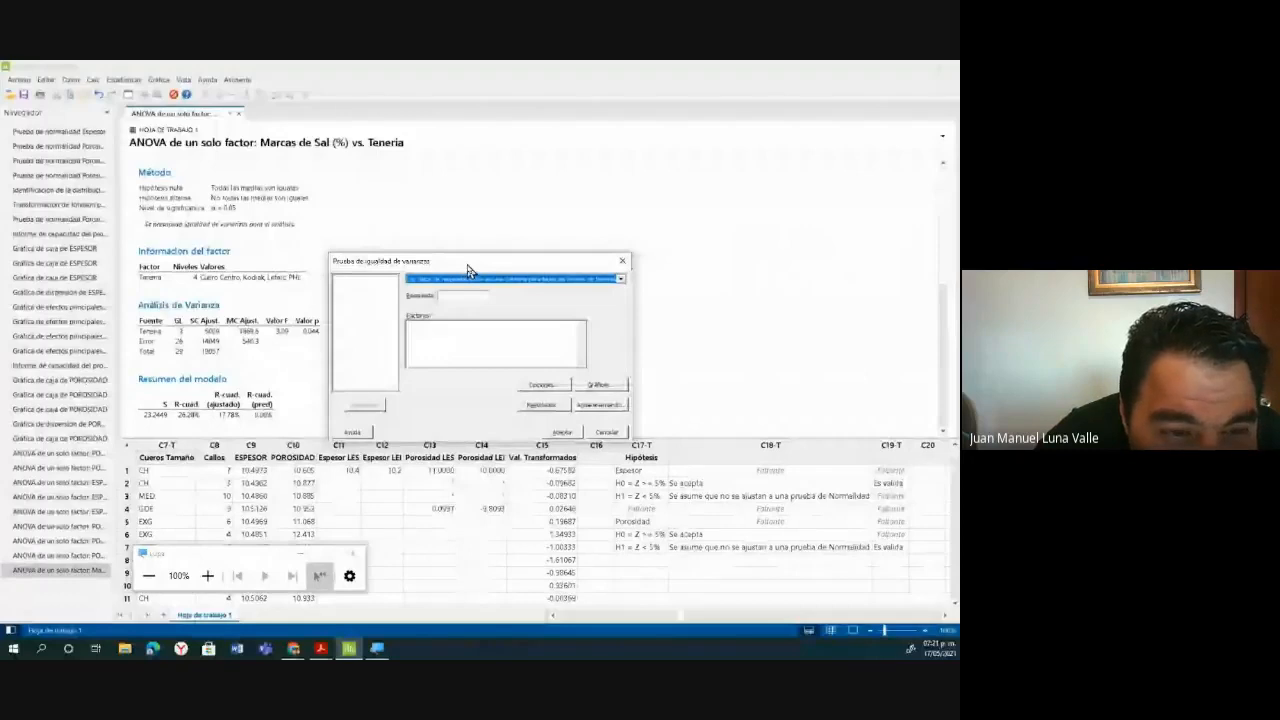
pyautogui.moveTo(468, 270); pyautogui.dragTo(462, 252)
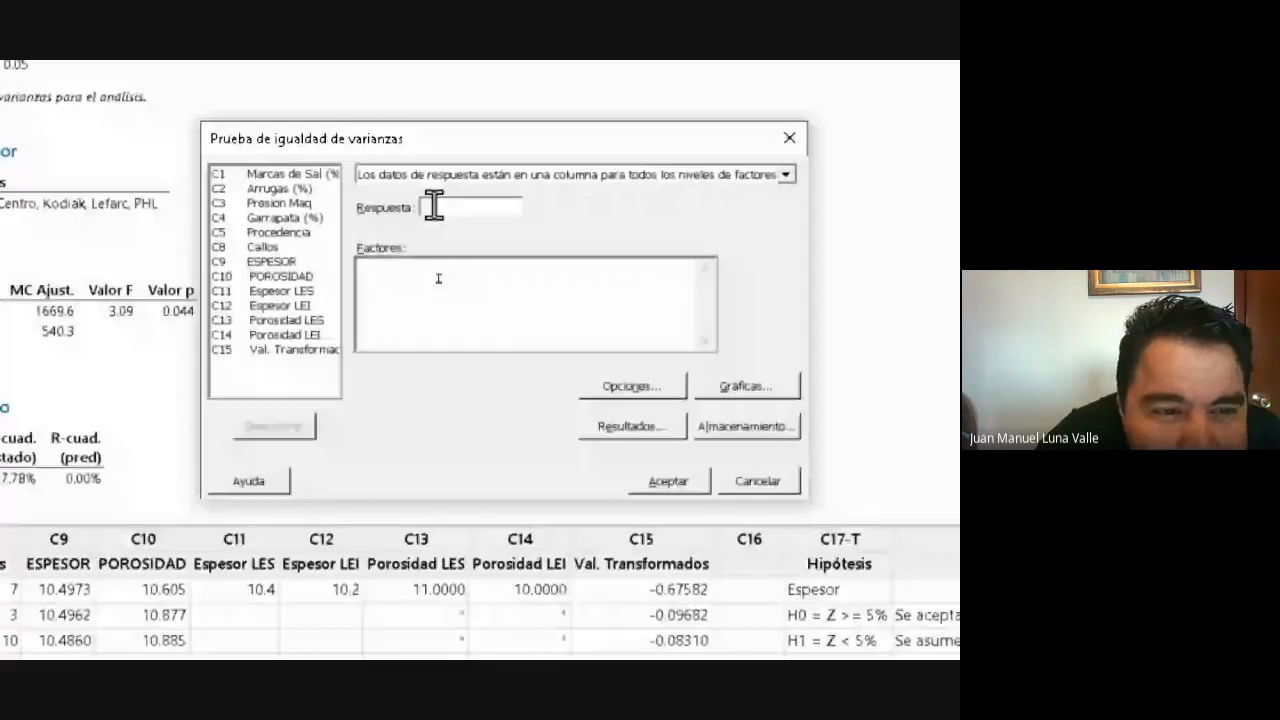
pyautogui.doubleClick(283, 174)
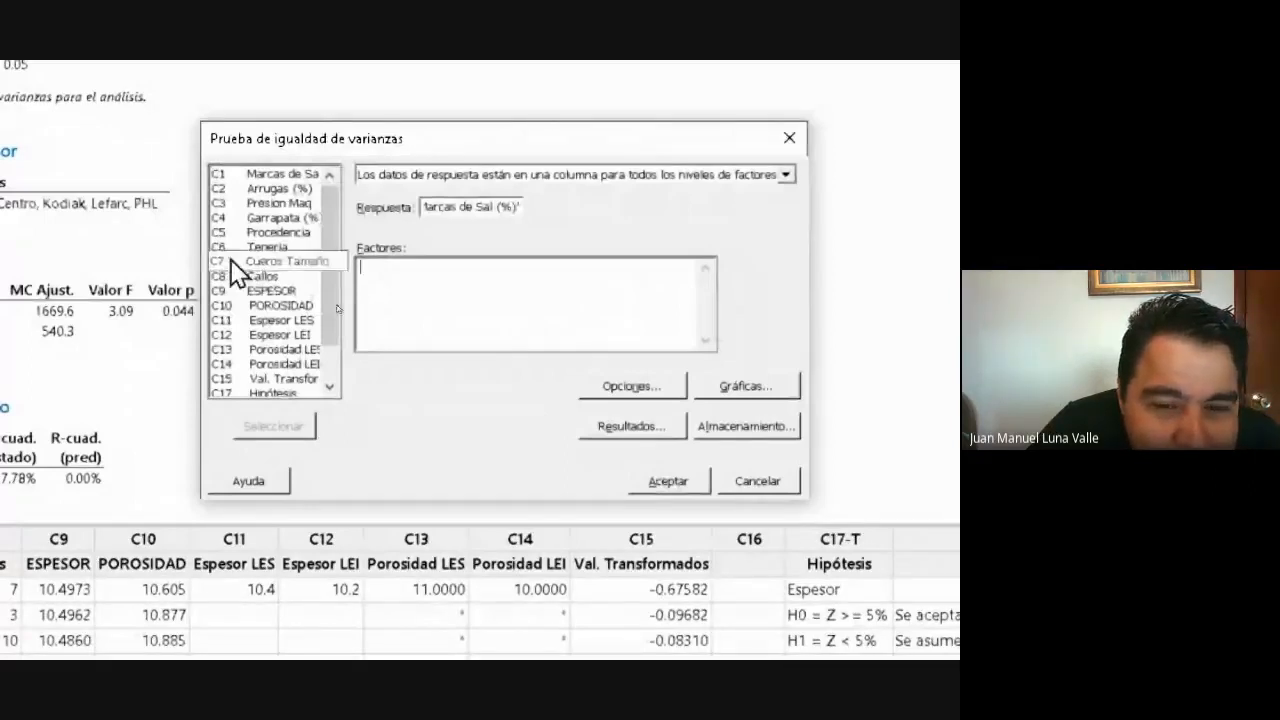
pyautogui.doubleClick(283, 246)
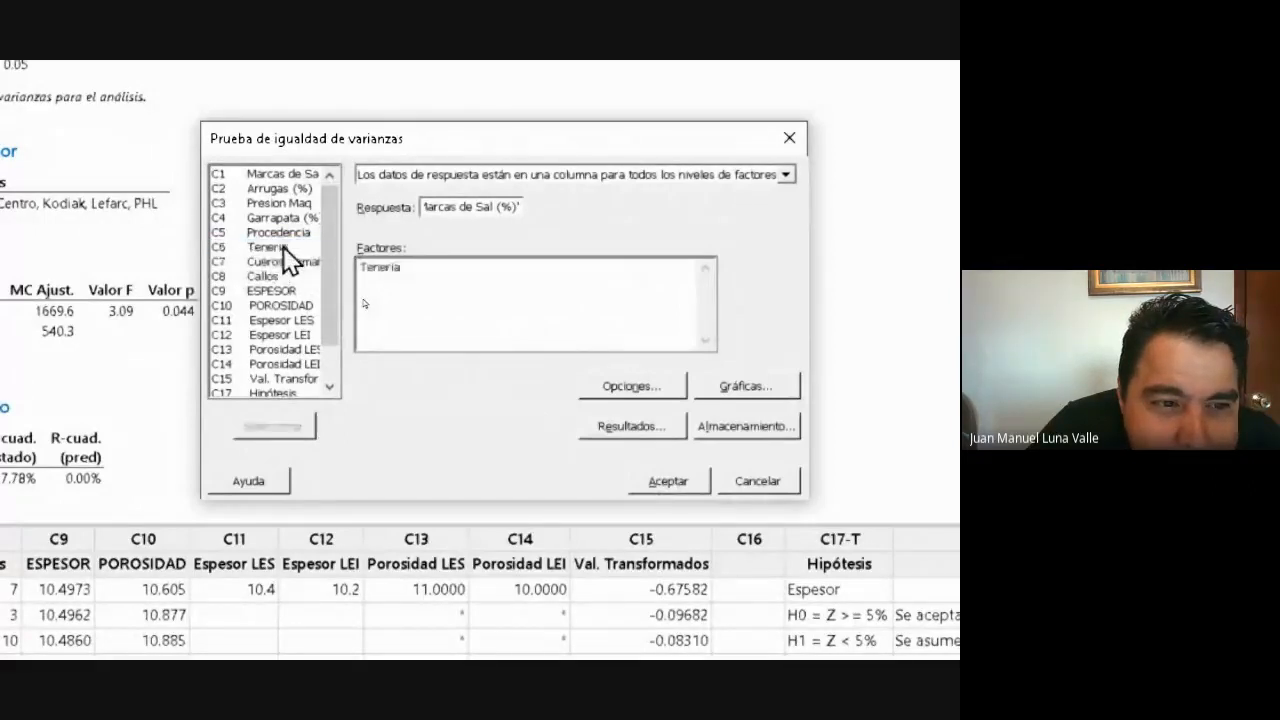
pyautogui.click(670, 477)
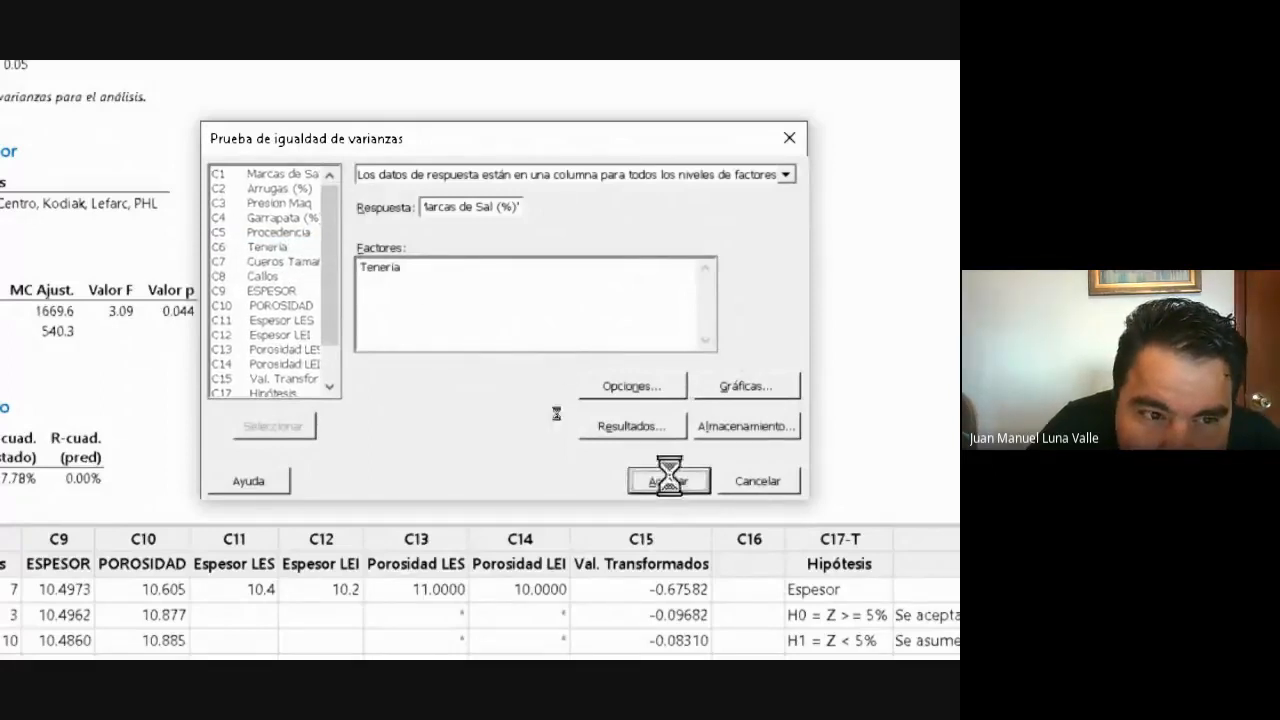
# Examine the equal variances test results for Marcas de Sal (%) vs. Teneria and magnify the comparison interval plot.
pyautogui.press('Up')
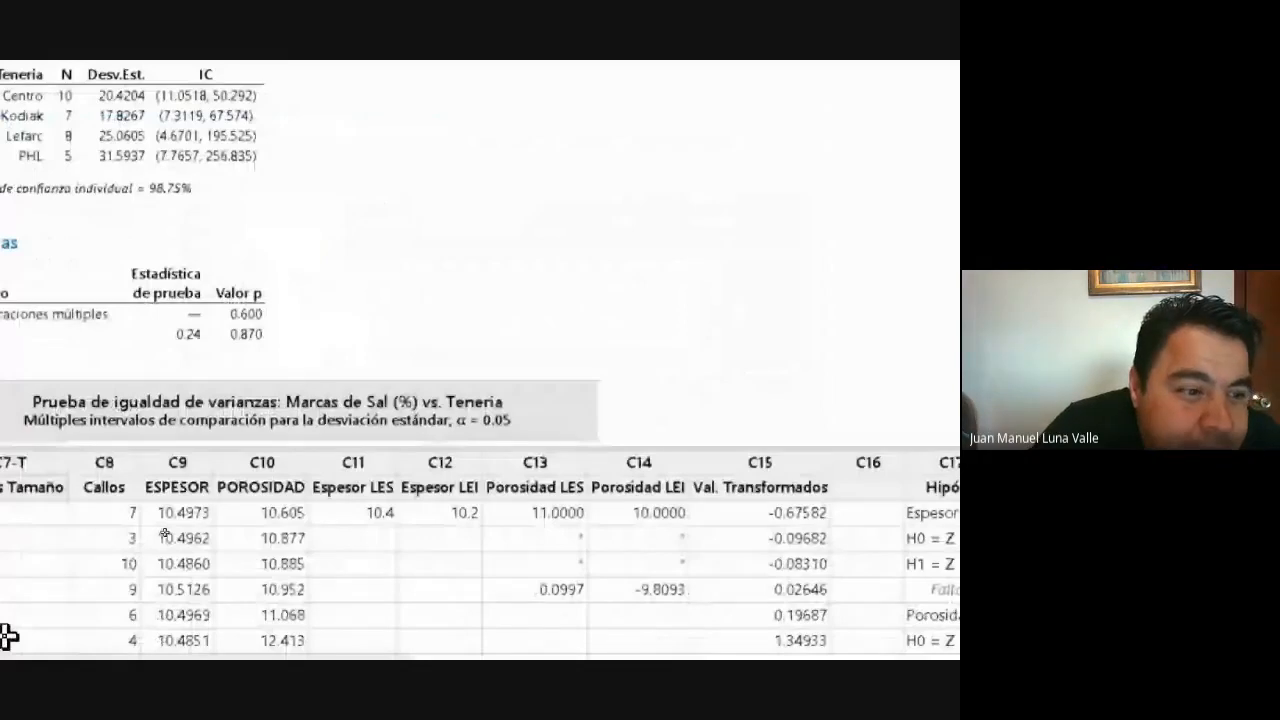
pyautogui.press('super+minus')
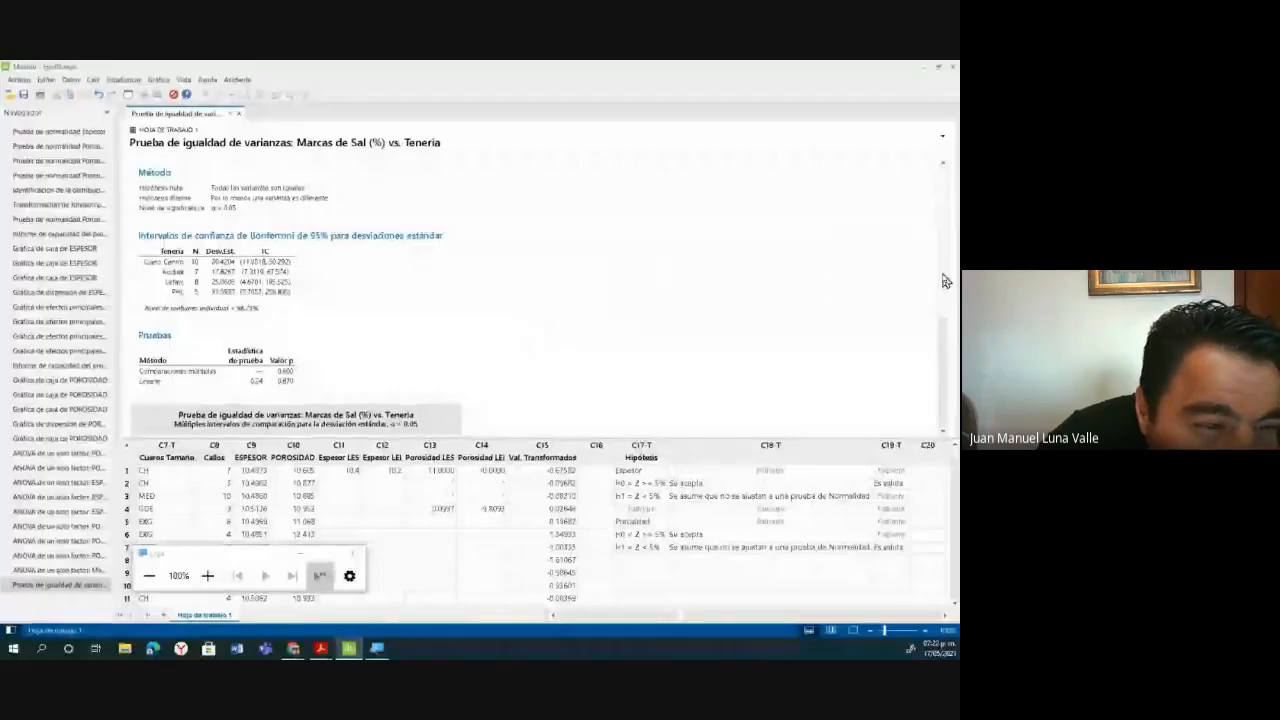
pyautogui.moveTo(946, 281); pyautogui.dragTo(941, 389)
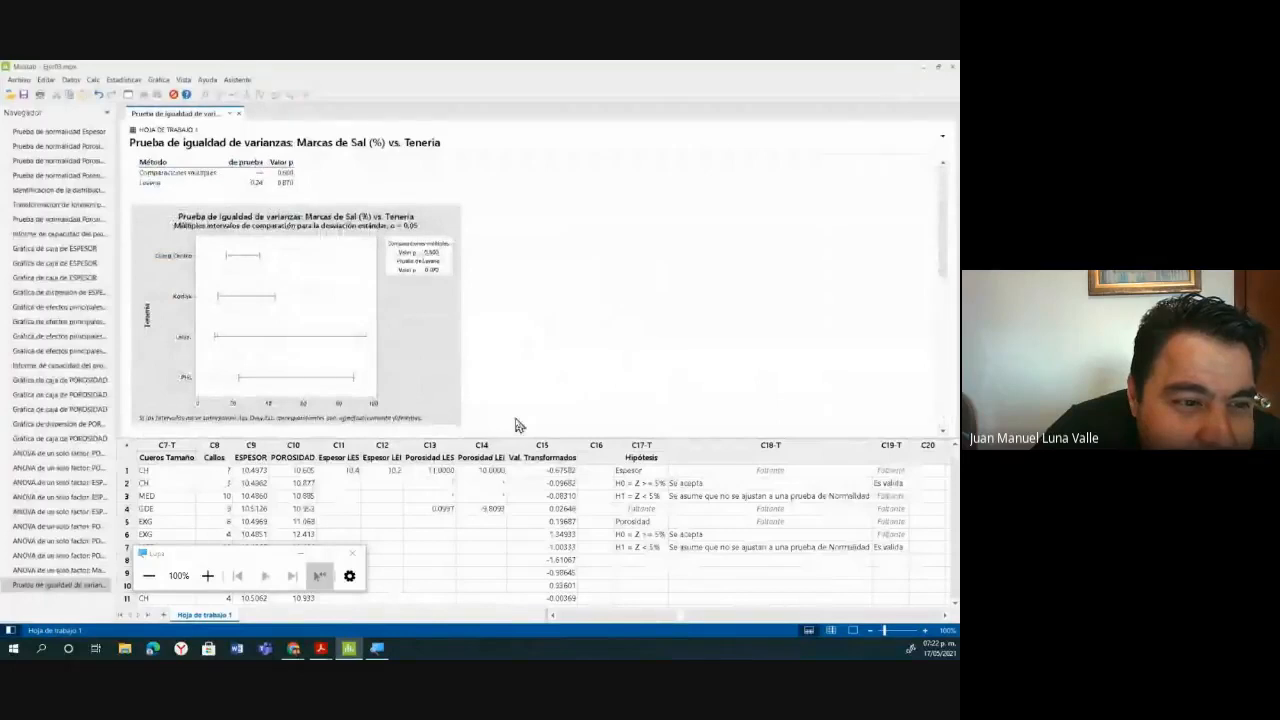
pyautogui.click(207, 585)
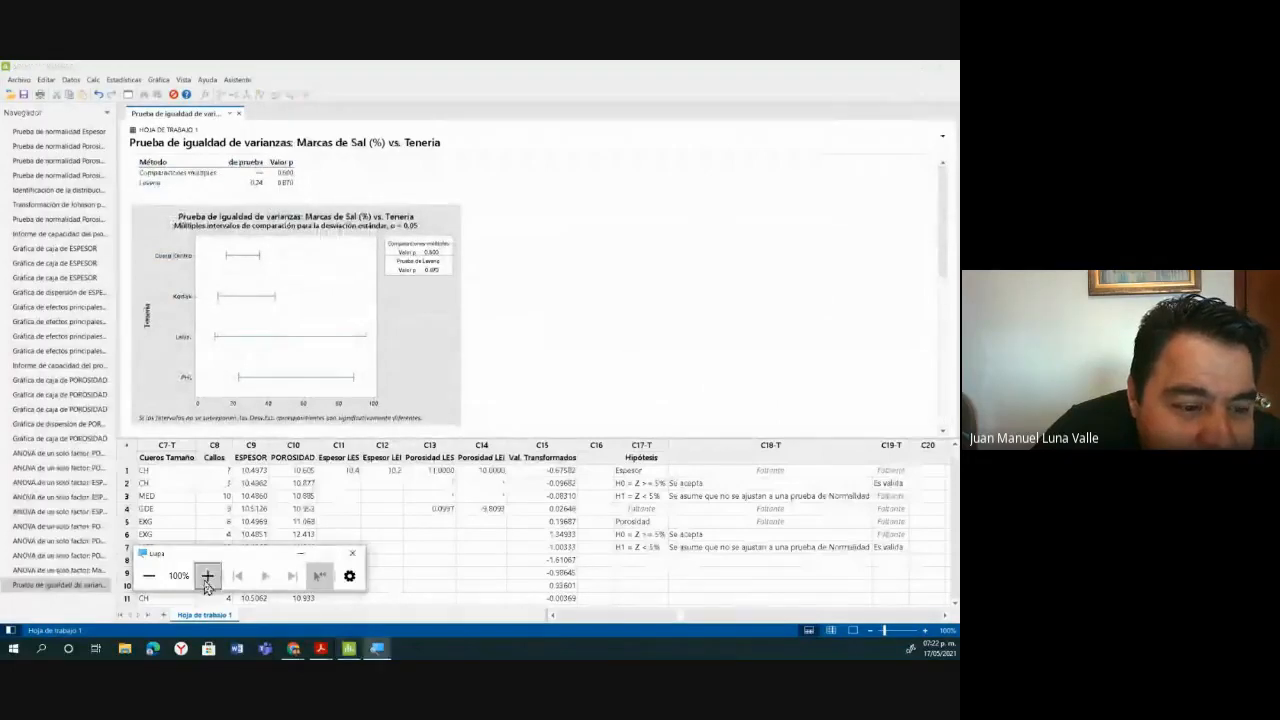
pyautogui.click(207, 578)
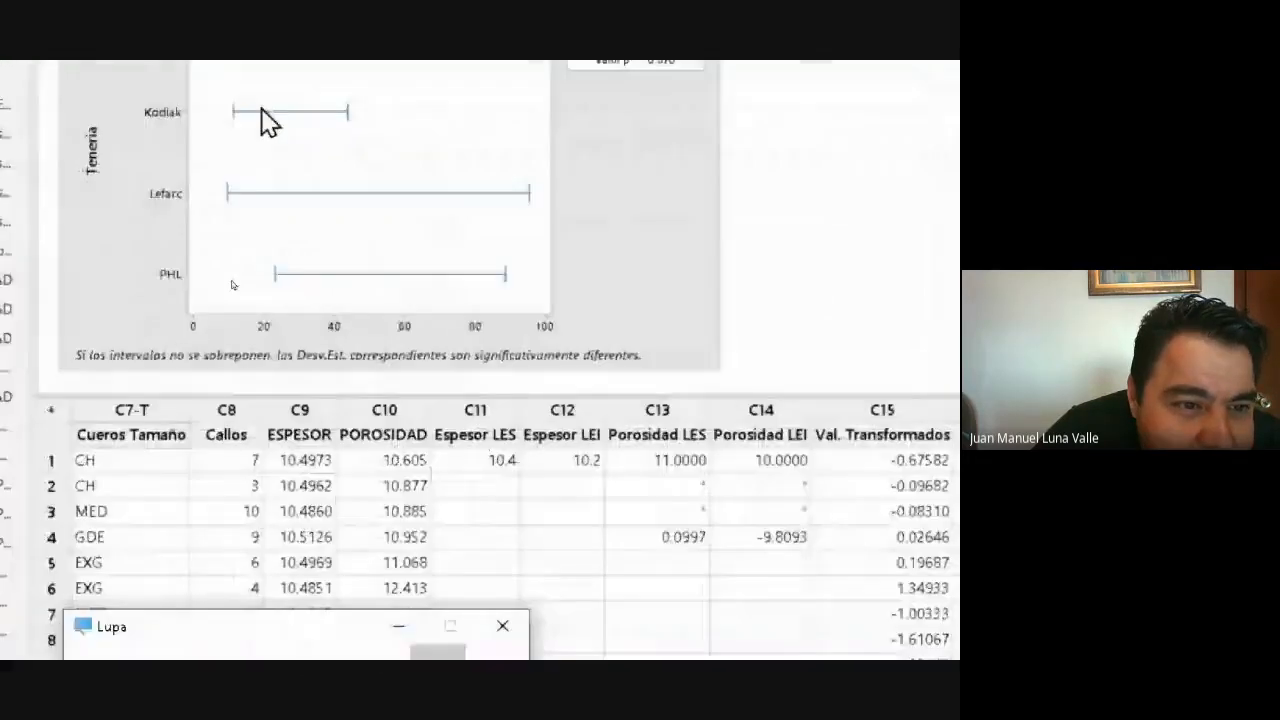